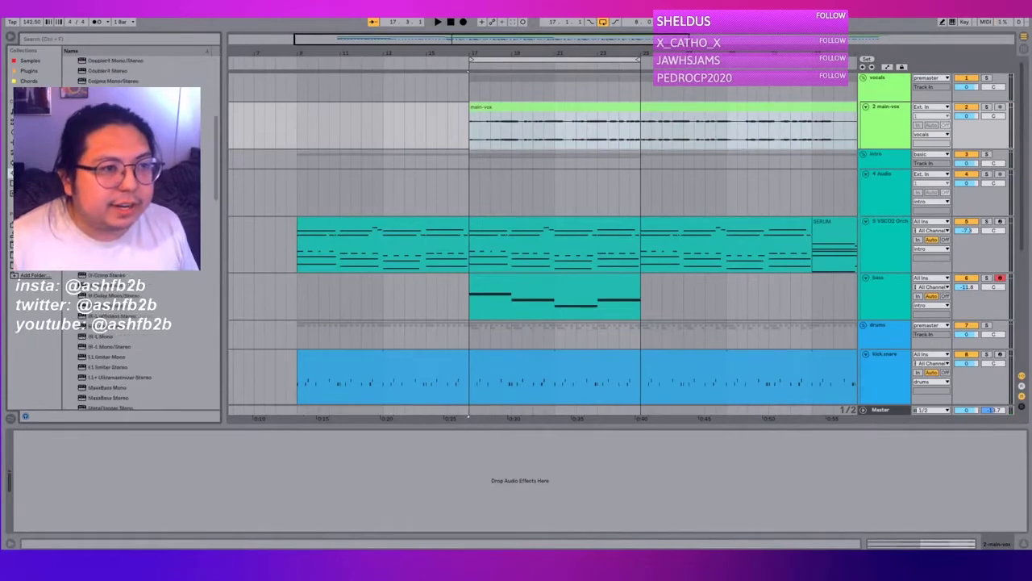
Step: Add the VEQ3 Mono equalizer and the VComp Mono compressor to the main-vox track
{"action": "scroll", "coordinate": [142, 338], "scroll_direction": "up", "scroll_amount": 5}
{"action": "left_click_drag", "start_coordinate": [216, 107], "coordinate": [221, 343]}
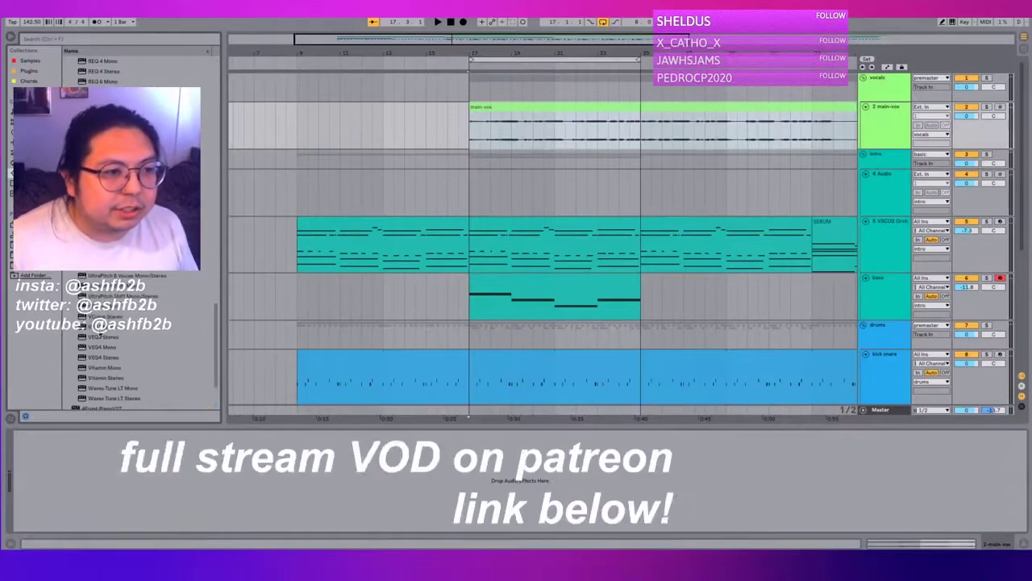
{"action": "left_click_drag", "start_coordinate": [98, 328], "coordinate": [275, 232]}
{"action": "left_click_drag", "start_coordinate": [491, 119], "coordinate": [492, 121]}
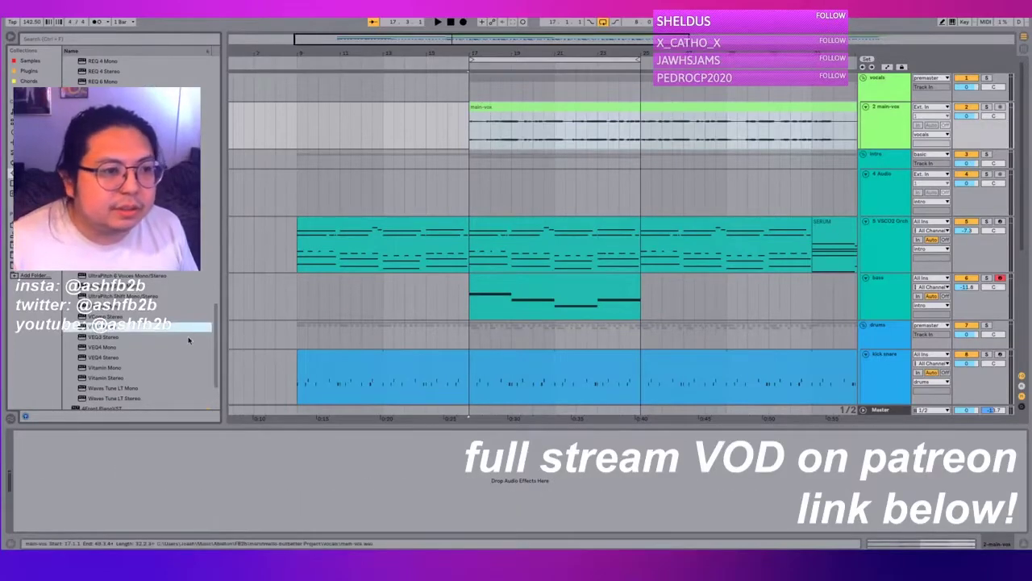
{"action": "left_click_drag", "start_coordinate": [655, 112], "coordinate": [670, 124]}
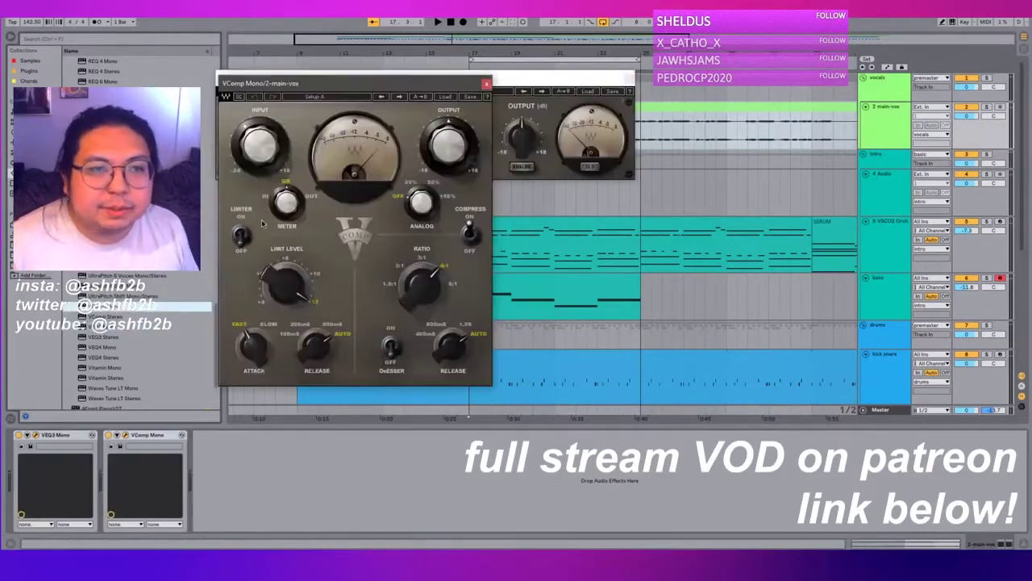
Step: Load the Lead Vocal factory preset in both VComp Mono and VEQ3 Mono, and close their plug-in windows
{"action": "left_click", "coordinate": [447, 96]}
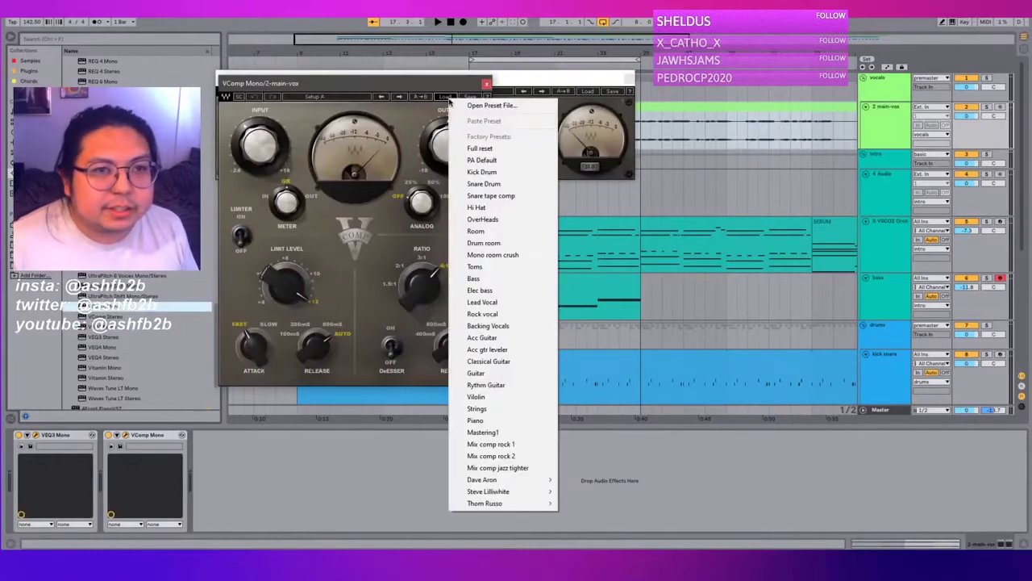
{"action": "left_click", "coordinate": [496, 304]}
{"action": "left_click", "coordinate": [587, 91]}
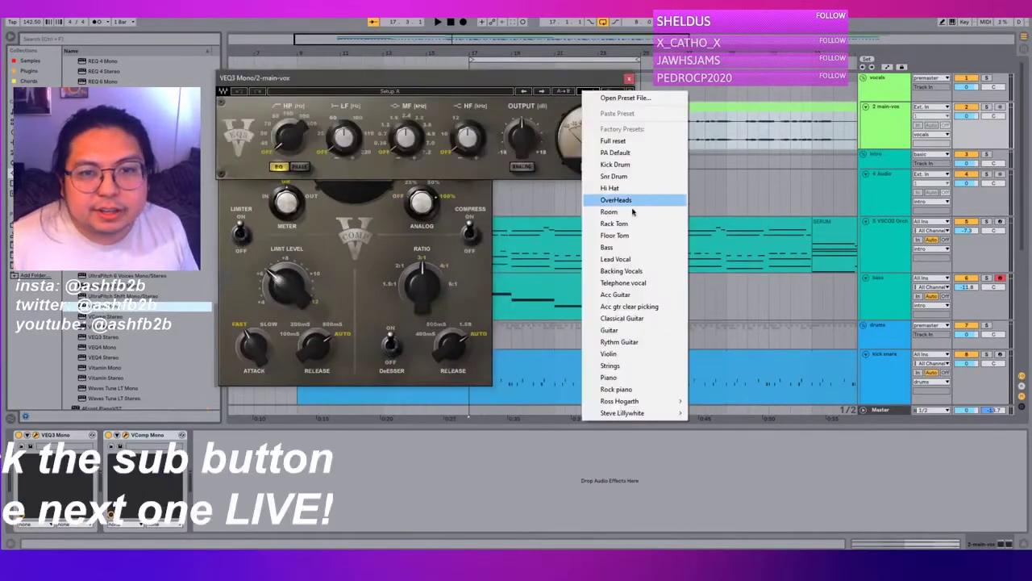
{"action": "left_click", "coordinate": [621, 260]}
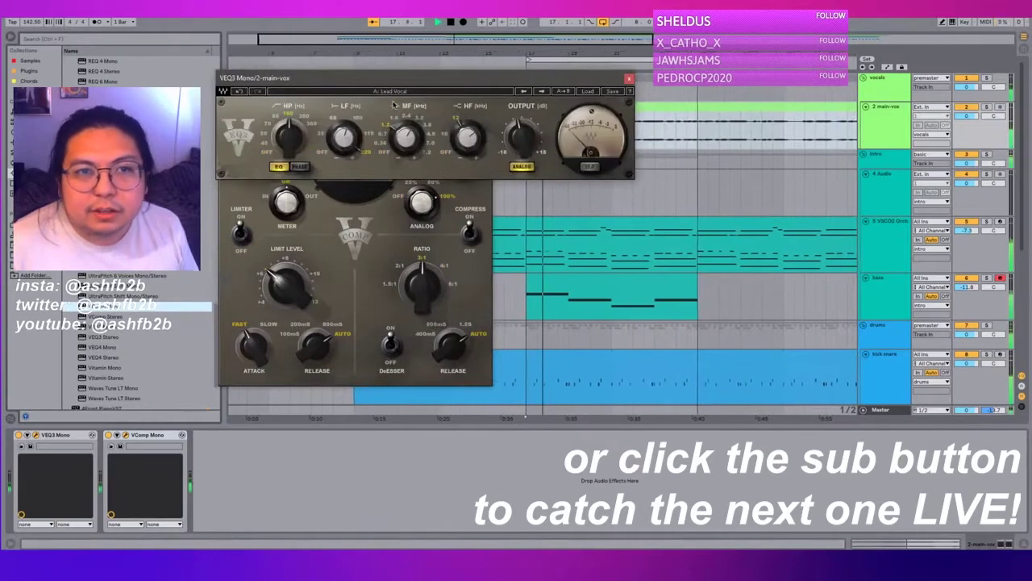
{"action": "left_click", "coordinate": [629, 79]}
{"action": "left_click", "coordinate": [483, 84]}
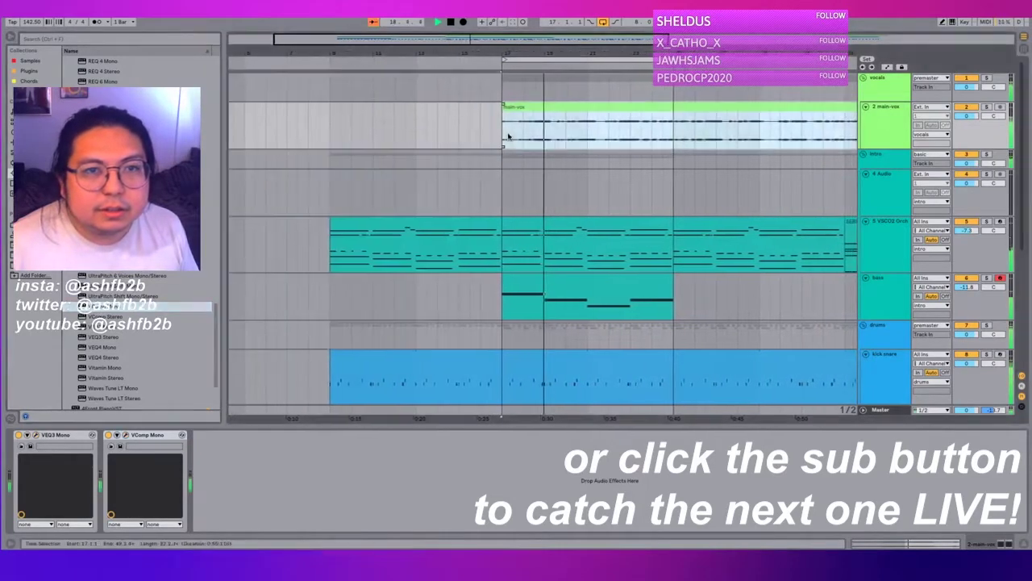
Step: Raise the main-vox clip's gain to 10.2 dB and play it against the arrangement
{"action": "key", "text": "space"}
{"action": "left_click", "coordinate": [541, 133]}
{"action": "left_click", "coordinate": [539, 112]}
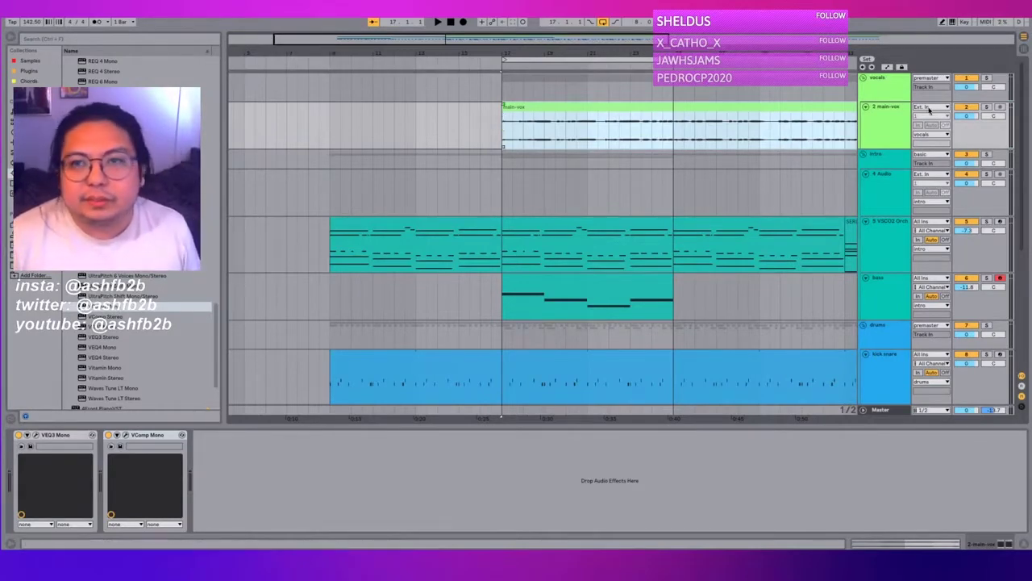
{"action": "double_click", "coordinate": [548, 142]}
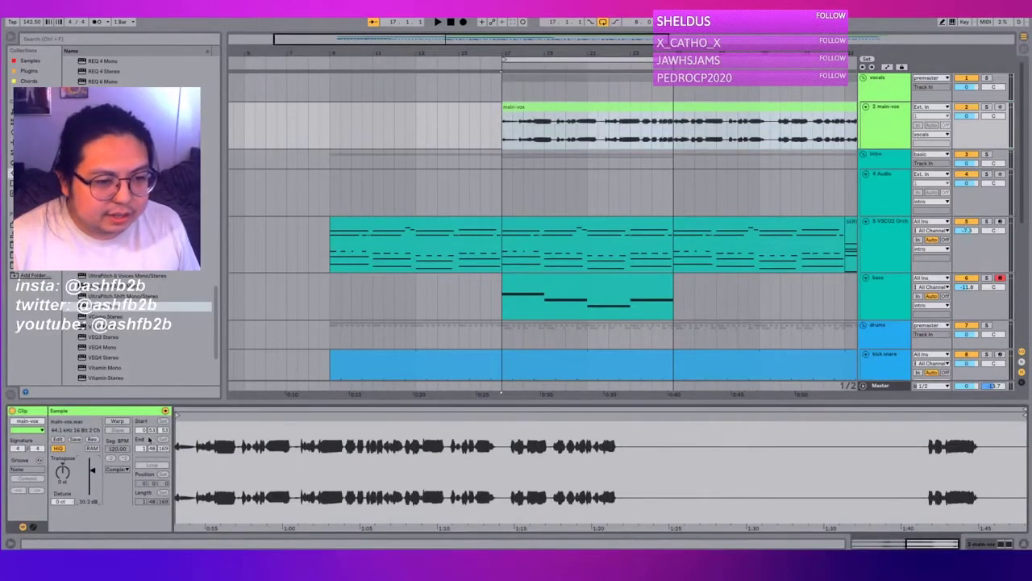
{"action": "left_click", "coordinate": [546, 141]}
{"action": "key", "text": "space"}
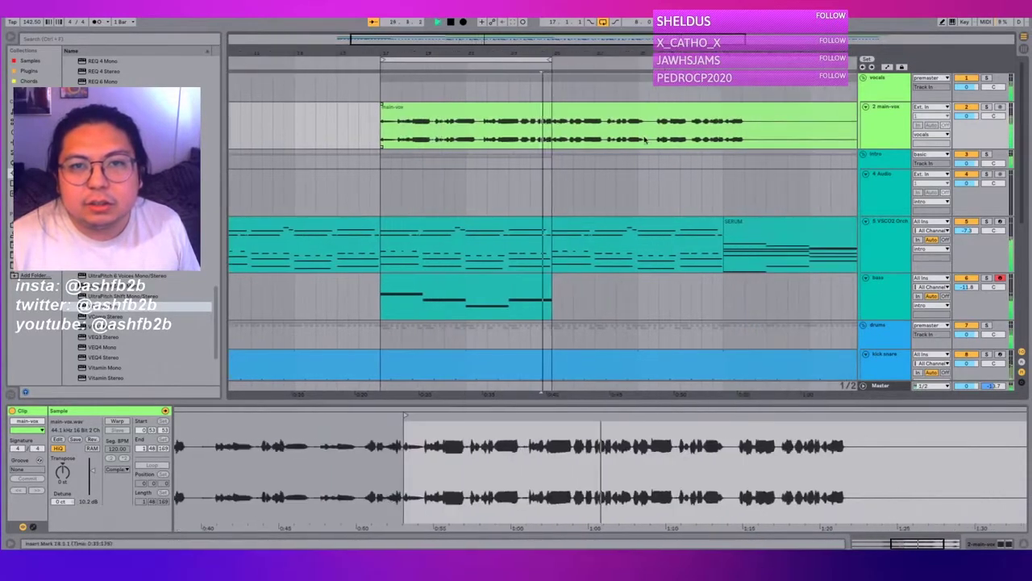
Step: Extend the start of the main-vox clip back to 15.2.1 to include the pickup phrase before bar 17
{"action": "left_click_drag", "start_coordinate": [526, 49], "coordinate": [529, 134]}
{"action": "scroll", "coordinate": [528, 145], "scroll_direction": "left", "scroll_amount": 3}
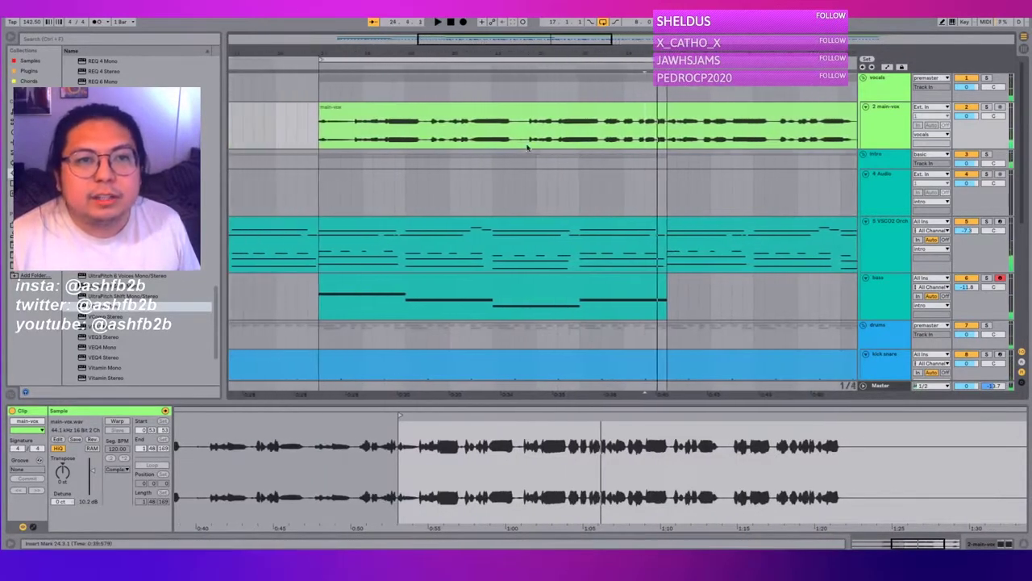
{"action": "left_click", "coordinate": [372, 132]}
{"action": "left_click", "coordinate": [521, 107]}
{"action": "scroll", "coordinate": [520, 107], "scroll_direction": "right", "scroll_amount": 5}
{"action": "scroll", "coordinate": [520, 108], "scroll_direction": "right", "scroll_amount": 8}
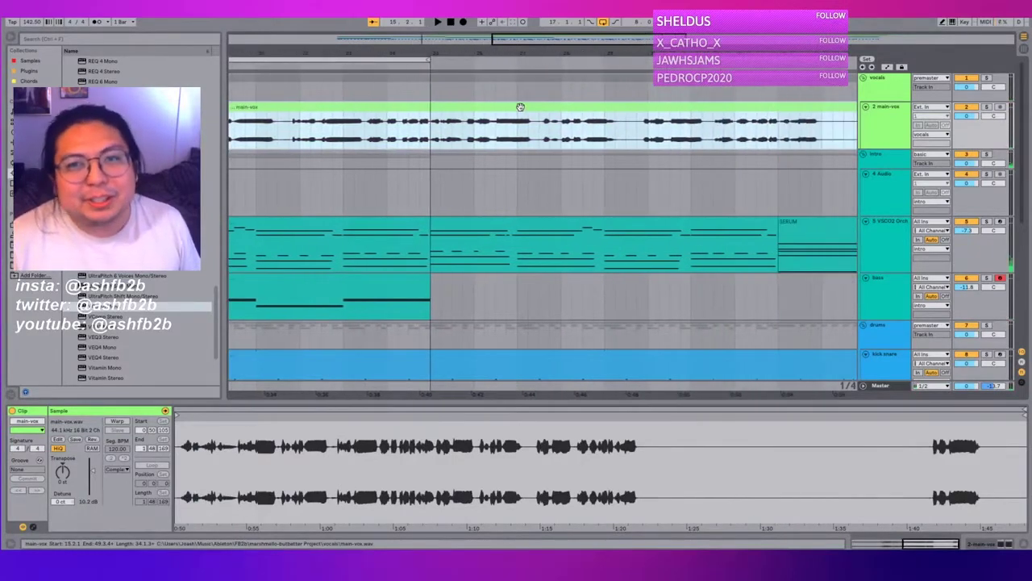
Step: Play the isolated phrase near the end of the main-vox clip and return to the clip's opening section
{"action": "left_click", "coordinate": [675, 120]}
{"action": "scroll", "coordinate": [676, 121], "scroll_direction": "down", "scroll_amount": 1}
{"action": "scroll", "coordinate": [605, 77], "scroll_direction": "down", "scroll_amount": 5}
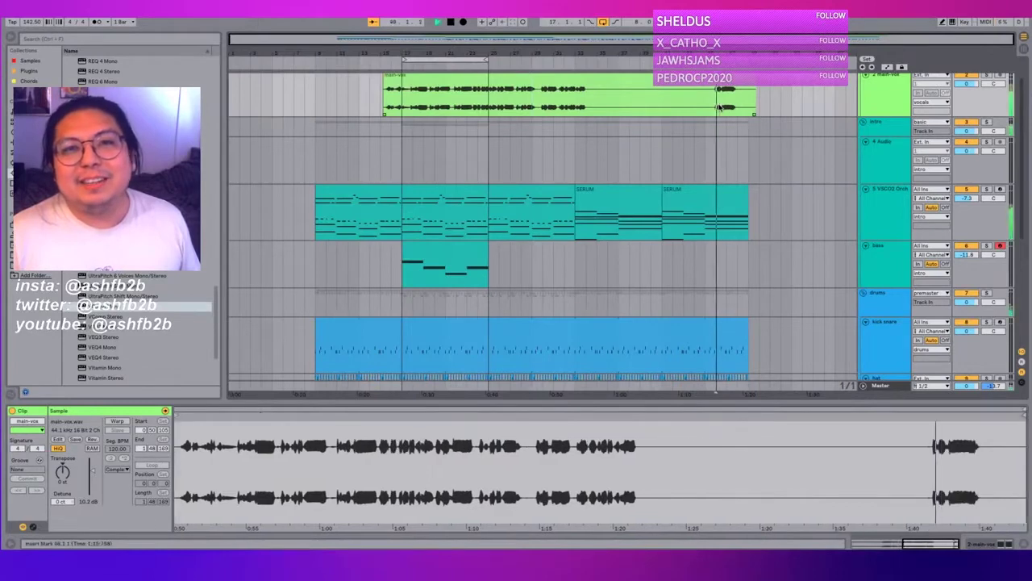
{"action": "left_click", "coordinate": [436, 108]}
{"action": "left_click_drag", "start_coordinate": [428, 52], "coordinate": [431, 65]}
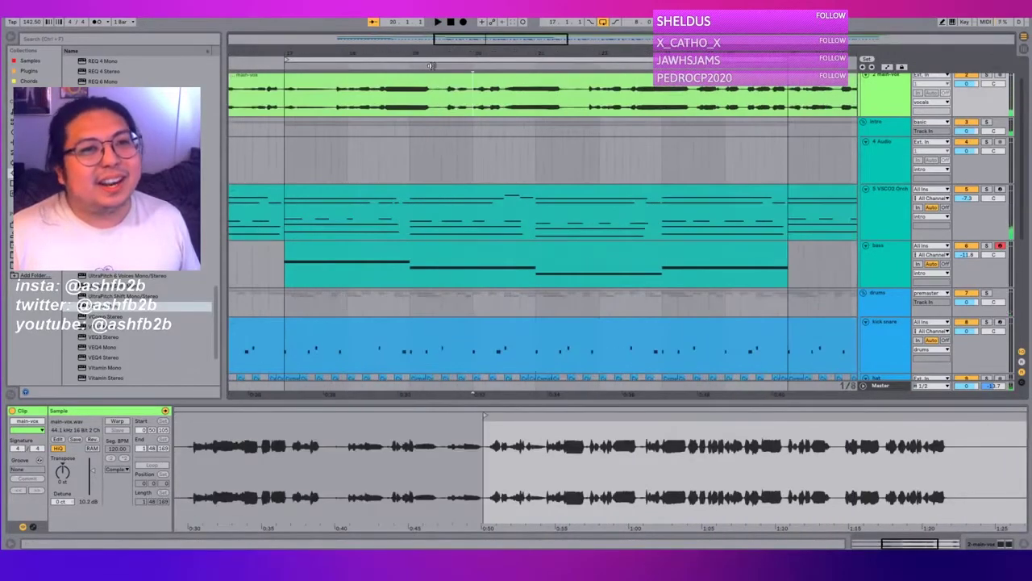
{"action": "scroll", "coordinate": [661, 175], "scroll_direction": "up", "scroll_amount": 1}
{"action": "scroll", "coordinate": [484, 181], "scroll_direction": "left", "scroll_amount": 3}
{"action": "left_click", "coordinate": [451, 145]}
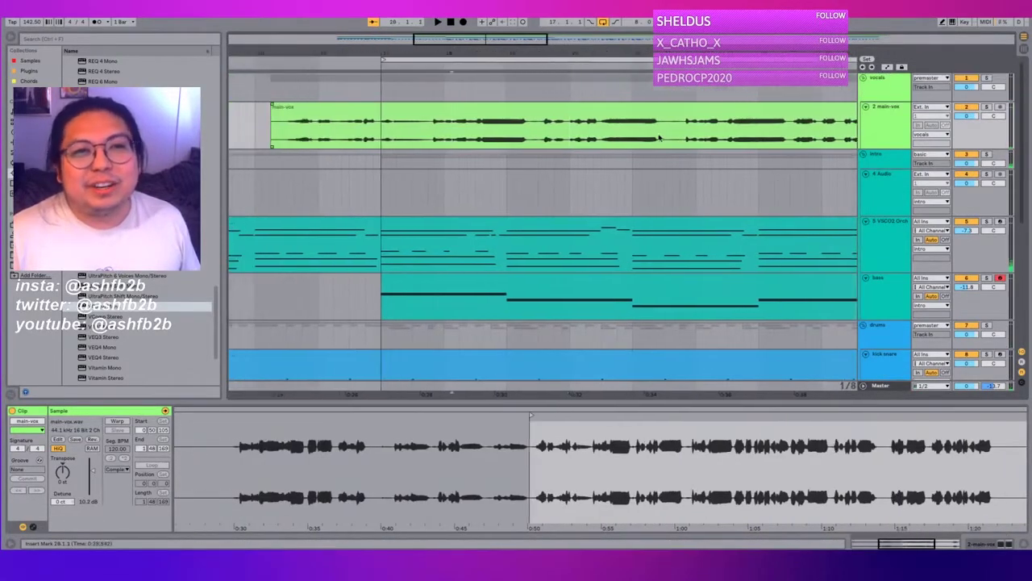
Step: Solo the main-vox track and play the vocal around bar 18 to locate its held note
{"action": "left_click", "coordinate": [987, 107]}
{"action": "left_click", "coordinate": [444, 138]}
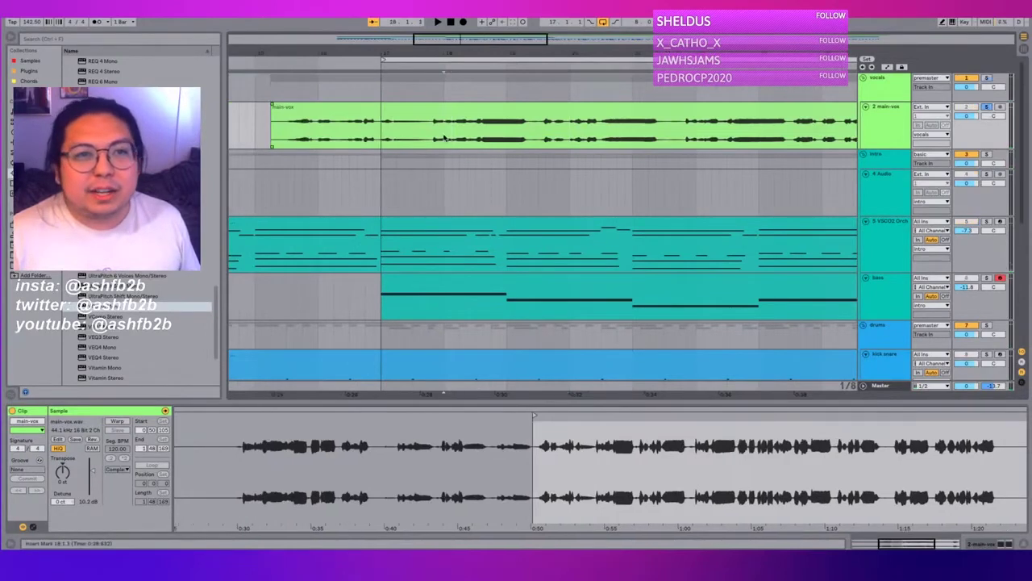
{"action": "key", "text": "space"}
{"action": "key", "text": "space"}
{"action": "key", "text": "space"}
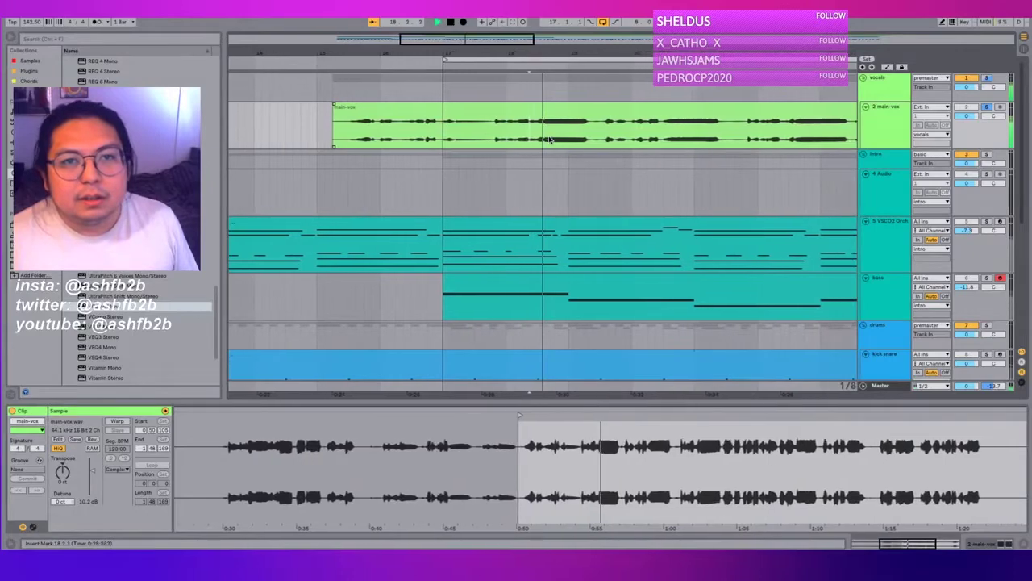
{"action": "key", "text": "space"}
Step: Insert a new audio track directly below the main-vox track
{"action": "left_click_drag", "start_coordinate": [536, 137], "coordinate": [545, 139]}
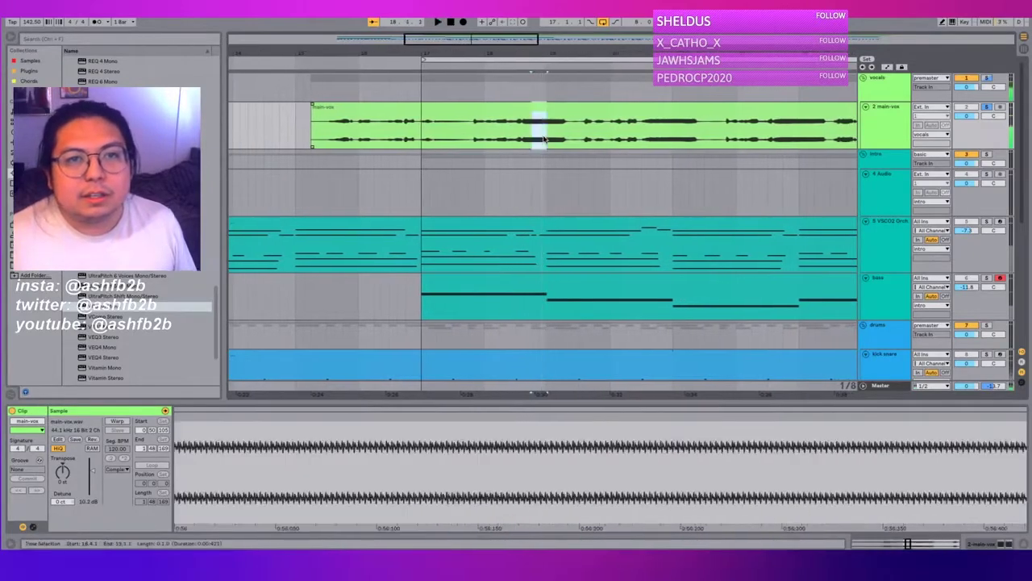
{"action": "left_click", "coordinate": [897, 126]}
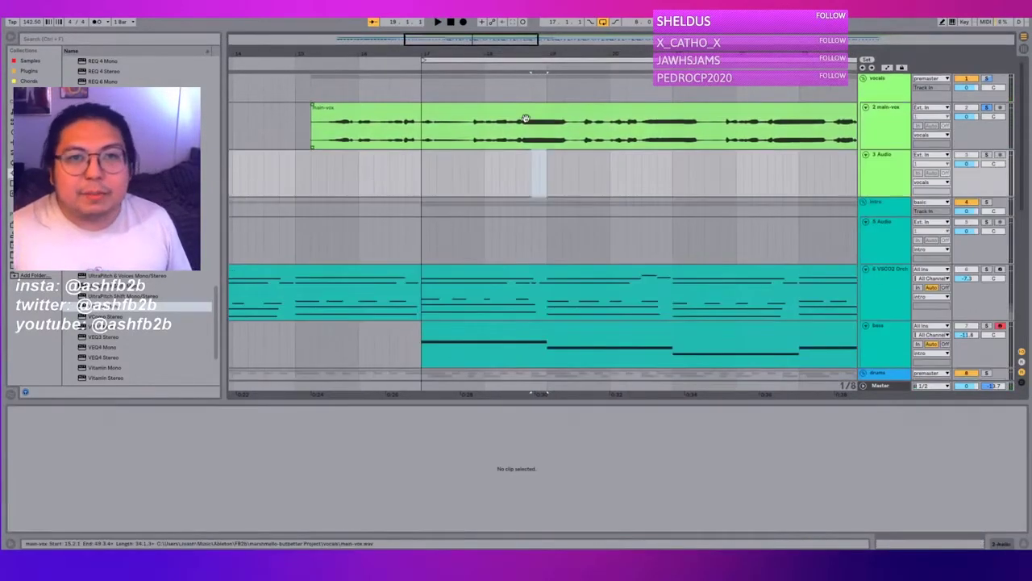
{"action": "left_click", "coordinate": [548, 142]}
{"action": "key", "text": "ctrl+t"}
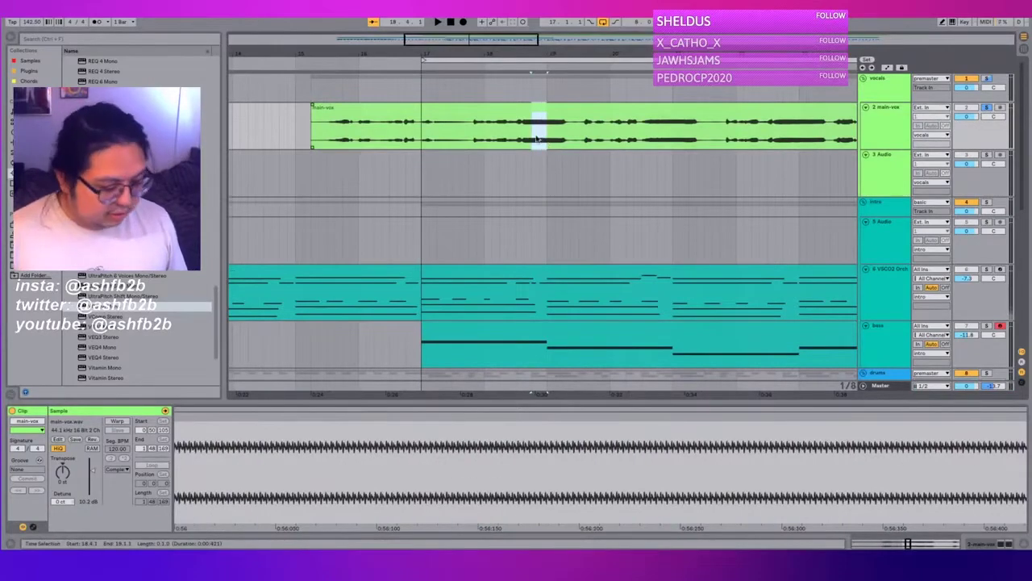
Step: Try placing a one-beat copy of the vocal from 18.4.1 at bar 17 on the new audio track
{"action": "left_click", "coordinate": [427, 182]}
{"action": "key", "text": "ctrl+v"}
{"action": "key", "text": "space"}
{"action": "key", "text": "space"}
{"action": "key", "text": "space"}
{"action": "key", "text": "space"}
{"action": "key", "text": "Delete"}
Step: Copy the one-beat slice of the held vocal note starting at 18.4.3 to bar 17 on the new audio track
{"action": "left_click", "coordinate": [645, 143]}
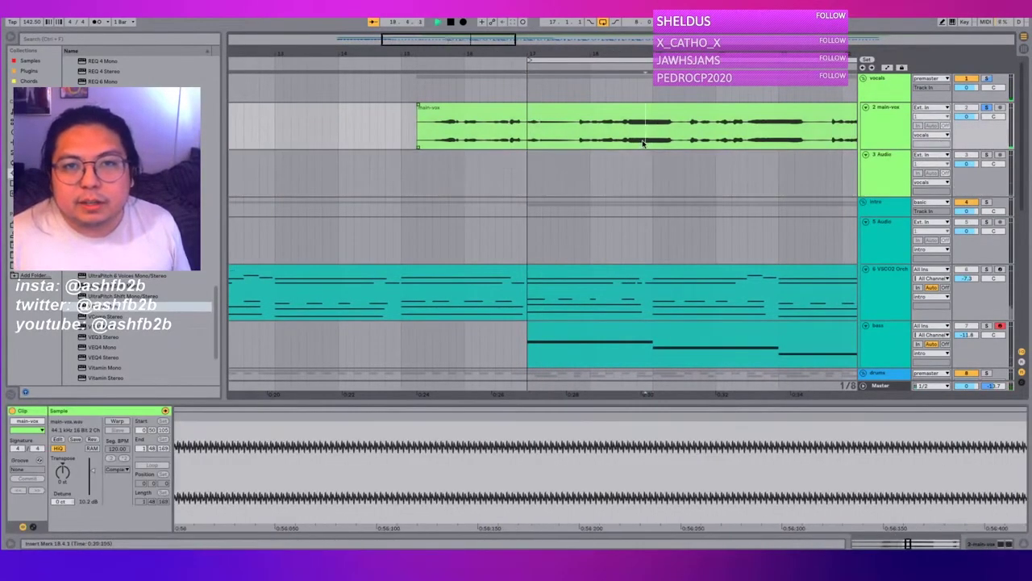
{"action": "key", "text": "space"}
{"action": "key", "text": "space"}
{"action": "key", "text": "space"}
{"action": "left_click", "coordinate": [548, 139], "text": "shift"}
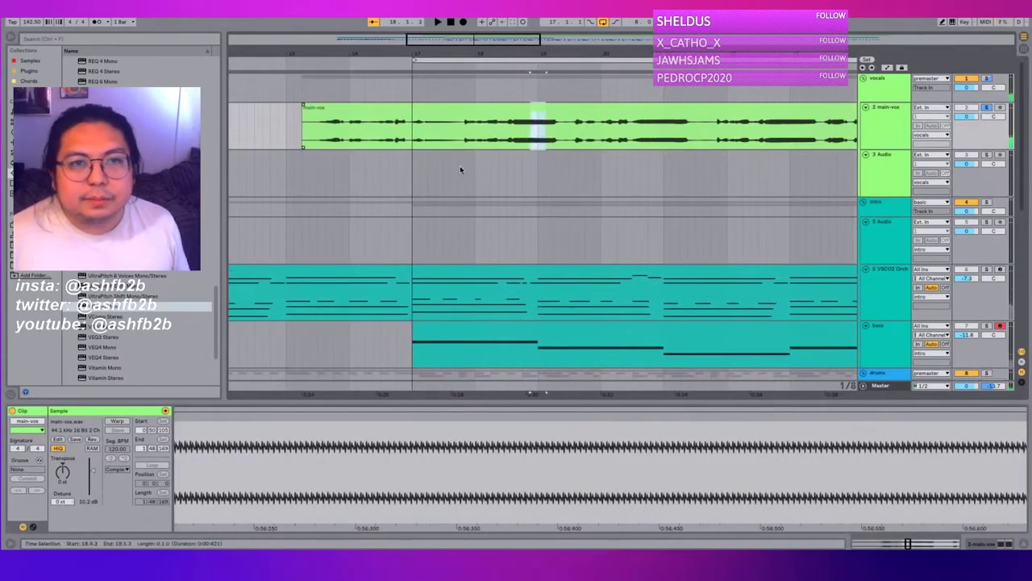
{"action": "left_click", "coordinate": [413, 182]}
{"action": "key", "text": "ctrl+v"}
{"action": "key", "text": "space"}
{"action": "key", "text": "space"}
Step: Audition the soloed VSCO2 orchestra part, and turn its solo off to hear it with all tracks
{"action": "double_click", "coordinate": [529, 117]}
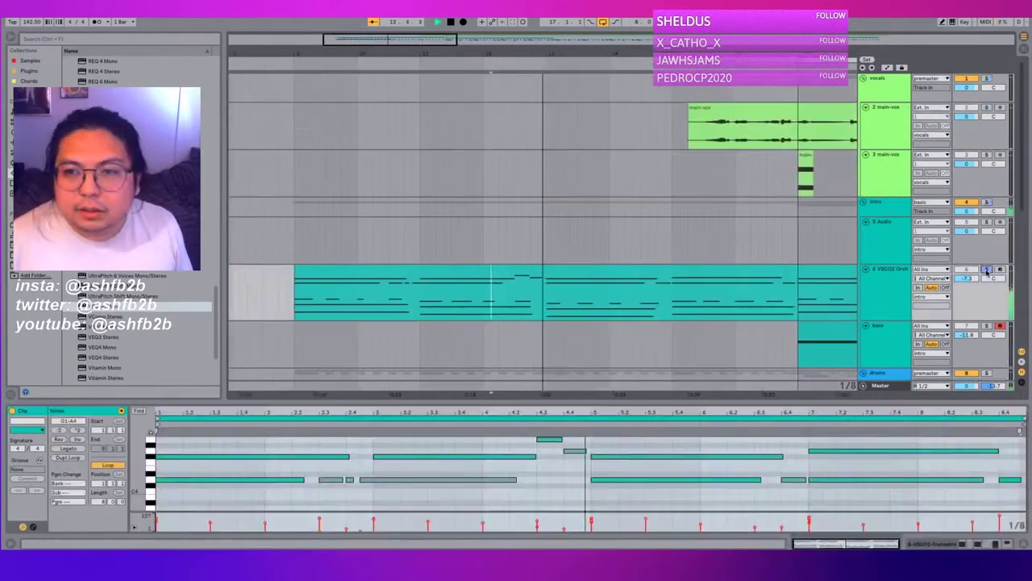
{"action": "left_click", "coordinate": [986, 269]}
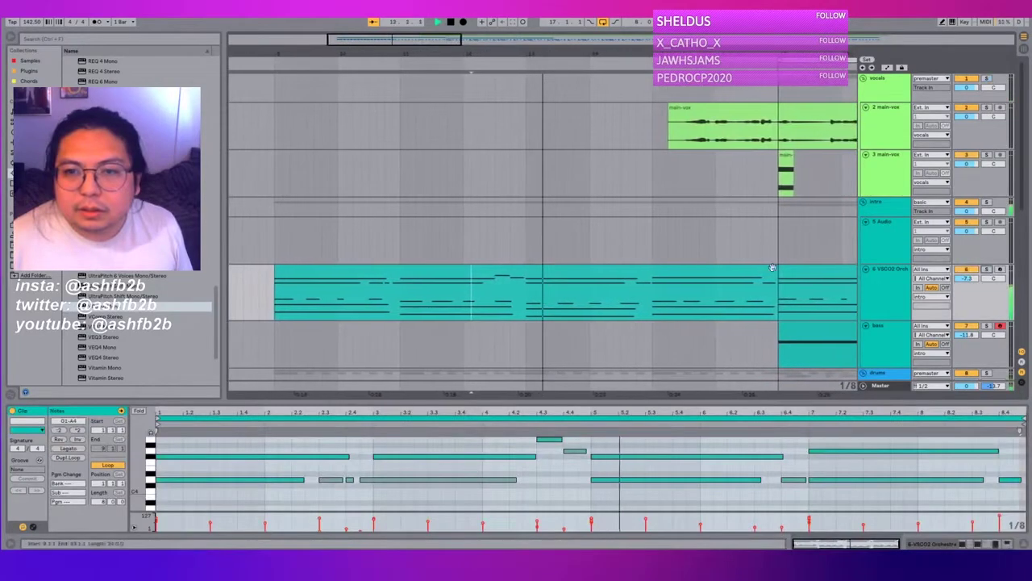
{"action": "scroll", "coordinate": [684, 258], "scroll_direction": "right", "scroll_amount": 5}
{"action": "scroll", "coordinate": [605, 246], "scroll_direction": "right", "scroll_amount": 3}
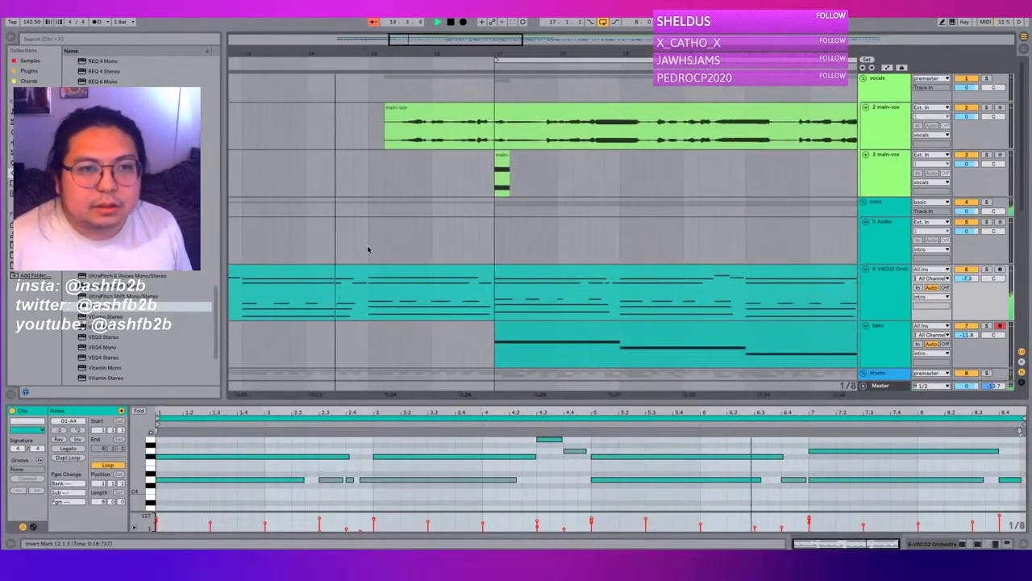
Step: Enable Warp on the main-vox clip with a segment tempo of 142.50 BPM
{"action": "left_click", "coordinate": [433, 117]}
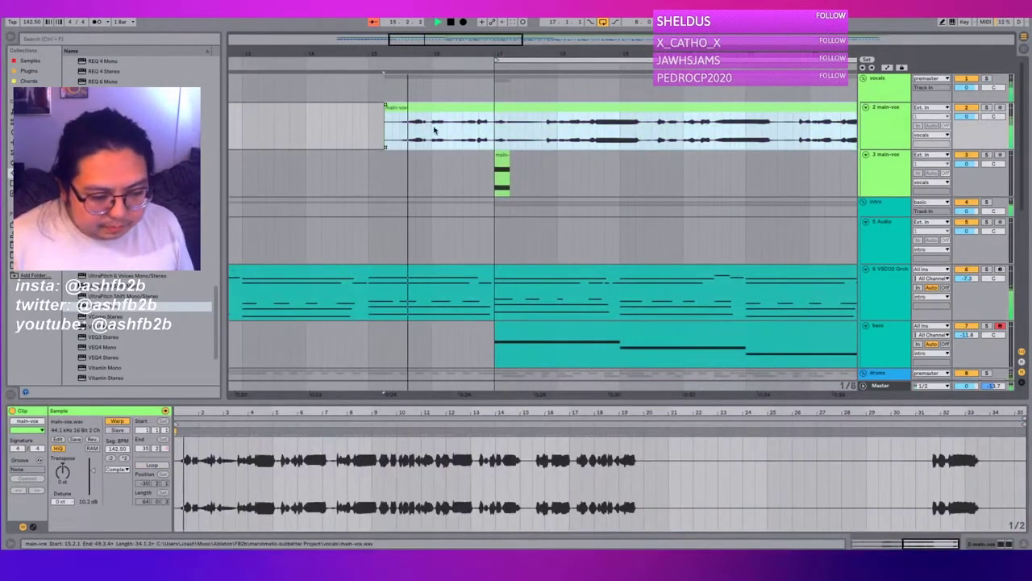
{"action": "key", "text": "space"}
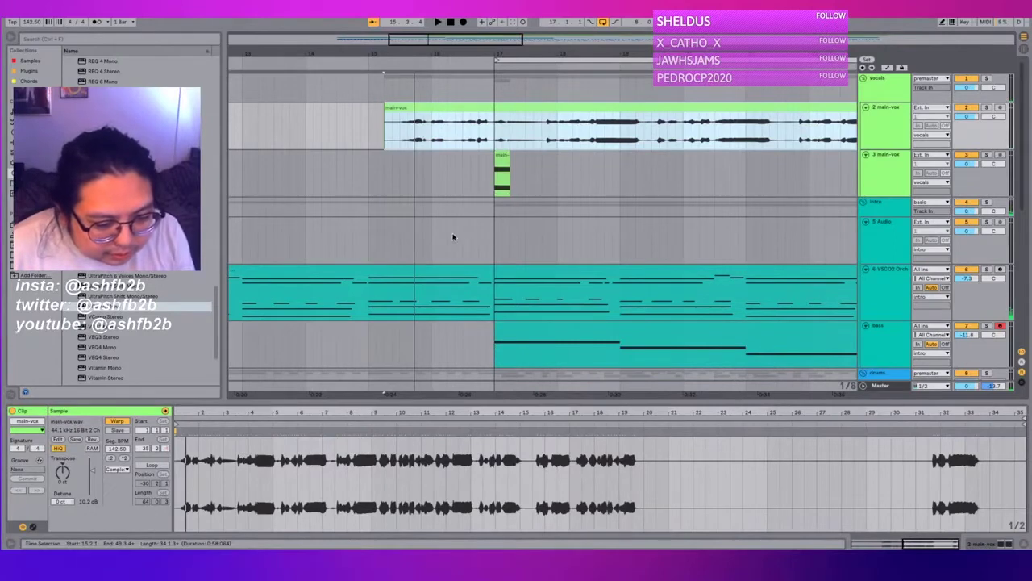
{"action": "left_click", "coordinate": [443, 142]}
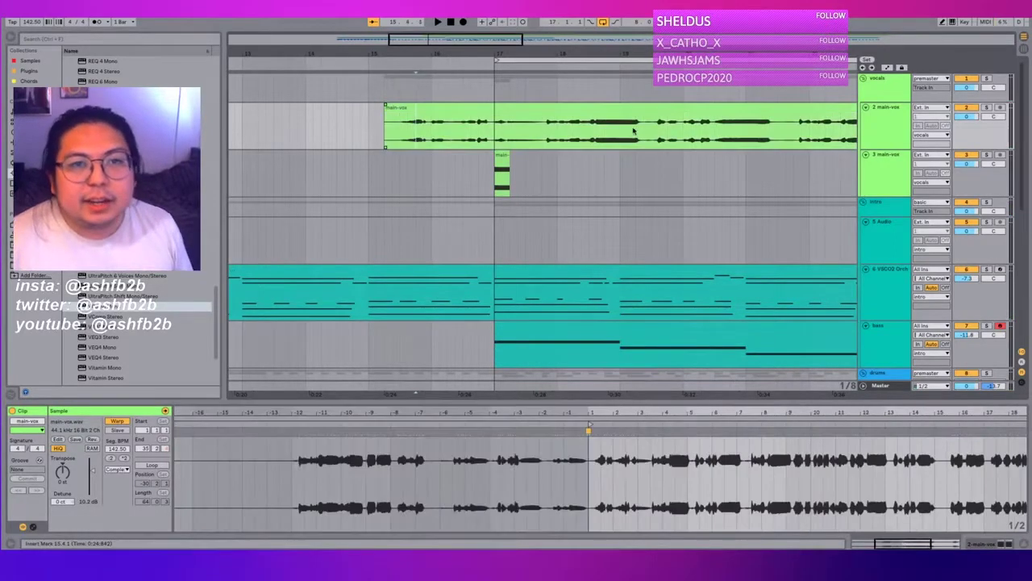
Step: Play the opening pickup phrase of the main-vox clip around bars 15 and 16 to check its timing
{"action": "scroll", "coordinate": [520, 141], "scroll_direction": "right", "scroll_amount": 3}
{"action": "left_click_drag", "start_coordinate": [318, 141], "coordinate": [334, 140]}
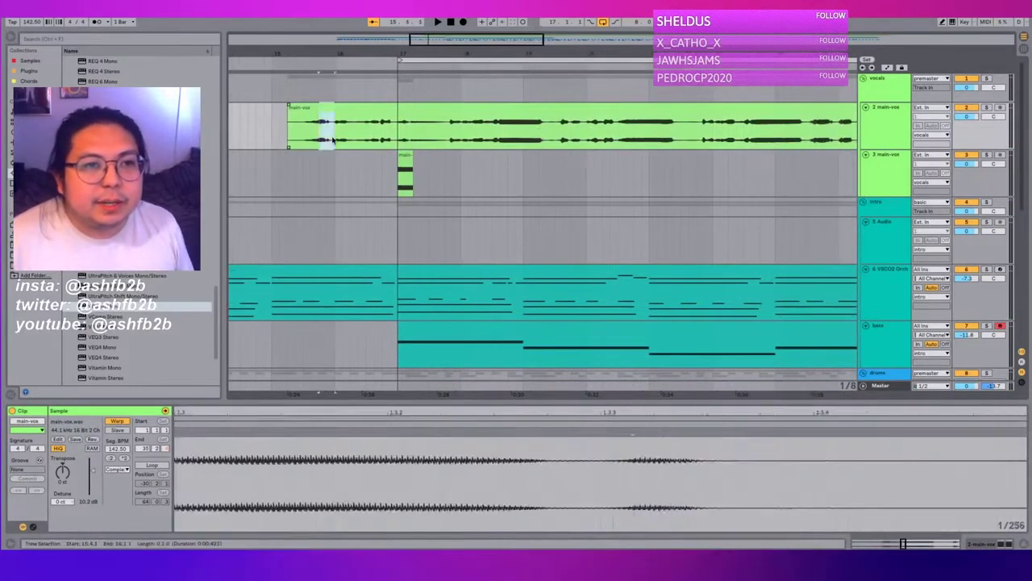
{"action": "key", "text": "space"}
{"action": "left_click", "coordinate": [545, 137]}
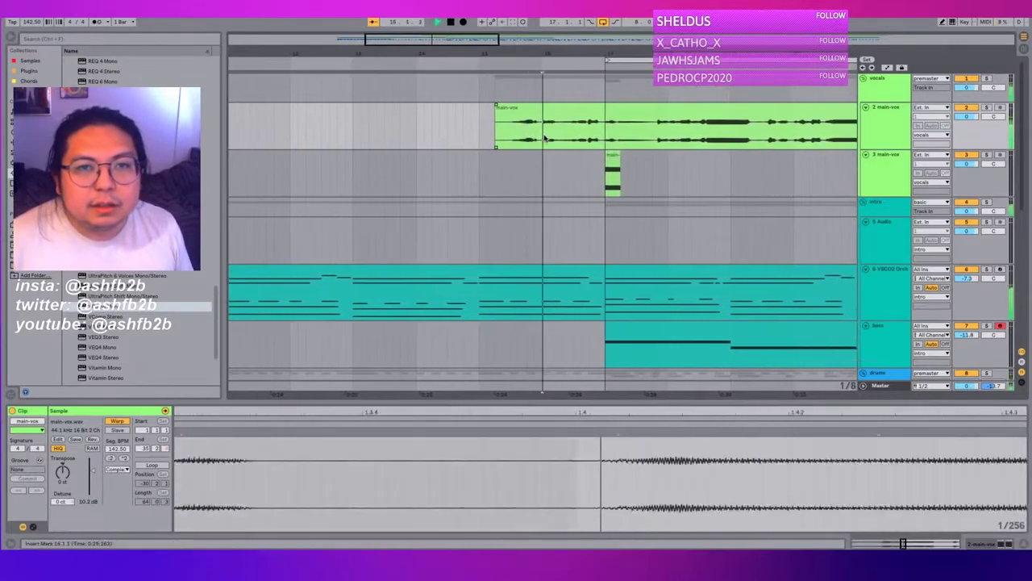
{"action": "key", "text": "space"}
{"action": "scroll", "coordinate": [582, 122], "scroll_direction": "right", "scroll_amount": 3}
{"action": "left_click", "coordinate": [576, 108]}
{"action": "left_click", "coordinate": [474, 137]}
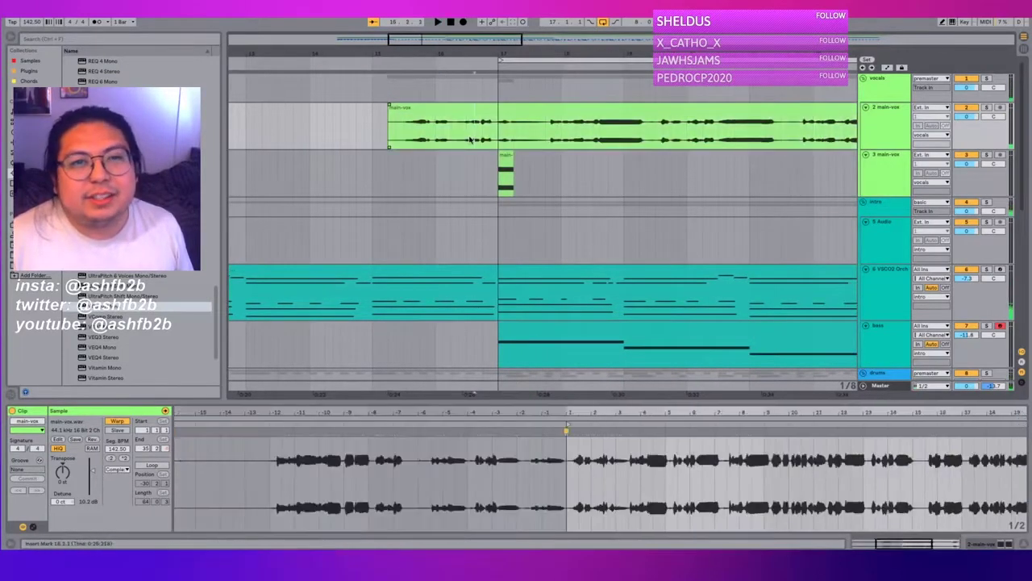
{"action": "scroll", "coordinate": [745, 117], "scroll_direction": "left", "scroll_amount": 2}
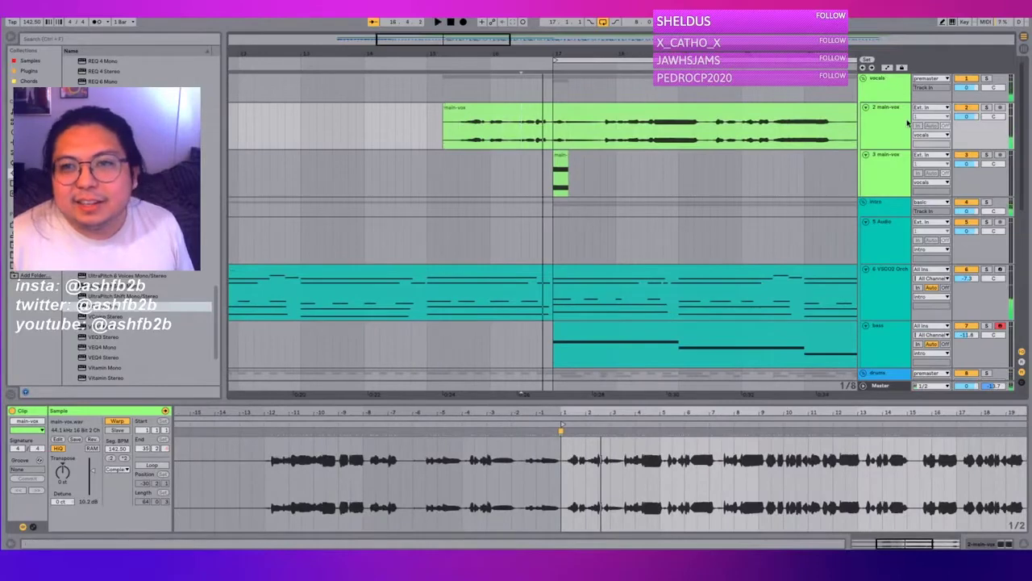
Step: Change the main-vox clip's warp mode, adjust its warp setting, and play the result
{"action": "left_click", "coordinate": [559, 113]}
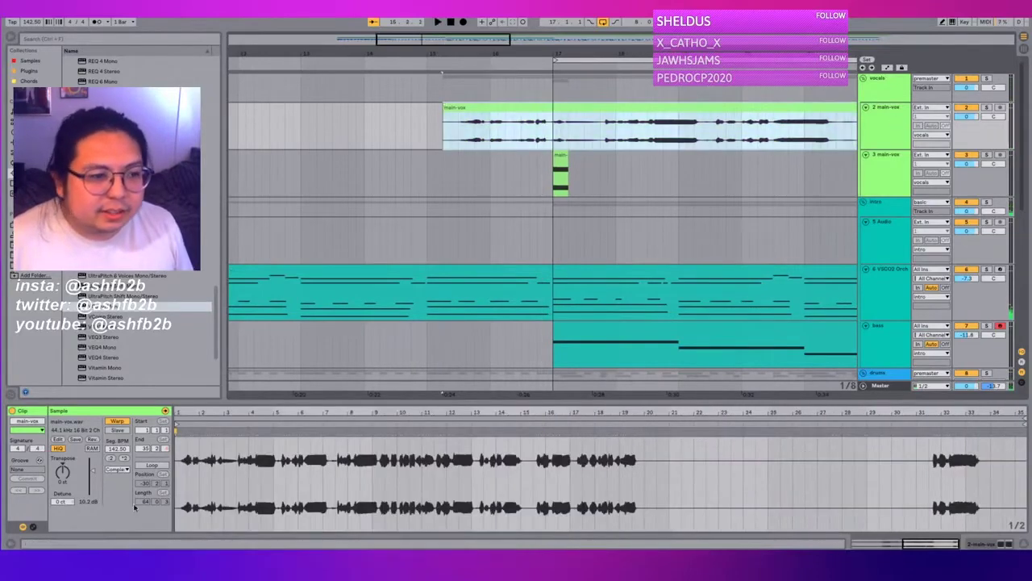
{"action": "left_click", "coordinate": [116, 468]}
{"action": "left_click", "coordinate": [121, 496]}
{"action": "left_click_drag", "start_coordinate": [116, 485], "coordinate": [117, 427]}
{"action": "key", "text": "space"}
{"action": "key", "text": "space"}
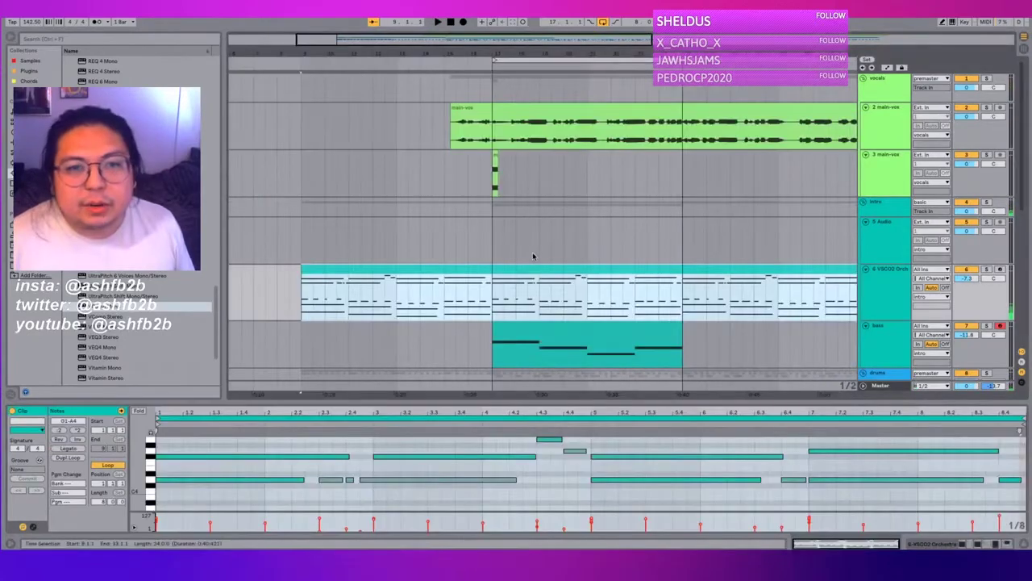
{"action": "scroll", "coordinate": [545, 255], "scroll_direction": "down", "scroll_amount": 3}
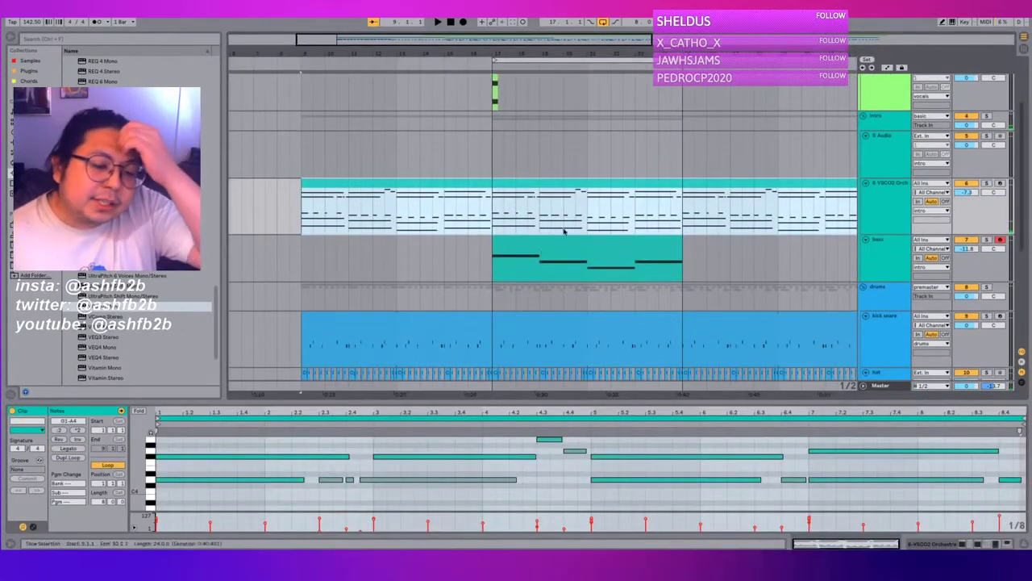
Step: Examine the chord notes of the VSCO2 orchestra clip against the vocal slice, bass and drum parts
{"action": "scroll", "coordinate": [570, 187], "scroll_direction": "up", "scroll_amount": 1}
{"action": "scroll", "coordinate": [570, 187], "scroll_direction": "up", "scroll_amount": 1}
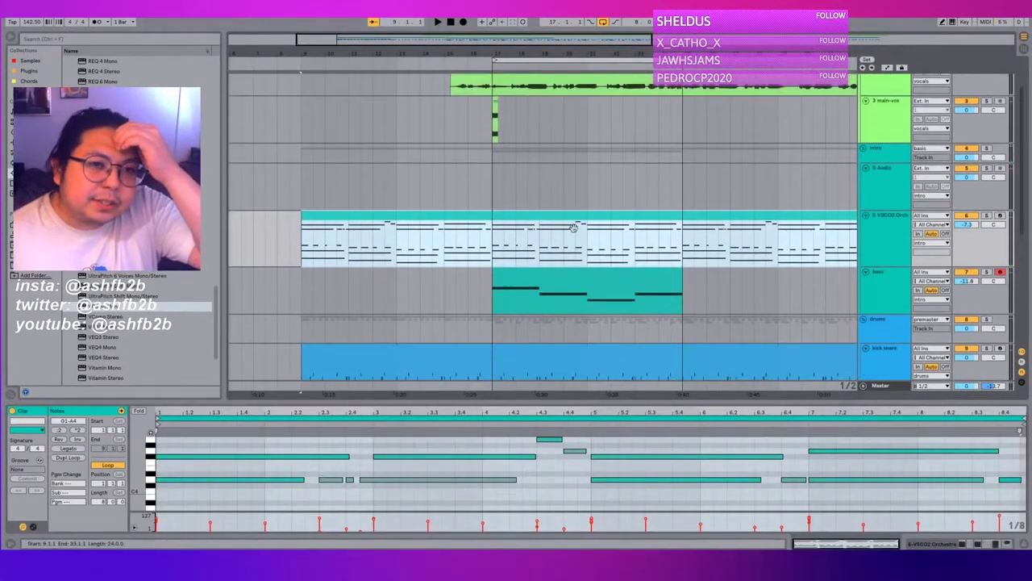
{"action": "left_click", "coordinate": [328, 497]}
{"action": "scroll", "coordinate": [328, 498], "scroll_direction": "up", "scroll_amount": 3}
{"action": "scroll", "coordinate": [325, 484], "scroll_direction": "down", "scroll_amount": 4}
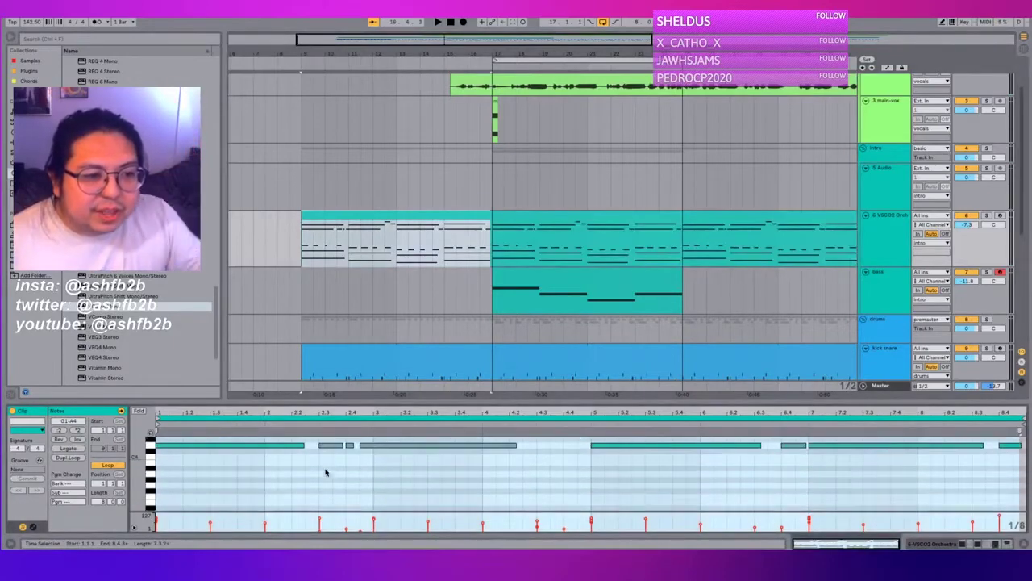
{"action": "scroll", "coordinate": [324, 472], "scroll_direction": "up", "scroll_amount": 2}
{"action": "left_click", "coordinate": [325, 458]}
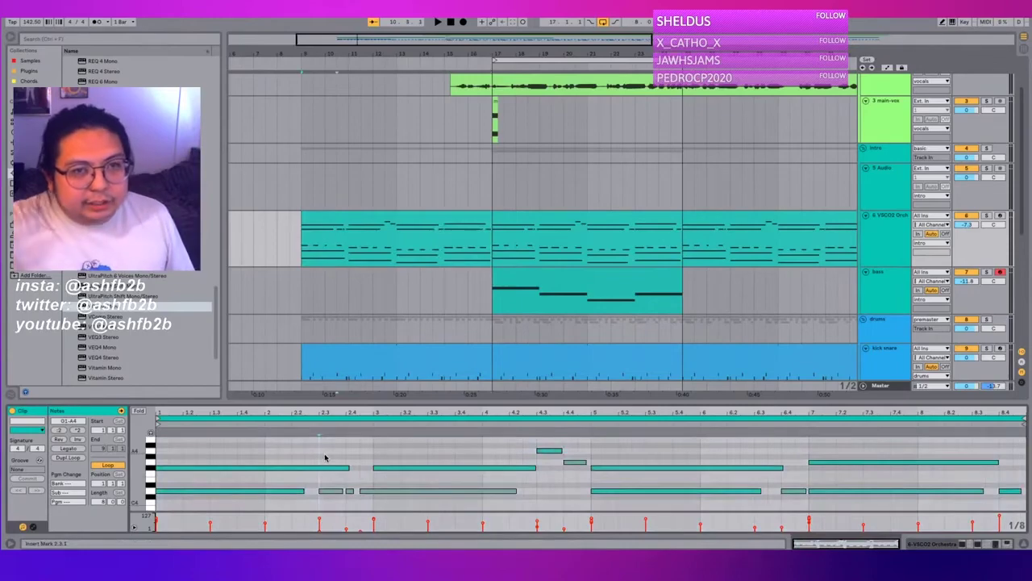
{"action": "scroll", "coordinate": [563, 202], "scroll_direction": "down", "scroll_amount": 2}
{"action": "left_click", "coordinate": [564, 194]}
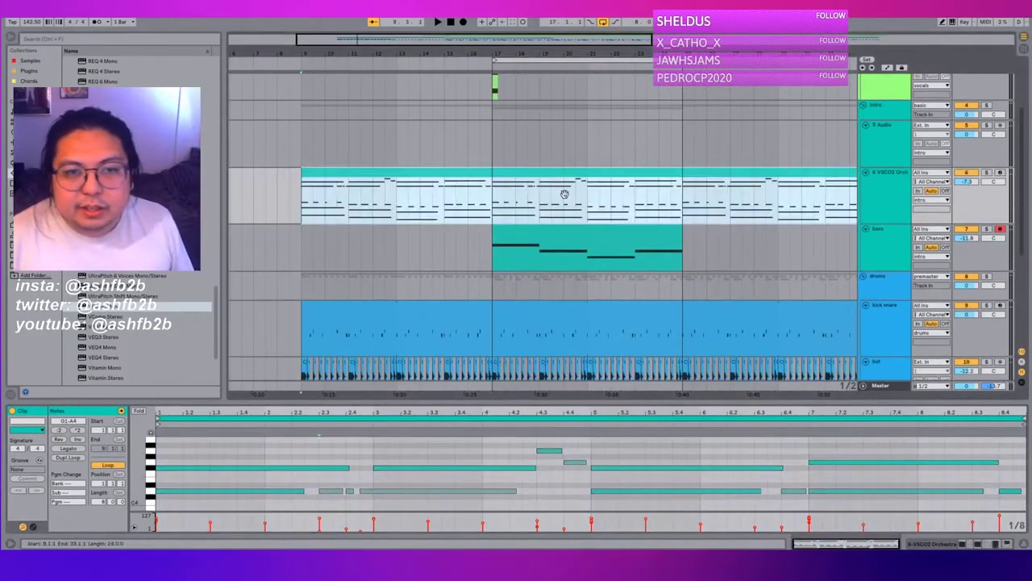
{"action": "scroll", "coordinate": [564, 190], "scroll_direction": "up", "scroll_amount": 5}
Step: Find a one-beat vocal slice at 23.4.1 in the main-vox clip and copy it to 17.2.1 on the 3 main-vox track
{"action": "left_click", "coordinate": [542, 145]}
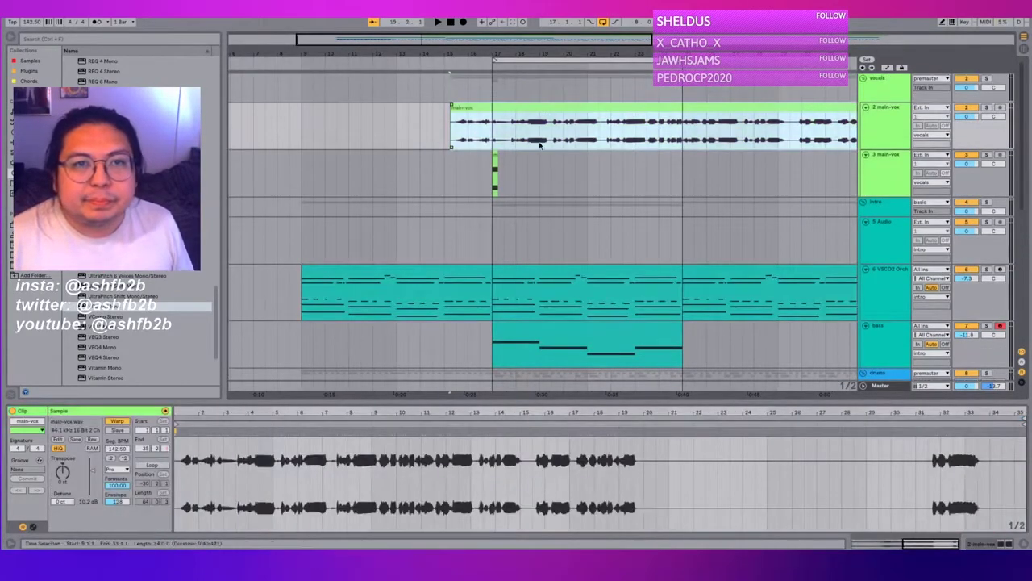
{"action": "scroll", "coordinate": [605, 137], "scroll_direction": "up", "scroll_amount": 3}
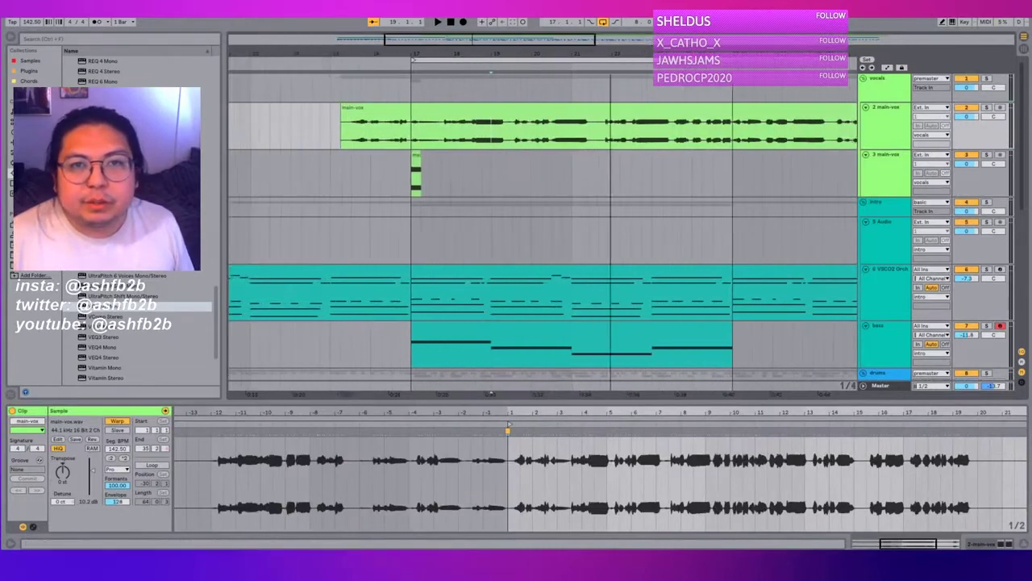
{"action": "left_click", "coordinate": [562, 139]}
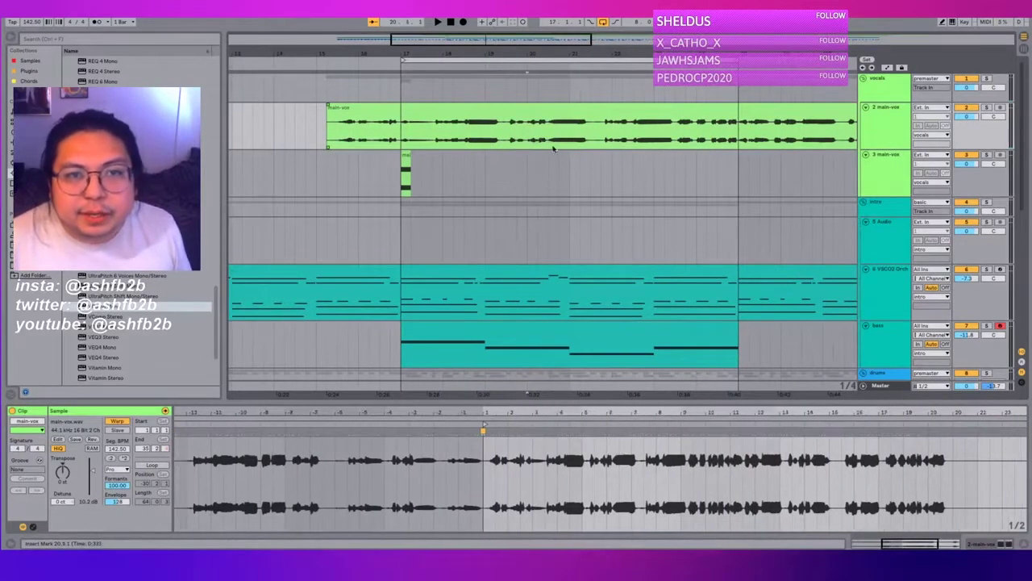
{"action": "scroll", "coordinate": [528, 139], "scroll_direction": "right", "scroll_amount": 5}
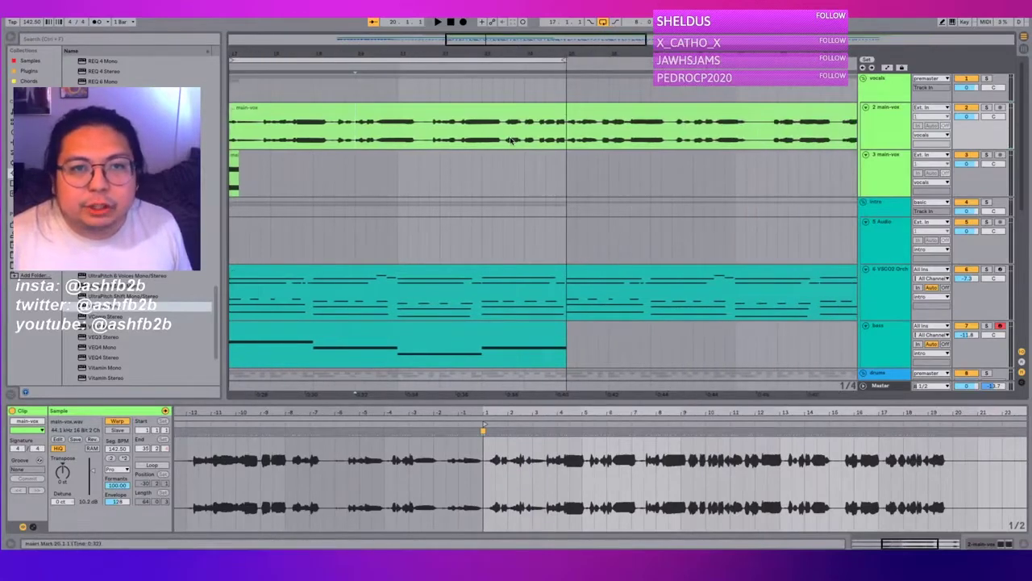
{"action": "left_click", "coordinate": [512, 140]}
{"action": "key", "text": "space"}
{"action": "key", "text": "space"}
{"action": "key", "text": "space"}
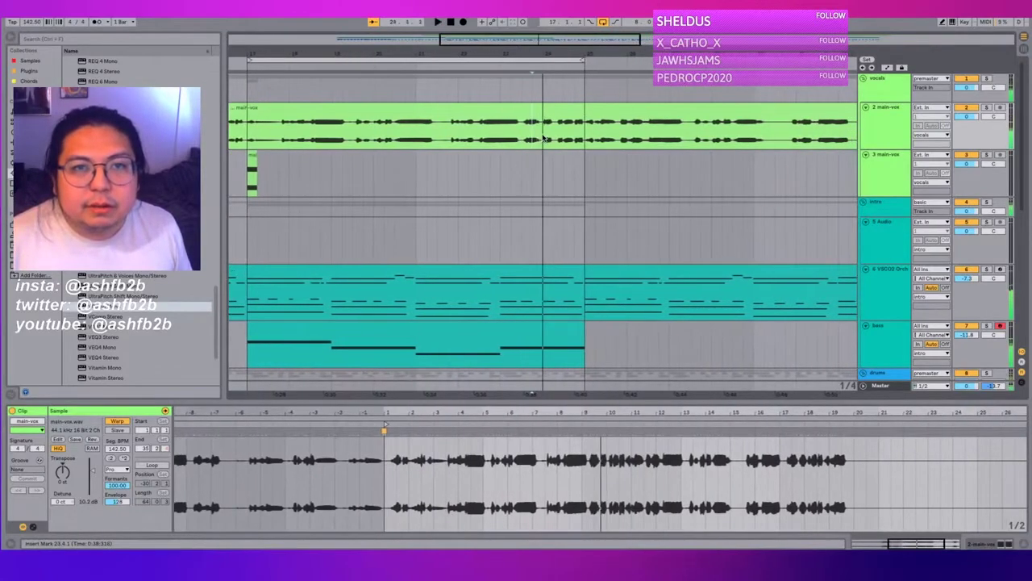
{"action": "left_click_drag", "start_coordinate": [534, 139], "coordinate": [544, 137]}
{"action": "key", "text": "space"}
{"action": "left_click", "coordinate": [257, 184]}
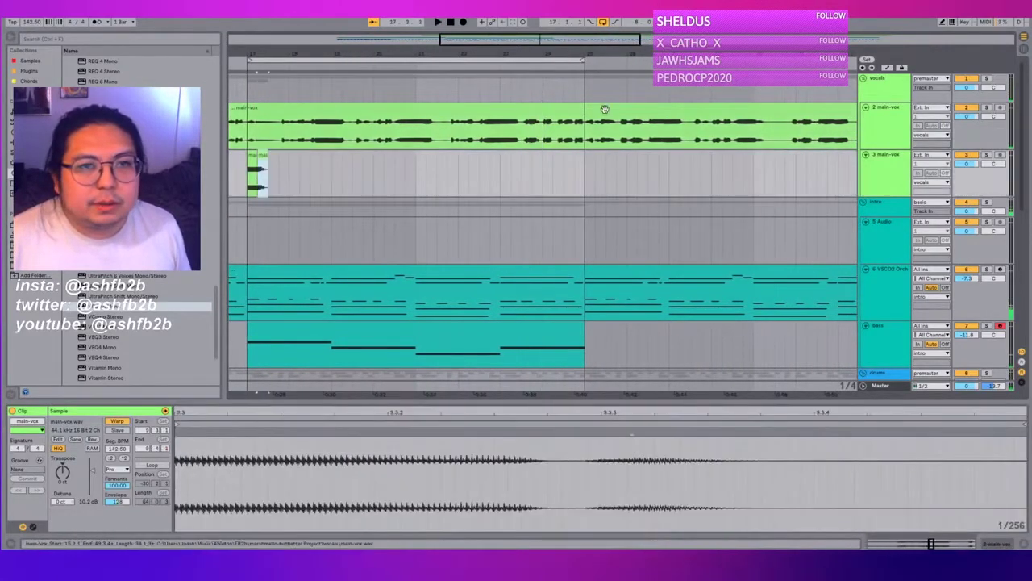
Step: Play the main-vox clip around bar 24 in search of another usable vocal slice
{"action": "left_click", "coordinate": [573, 136]}
{"action": "key", "text": "space"}
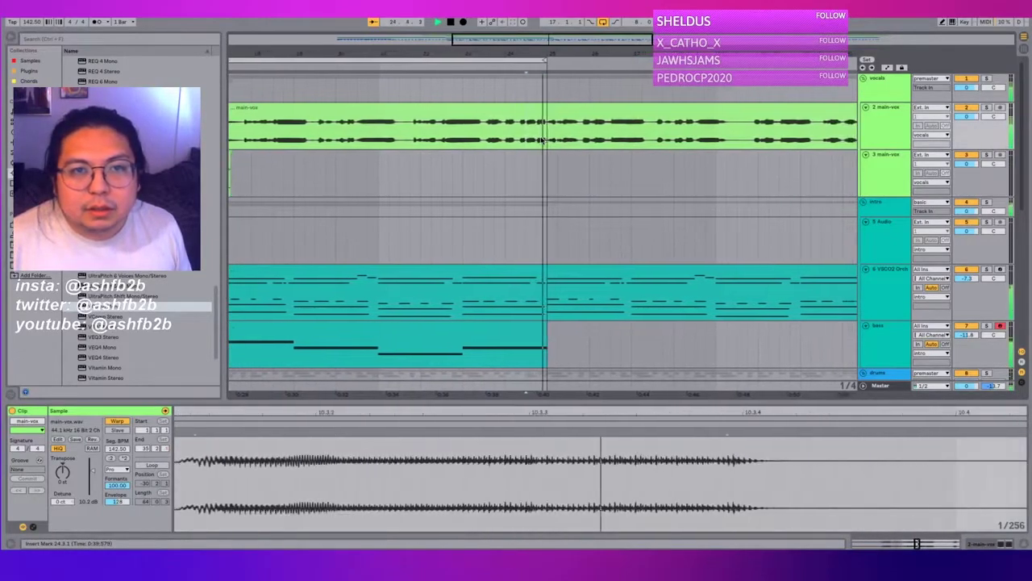
{"action": "key", "text": "space"}
{"action": "left_click_drag", "start_coordinate": [542, 140], "coordinate": [528, 138]}
{"action": "left_click", "coordinate": [517, 136]}
{"action": "key", "text": "space"}
{"action": "key", "text": "space"}
{"action": "key", "text": "space"}
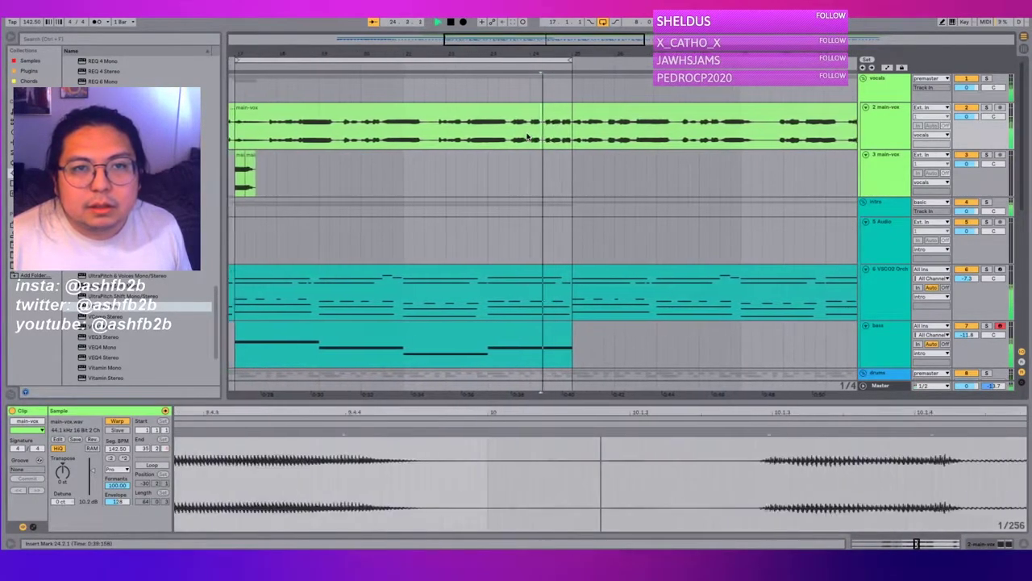
{"action": "key", "text": "space"}
Step: Solo the 2 main-vox track together with the VSCO2 orchestra track and play the vocal around bars 22 and 23
{"action": "left_click", "coordinate": [987, 107]}
{"action": "left_click", "coordinate": [500, 146]}
{"action": "scroll", "coordinate": [470, 286], "scroll_direction": "left", "scroll_amount": 3}
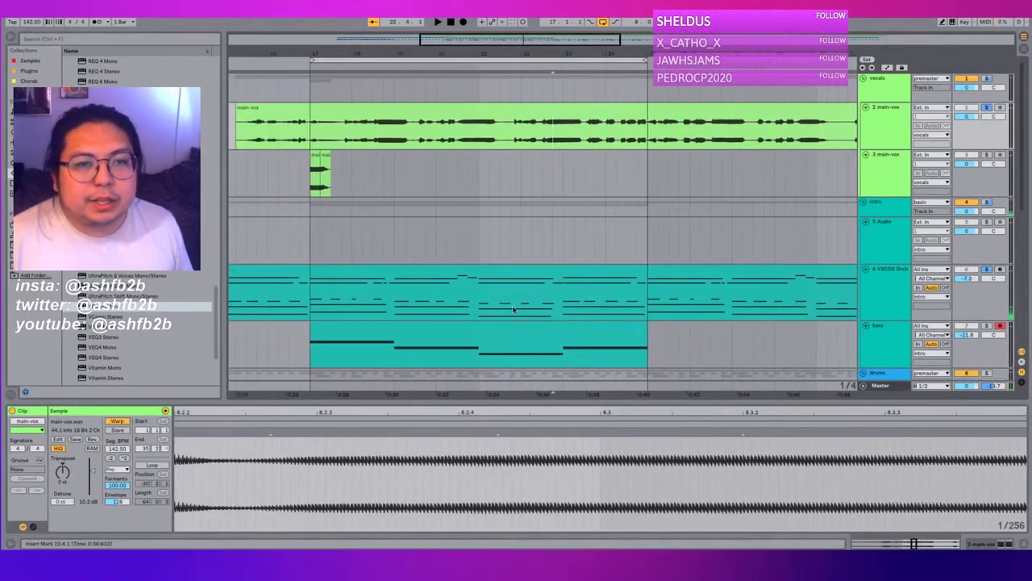
{"action": "left_click", "coordinate": [561, 138]}
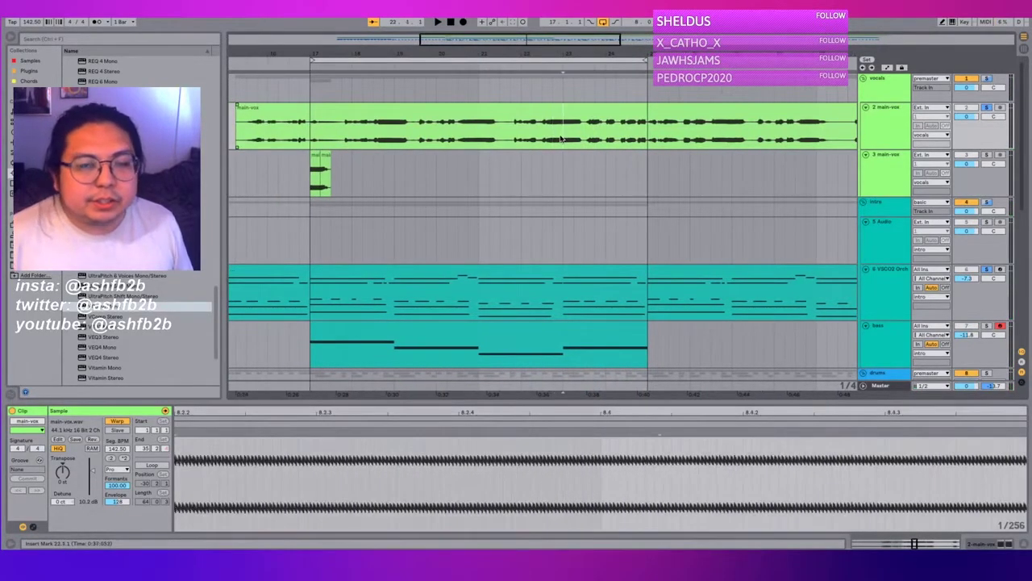
{"action": "key", "text": "space"}
{"action": "key", "text": "space"}
{"action": "left_click", "coordinate": [518, 141]}
{"action": "key", "text": "space"}
{"action": "key", "text": "space"}
{"action": "key", "text": "space"}
{"action": "key", "text": "space"}
Step: Split a one-beat slice from 22.3.1 to 22.4.1 out of the main-vox clip
{"action": "left_click_drag", "start_coordinate": [535, 68], "coordinate": [520, 141]}
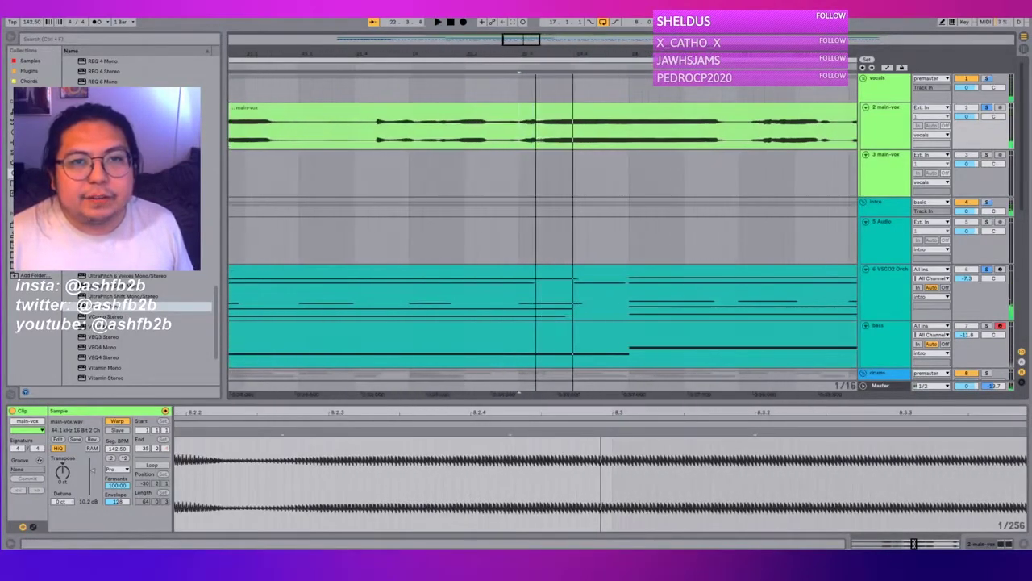
{"action": "key", "text": "space"}
{"action": "key", "text": "space"}
{"action": "key", "text": "space"}
{"action": "key", "text": "space"}
{"action": "left_click", "coordinate": [534, 140], "text": "shift"}
{"action": "key", "text": "ctrl+e"}
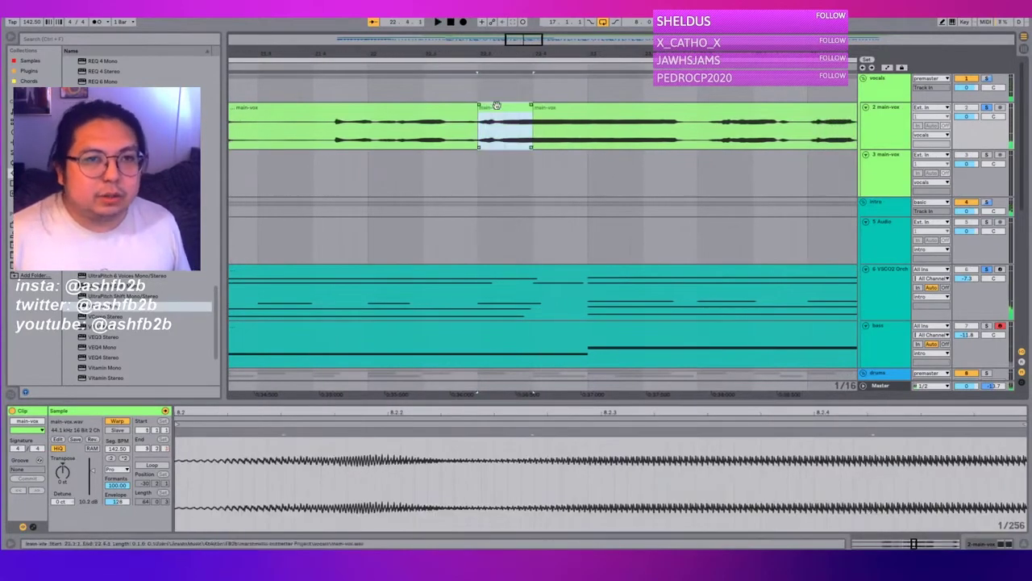
Step: Paste the copied one-beat slice at 17.3.1 on the 3 main-vox track, directly behind the second slice
{"action": "scroll", "coordinate": [438, 154], "scroll_direction": "left", "scroll_amount": 3}
{"action": "left_click_drag", "start_coordinate": [453, 54], "coordinate": [476, 28]}
{"action": "scroll", "coordinate": [369, 170], "scroll_direction": "left", "scroll_amount": 1}
{"action": "scroll", "coordinate": [364, 161], "scroll_direction": "left", "scroll_amount": 3}
{"action": "left_click", "coordinate": [337, 183]}
{"action": "key", "text": "ctrl+v"}
{"action": "key", "text": "Left"}
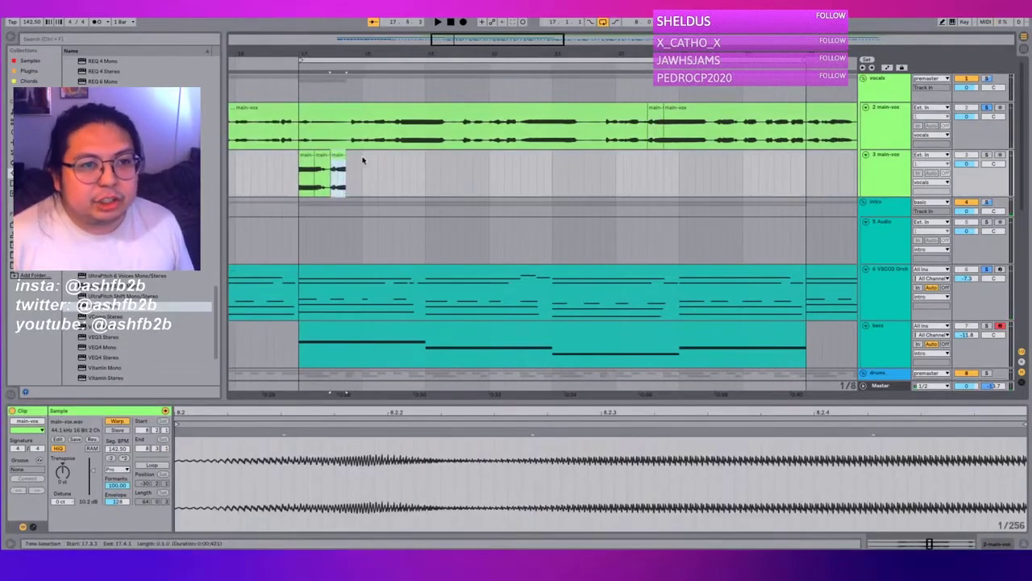
Step: Examine the main-vox waveform between bars 19 and 26 for the next slice to use
{"action": "scroll", "coordinate": [589, 143], "scroll_direction": "right", "scroll_amount": 5}
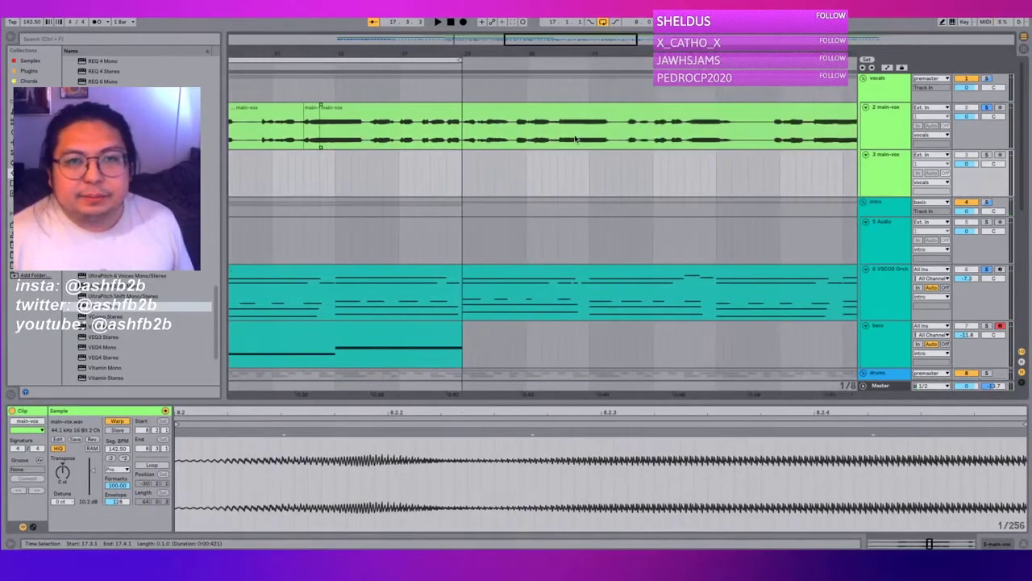
{"action": "scroll", "coordinate": [566, 140], "scroll_direction": "left", "scroll_amount": 1}
{"action": "left_click", "coordinate": [518, 138]}
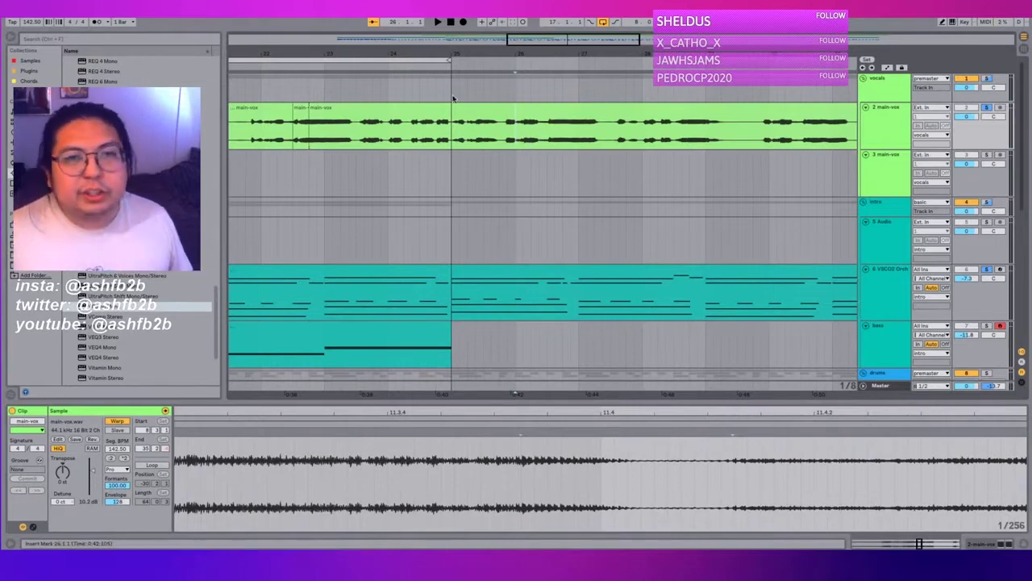
{"action": "left_click_drag", "start_coordinate": [476, 54], "coordinate": [476, 24]}
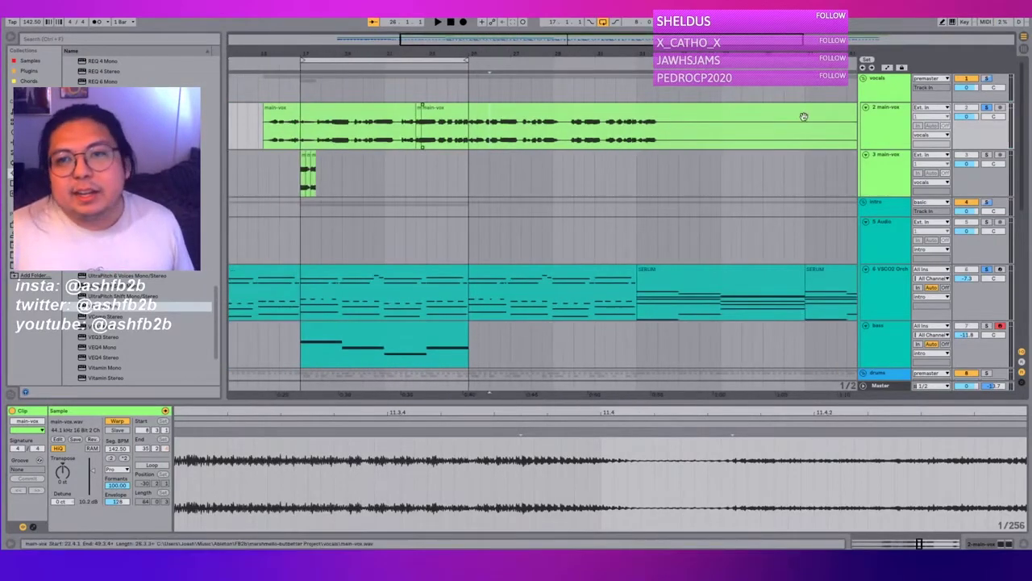
{"action": "left_click", "coordinate": [345, 138]}
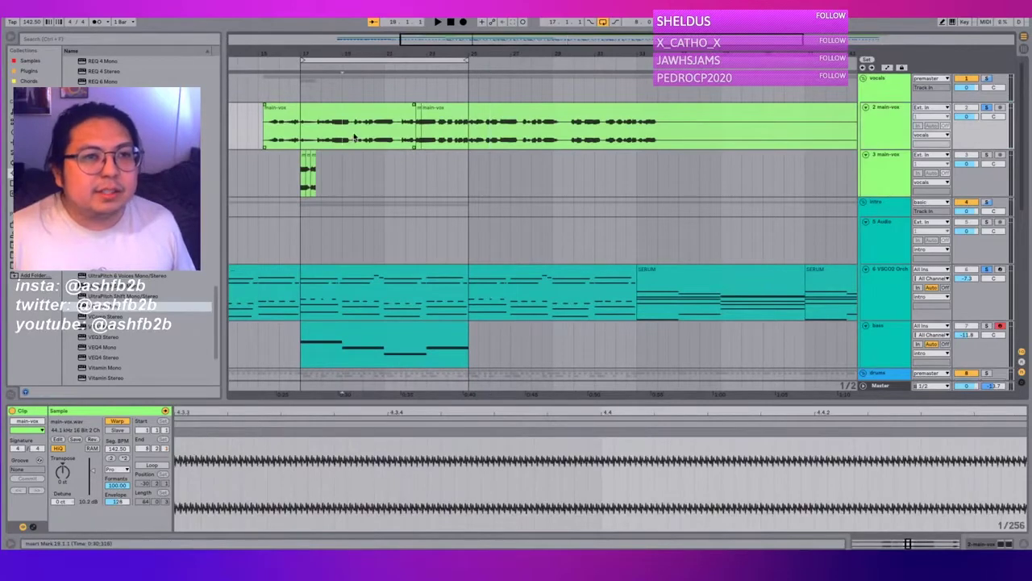
{"action": "left_click", "coordinate": [355, 138]}
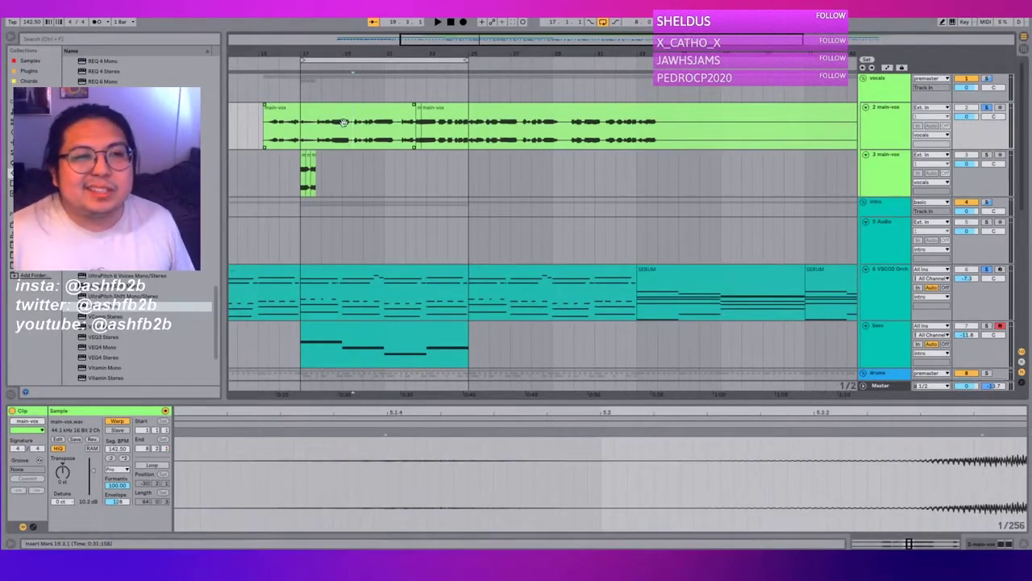
{"action": "left_click_drag", "start_coordinate": [362, 53], "coordinate": [393, 137]}
{"action": "left_click", "coordinate": [393, 137]}
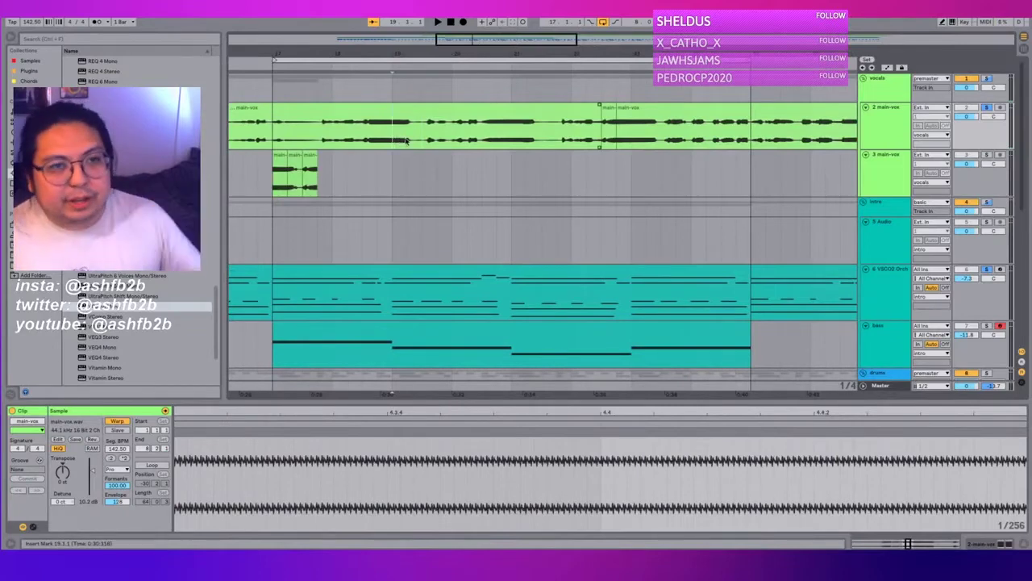
{"action": "left_click_drag", "start_coordinate": [456, 137], "coordinate": [479, 141]}
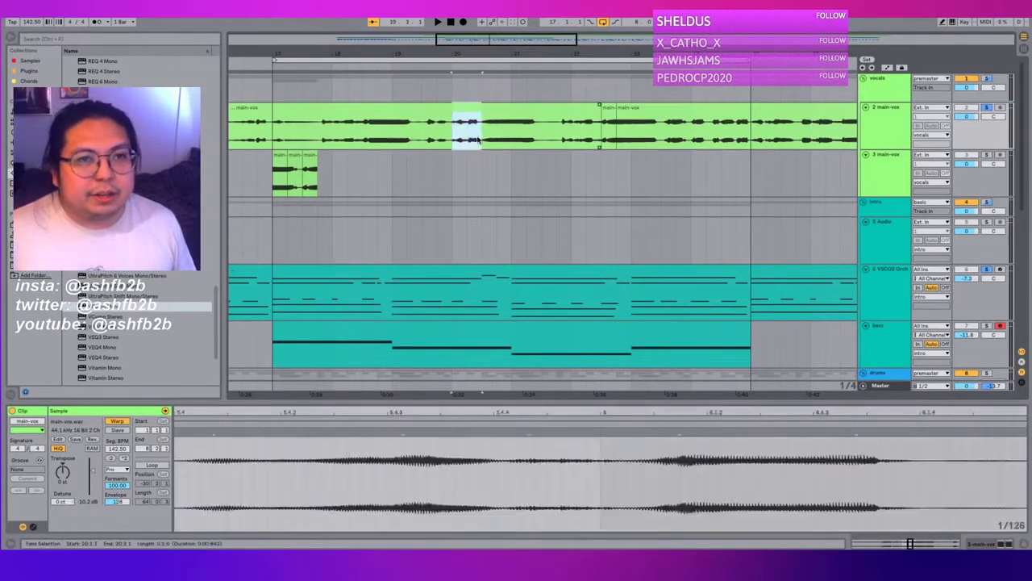
{"action": "left_click", "coordinate": [422, 133]}
{"action": "left_click_drag", "start_coordinate": [439, 43], "coordinate": [427, 73]}
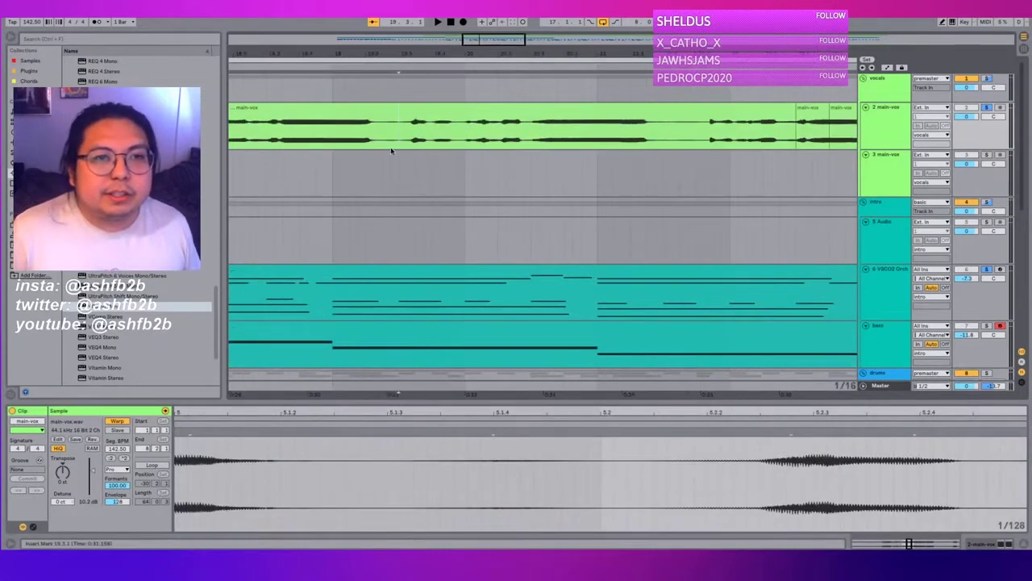
Step: Copy the one-beat vocal slice starting at 19.3.3 to 17.4.1 on the 3 main-vox track
{"action": "left_click", "coordinate": [414, 141]}
{"action": "key", "text": "space"}
{"action": "key", "text": "space"}
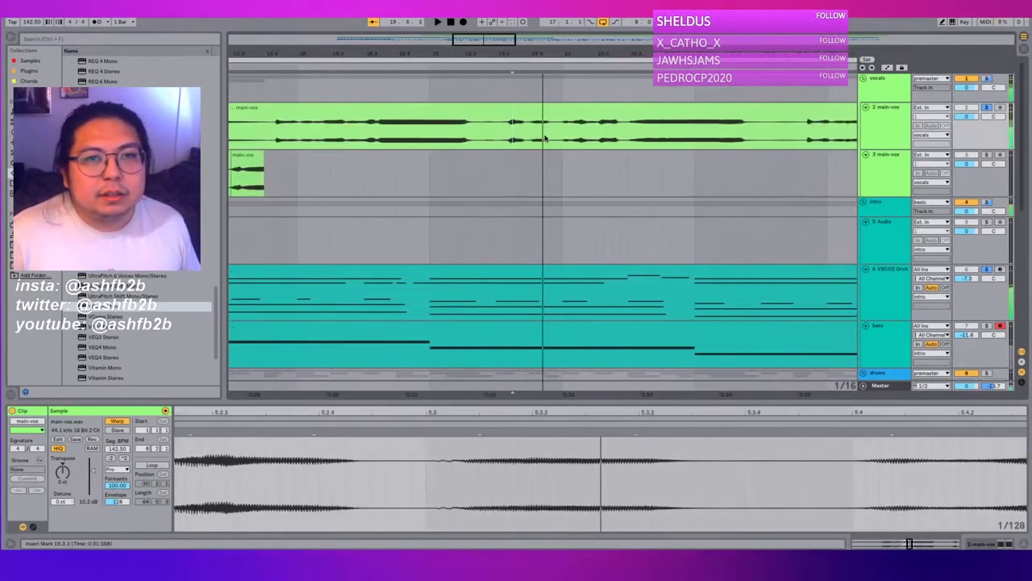
{"action": "key", "text": "space"}
{"action": "left_click", "coordinate": [545, 135], "text": "shift"}
{"action": "left_click", "coordinate": [263, 178]}
{"action": "key", "text": "ctrl+v"}
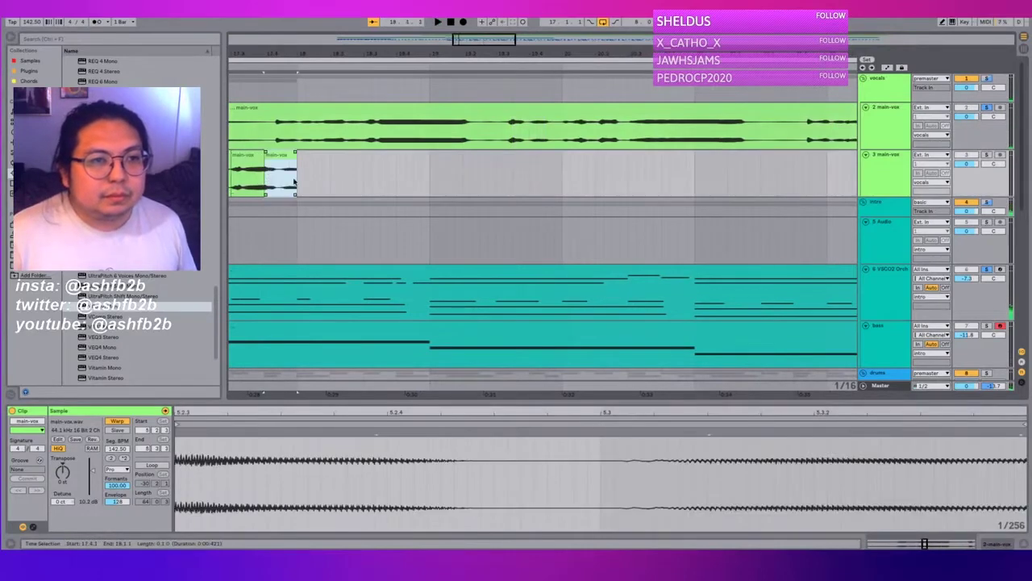
Step: Turn off the current solos, solo the 3 main-vox track, and play its slices from 17.1.1
{"action": "scroll", "coordinate": [296, 183], "scroll_direction": "left", "scroll_amount": 3}
{"action": "left_click", "coordinate": [295, 183]}
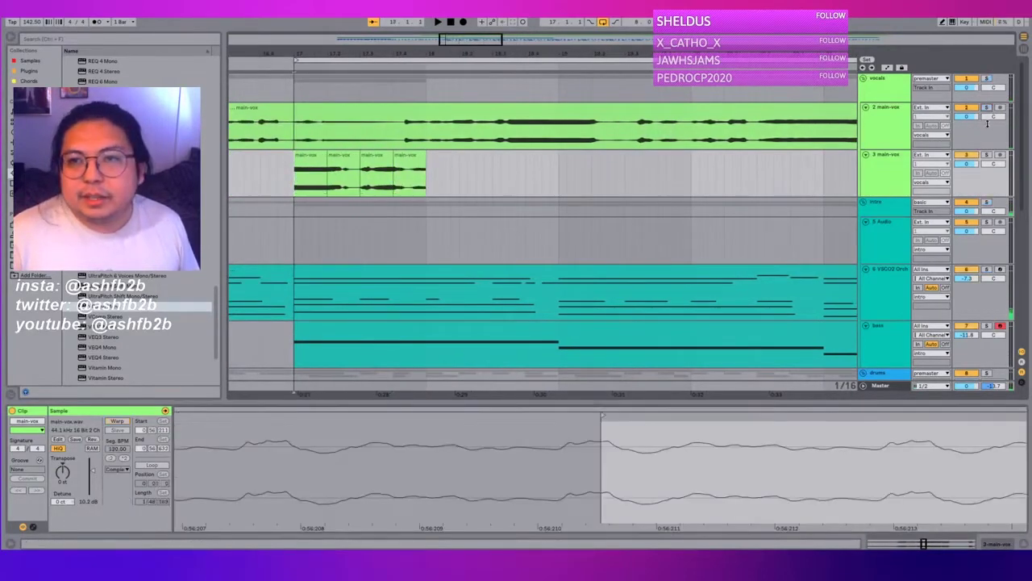
{"action": "left_click", "coordinate": [986, 154]}
{"action": "key", "text": "space"}
{"action": "key", "text": "space"}
{"action": "key", "text": "space"}
{"action": "scroll", "coordinate": [633, 133], "scroll_direction": "right", "scroll_amount": 1}
{"action": "key", "text": "space"}
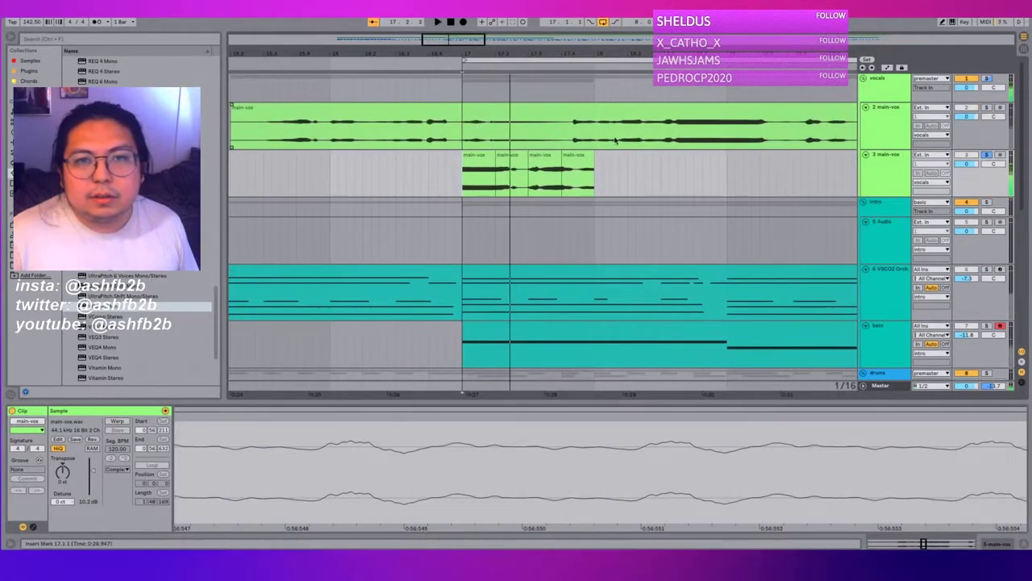
Step: Solo the 2 main-vox track instead and play the original vocal from around 18.1.3
{"action": "left_click", "coordinate": [614, 140]}
{"action": "key", "text": "space"}
{"action": "key", "text": "space"}
{"action": "left_click", "coordinate": [986, 108]}
{"action": "key", "text": "space"}
{"action": "key", "text": "space"}
{"action": "key", "text": "space"}
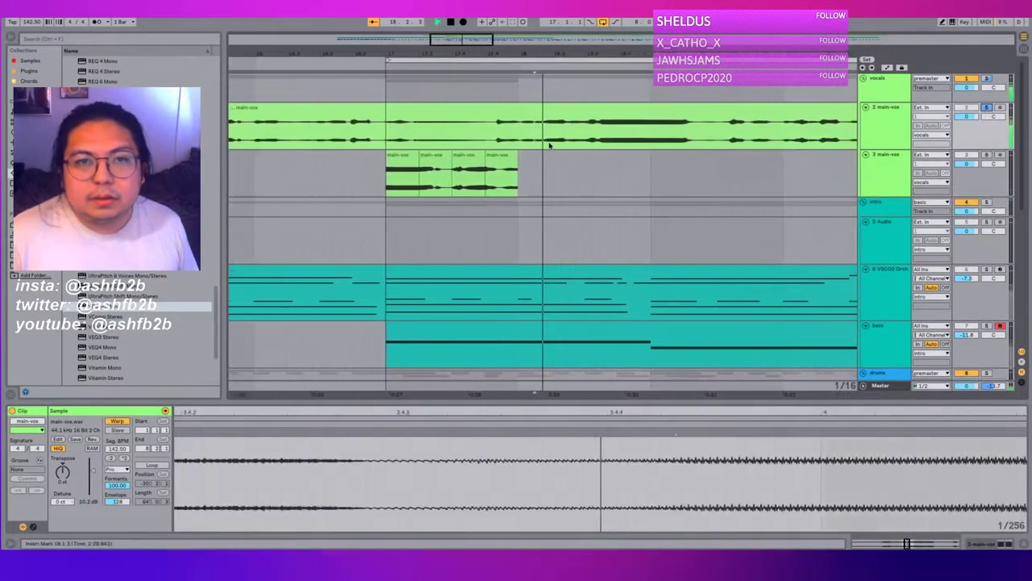
{"action": "key", "text": "space"}
Step: Play the held vocal note of the main-vox clip leading up to the start of bar 19
{"action": "scroll", "coordinate": [574, 135], "scroll_direction": "right", "scroll_amount": 1}
{"action": "left_click", "coordinate": [580, 133]}
{"action": "key", "text": "space"}
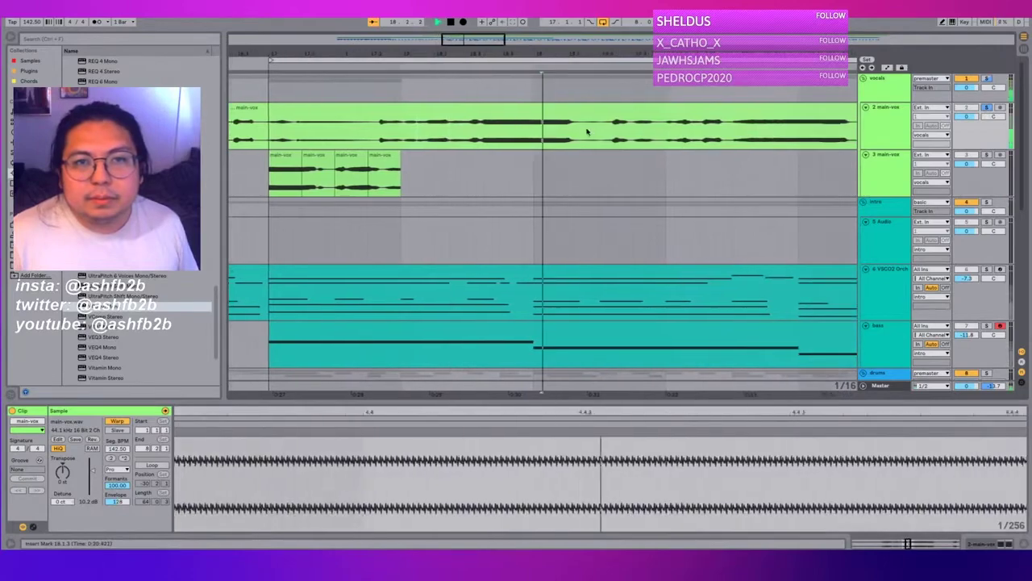
{"action": "key", "text": "space"}
{"action": "key", "text": "space"}
{"action": "key", "text": "space"}
{"action": "scroll", "coordinate": [581, 128], "scroll_direction": "down", "scroll_amount": 1}
{"action": "scroll", "coordinate": [661, 123], "scroll_direction": "down", "scroll_amount": 1}
{"action": "scroll", "coordinate": [742, 118], "scroll_direction": "up", "scroll_amount": 2}
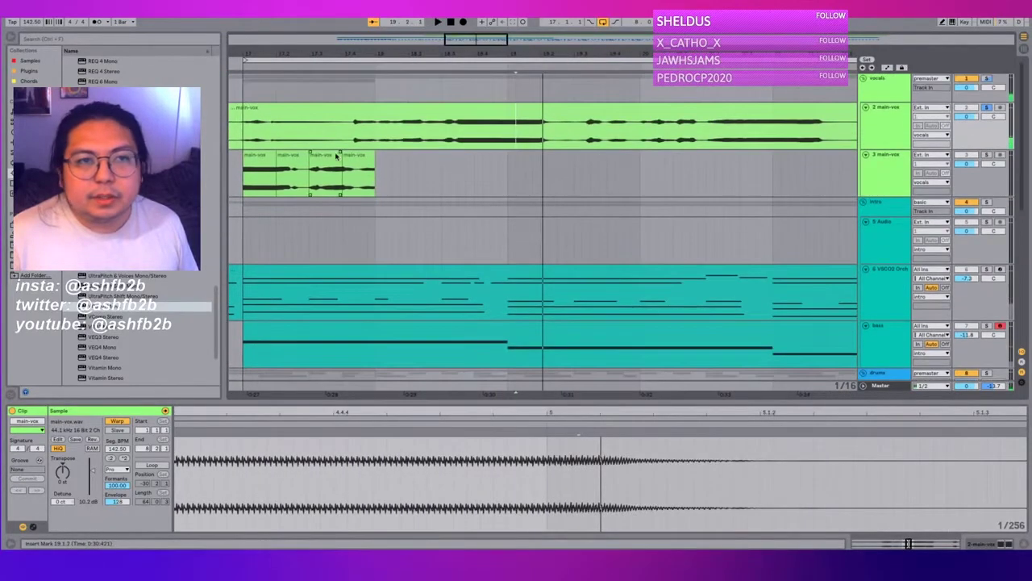
Step: Copy the half-beat vocal slice at 21.2.1 to the 3 main-vox track, positioned at 18.1.1 right behind the fourth slice
{"action": "scroll", "coordinate": [713, 110], "scroll_direction": "right", "scroll_amount": 4}
{"action": "left_click", "coordinate": [677, 125]}
{"action": "key", "text": "space"}
{"action": "key", "text": "space"}
{"action": "left_click_drag", "start_coordinate": [537, 139], "coordinate": [518, 138]}
{"action": "scroll", "coordinate": [415, 166], "scroll_direction": "left", "scroll_amount": 5}
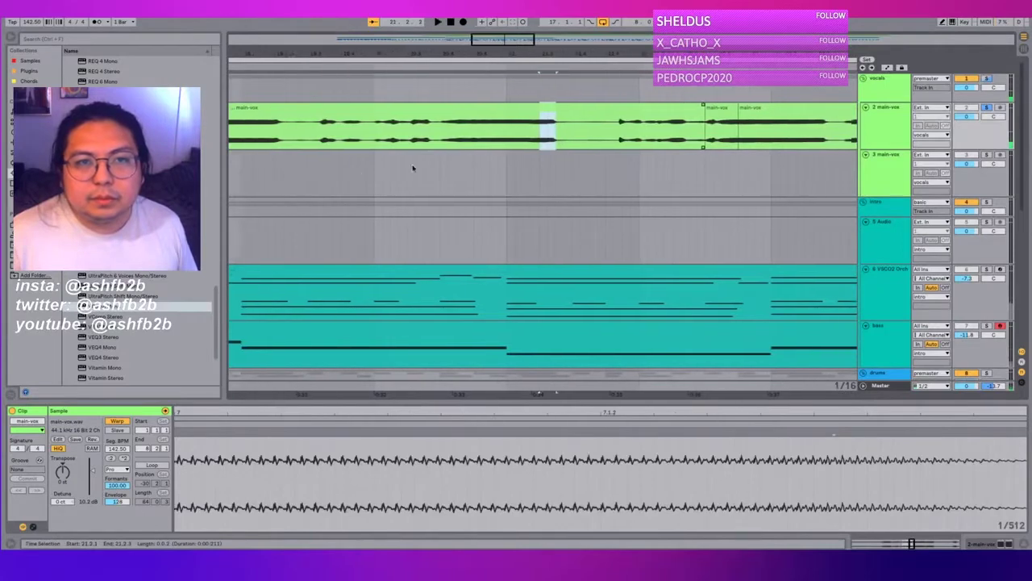
{"action": "left_click", "coordinate": [299, 173]}
{"action": "key", "text": "ctrl+v"}
{"action": "key", "text": "space"}
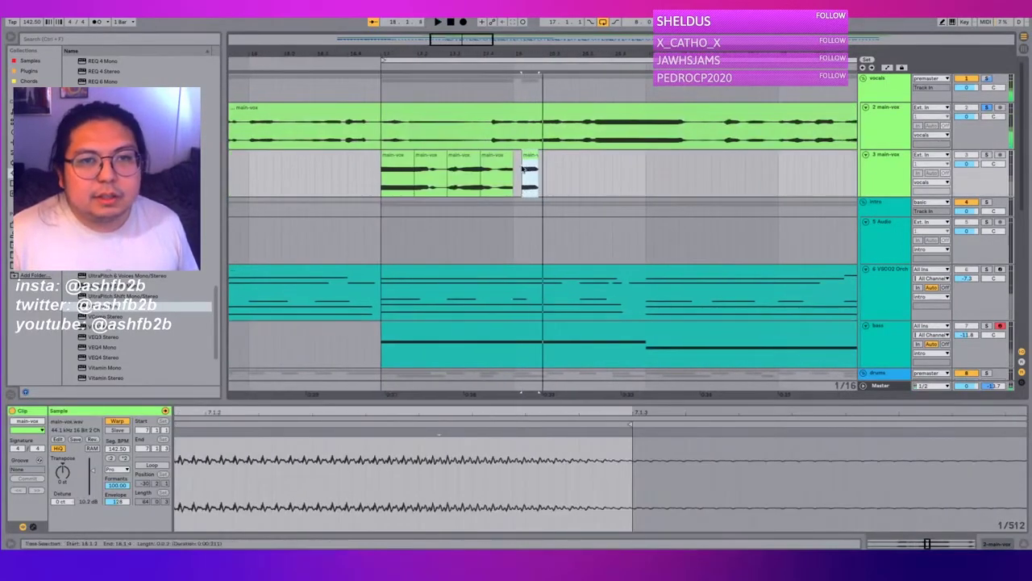
{"action": "left_click", "coordinate": [524, 167]}
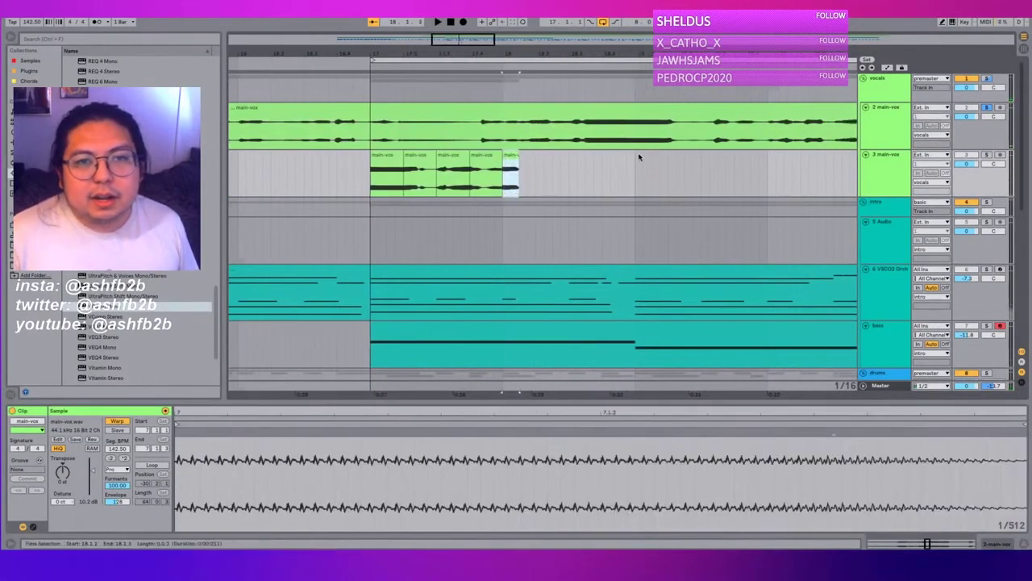
Step: Play the original vocal on the 2 main-vox track from 26.1.1, 27.1.1 and 24.1.1 to find another slice
{"action": "scroll", "coordinate": [668, 162], "scroll_direction": "right", "scroll_amount": 5}
{"action": "scroll", "coordinate": [672, 163], "scroll_direction": "right", "scroll_amount": 3}
{"action": "left_click_drag", "start_coordinate": [755, 51], "coordinate": [754, 24]}
{"action": "scroll", "coordinate": [675, 187], "scroll_direction": "right", "scroll_amount": 4}
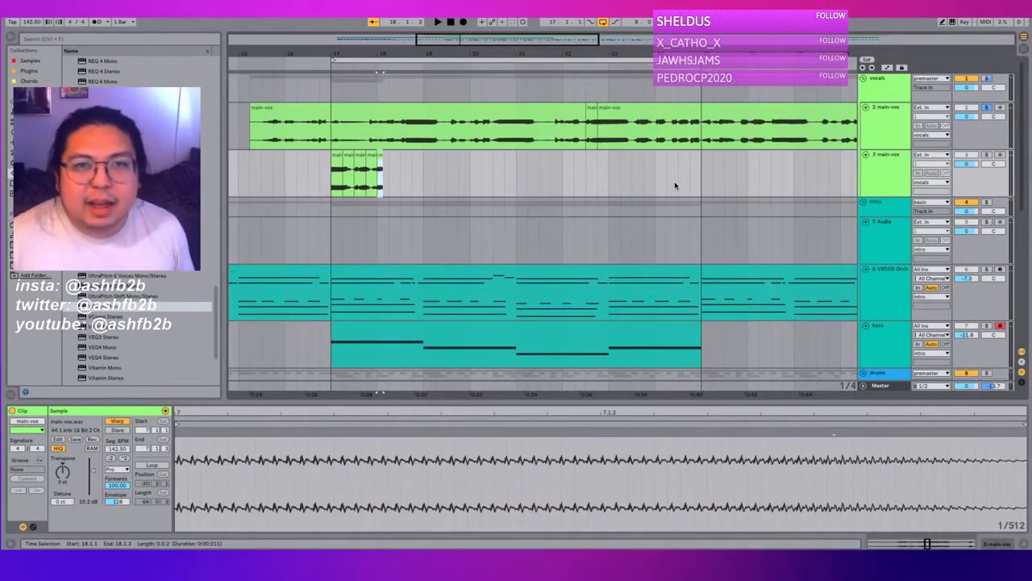
{"action": "scroll", "coordinate": [665, 165], "scroll_direction": "right", "scroll_amount": 5}
{"action": "left_click", "coordinate": [621, 139]}
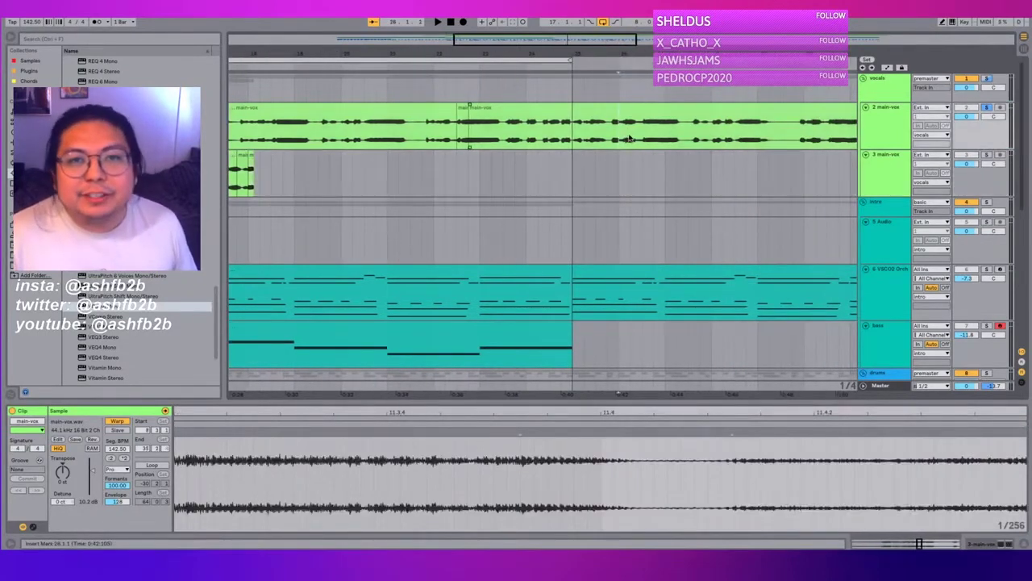
{"action": "scroll", "coordinate": [571, 139], "scroll_direction": "right", "scroll_amount": 3}
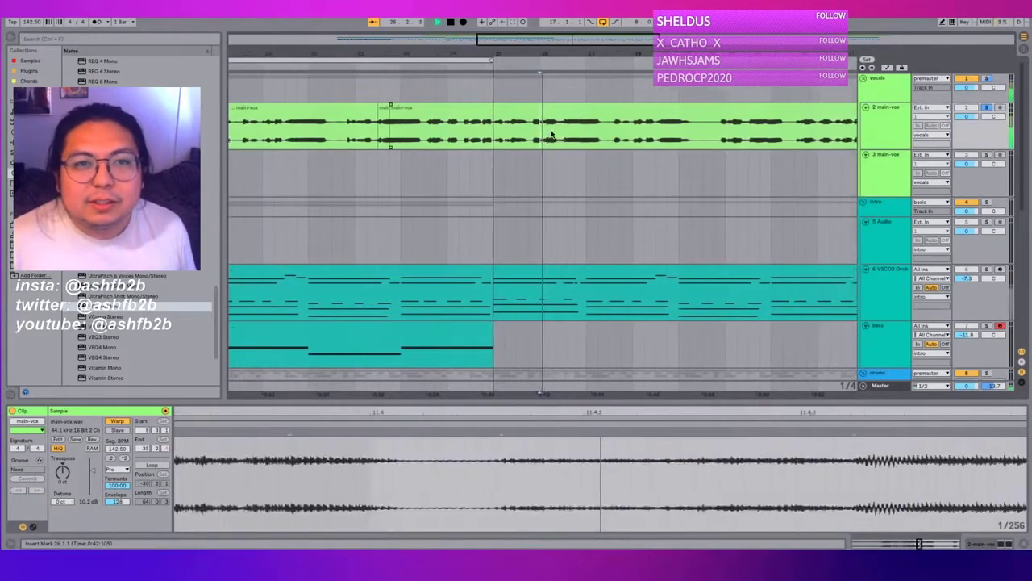
{"action": "scroll", "coordinate": [571, 138], "scroll_direction": "right", "scroll_amount": 2}
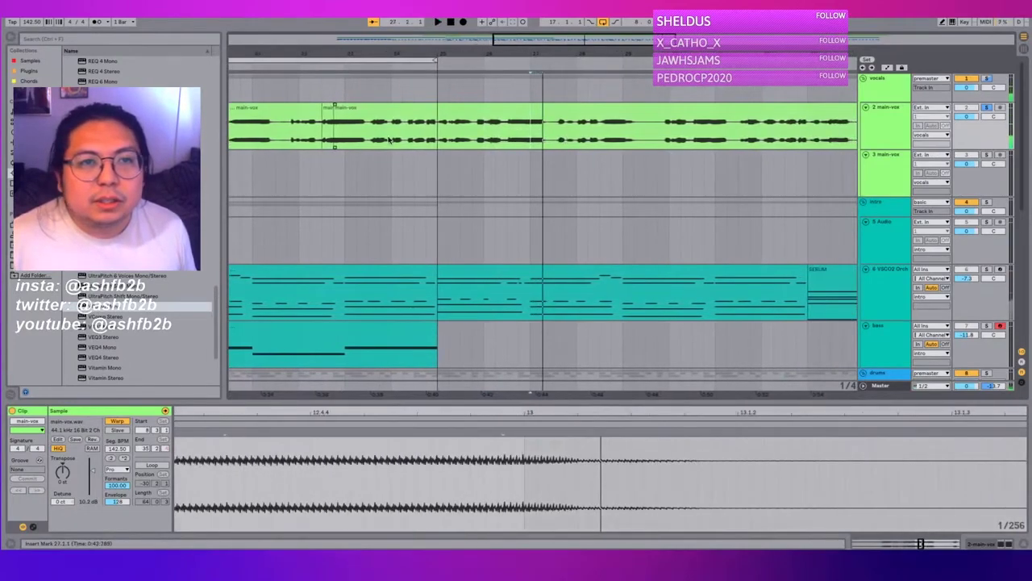
{"action": "scroll", "coordinate": [388, 139], "scroll_direction": "left", "scroll_amount": 3}
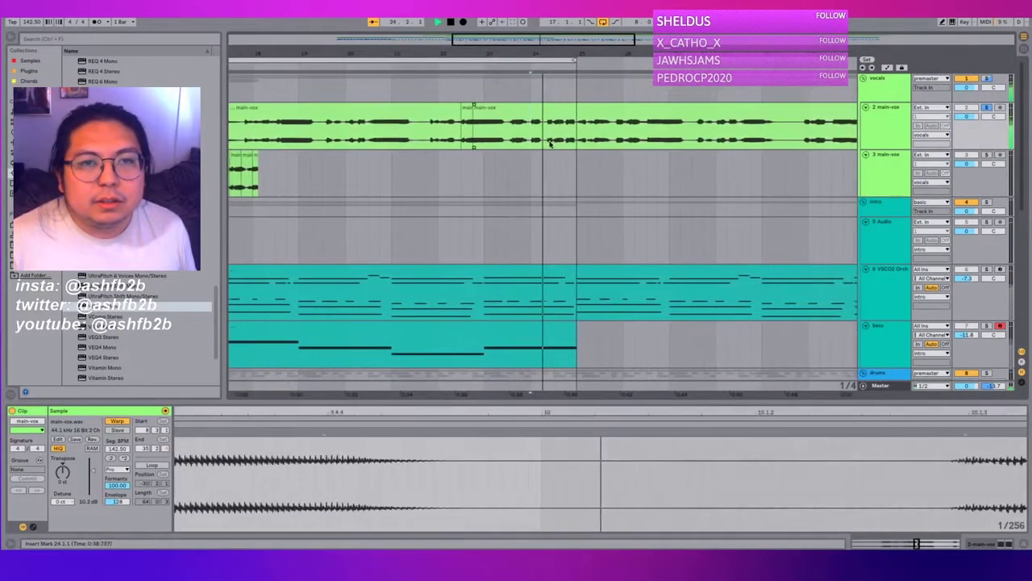
{"action": "key", "text": "space"}
Step: Copy the one-beat vocal slice at 24.1.1 to 18.2.1 on the 3 main-vox track and place a second one-beat slice at 18.3.1
{"action": "left_click_drag", "start_coordinate": [502, 139], "coordinate": [513, 138]}
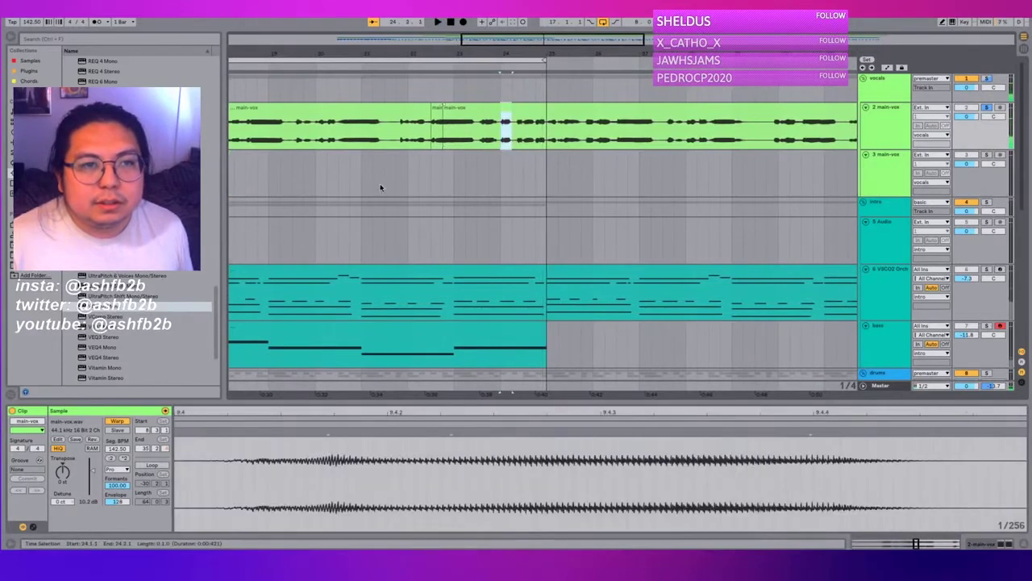
{"action": "scroll", "coordinate": [381, 187], "scroll_direction": "left", "scroll_amount": 3}
{"action": "left_click", "coordinate": [316, 191]}
{"action": "left_click", "coordinate": [324, 184]}
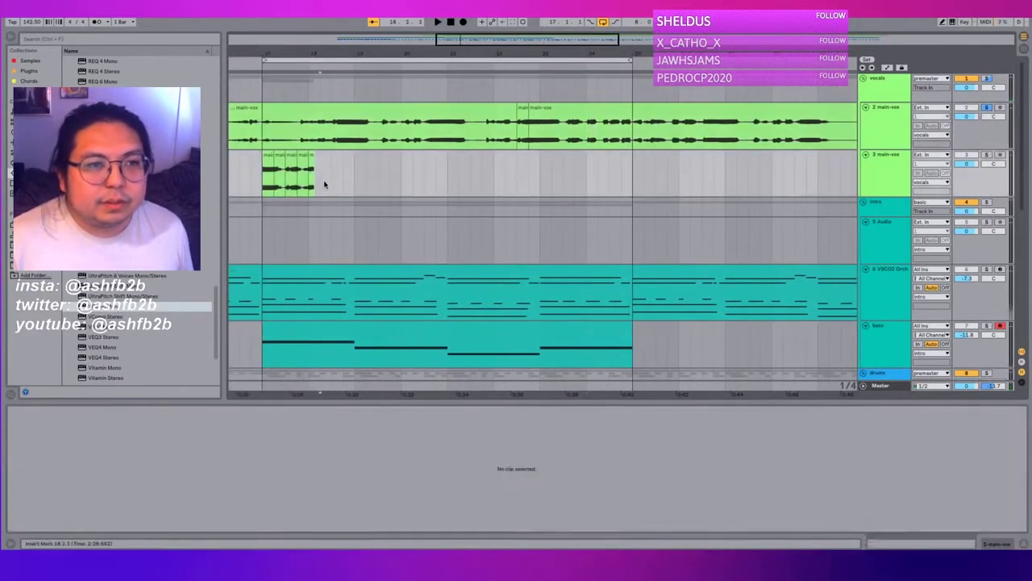
{"action": "key", "text": "ctrl+v"}
{"action": "scroll", "coordinate": [308, 185], "scroll_direction": "left", "scroll_amount": 1}
{"action": "left_click", "coordinate": [314, 184]}
{"action": "left_click_drag", "start_coordinate": [313, 159], "coordinate": [380, 182]}
Step: Solo the 3 main-vox track and play its slices around 18.2.1
{"action": "scroll", "coordinate": [363, 185], "scroll_direction": "left", "scroll_amount": 4}
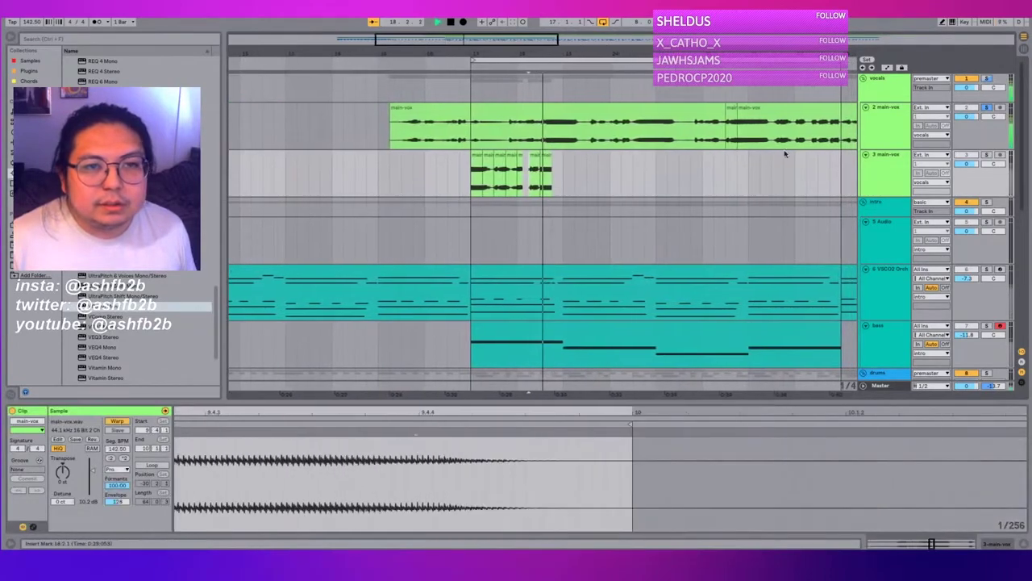
{"action": "left_click", "coordinate": [986, 155]}
{"action": "key", "text": "space"}
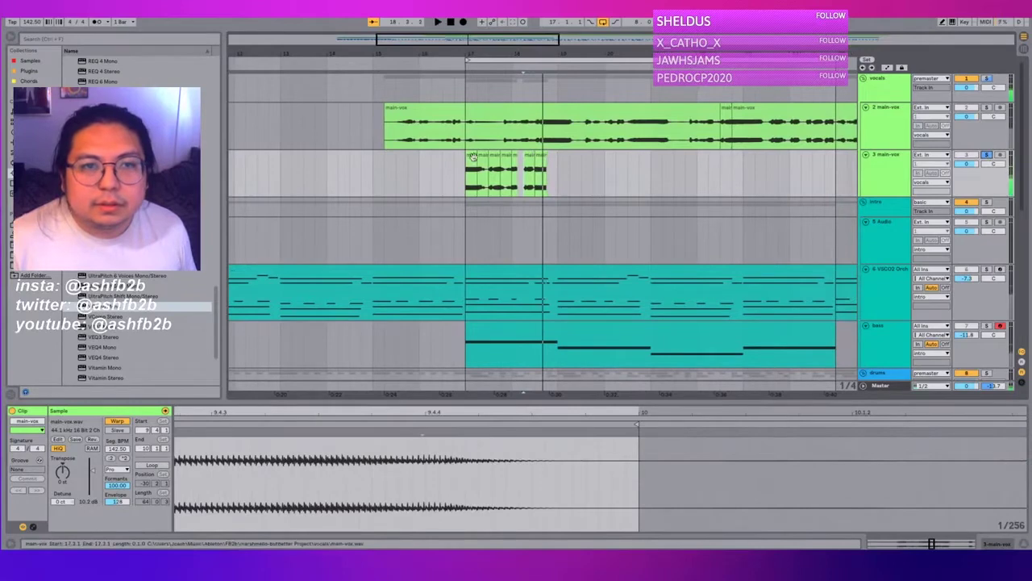
{"action": "left_click", "coordinate": [479, 162]}
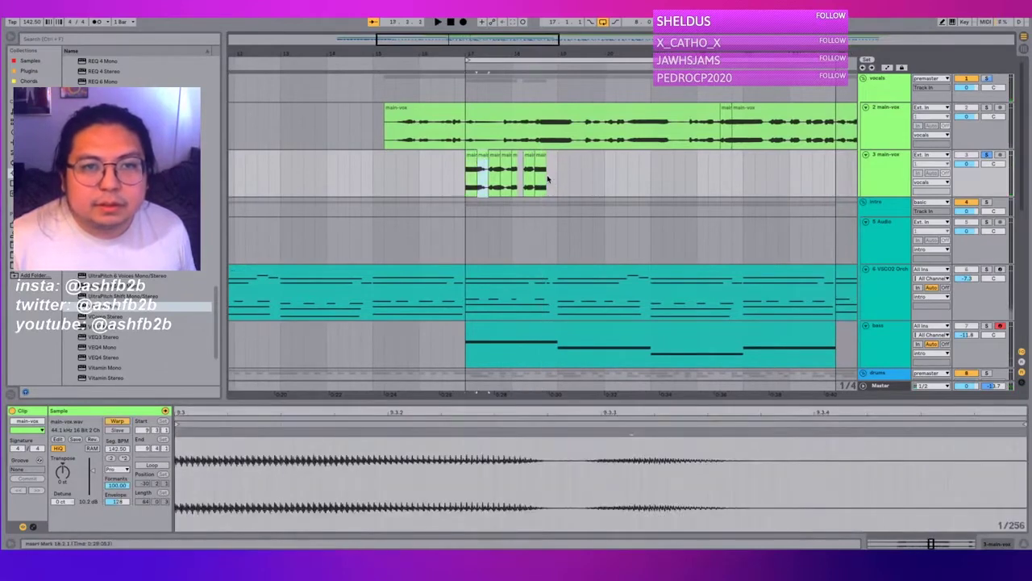
Step: Move the pair of slices at 18.2.1 on the 3 main-vox track to 19.1.1
{"action": "left_click", "coordinate": [536, 179]}
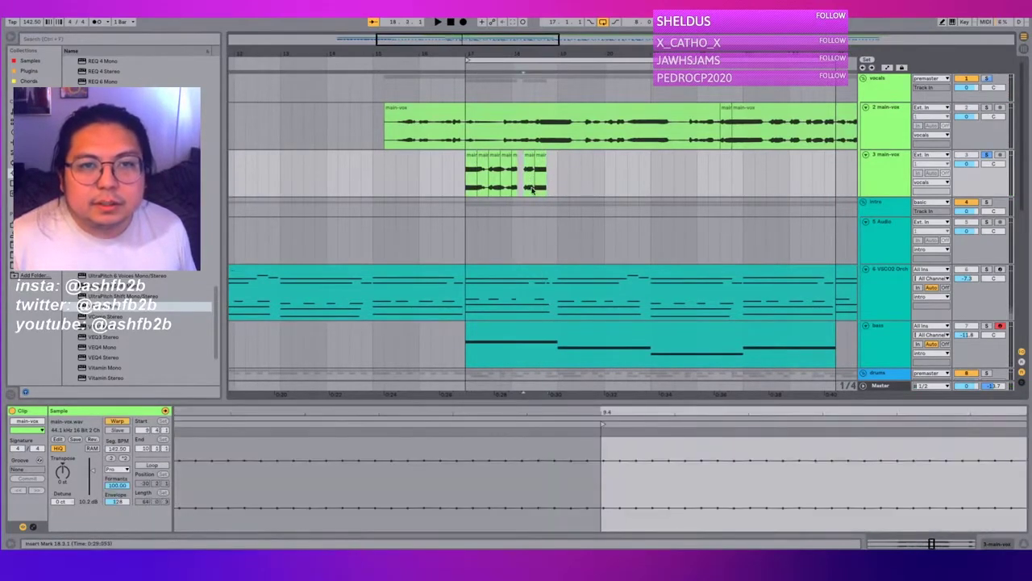
{"action": "left_click", "coordinate": [555, 188], "text": "shift"}
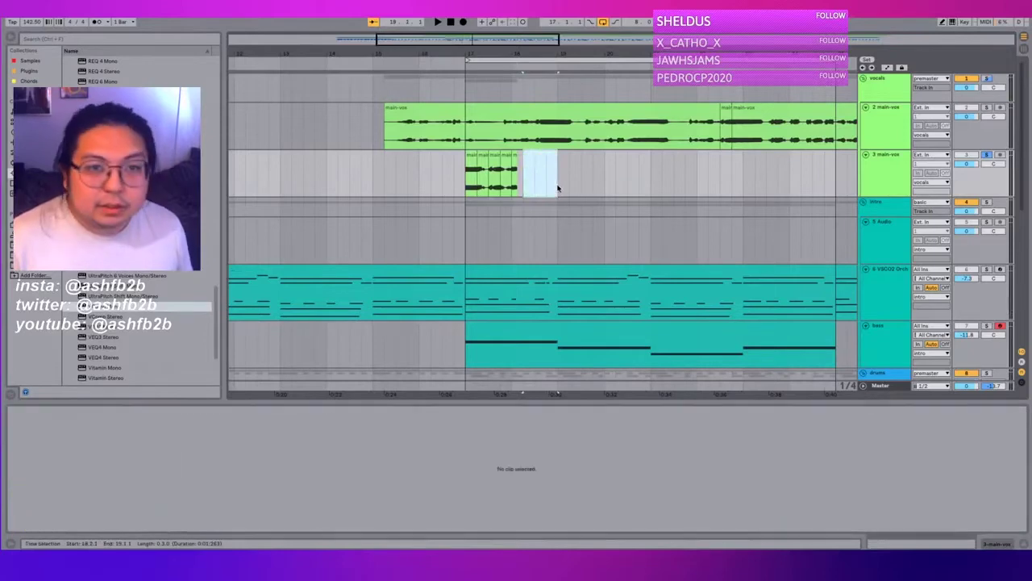
{"action": "left_click_drag", "start_coordinate": [558, 187], "coordinate": [576, 189]}
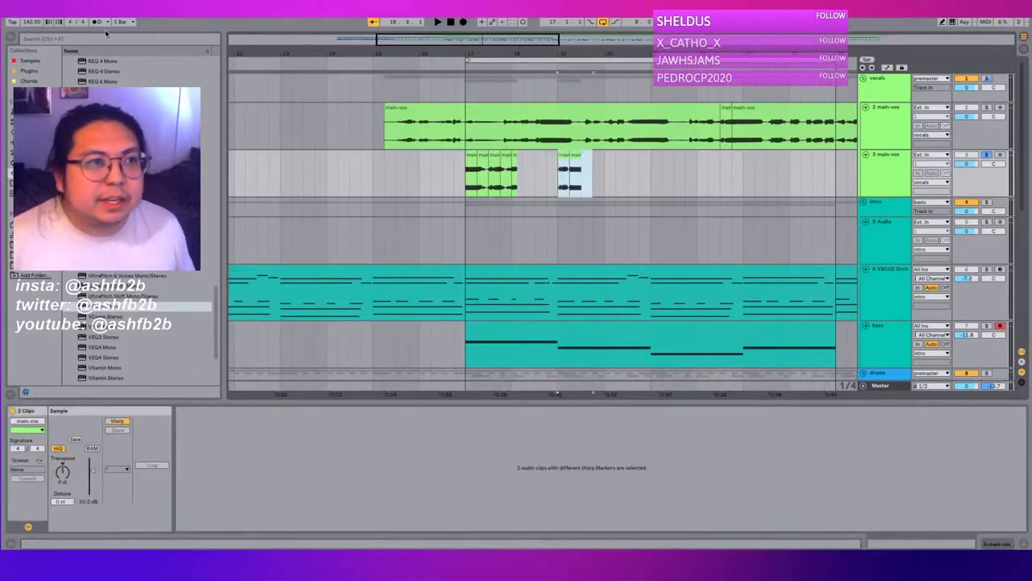
Step: Play the moved slices from 19.1.1 with the metronome on and the orchestral track soloed as well
{"action": "scroll", "coordinate": [586, 184], "scroll_direction": "right", "scroll_amount": 3}
{"action": "left_click", "coordinate": [459, 191]}
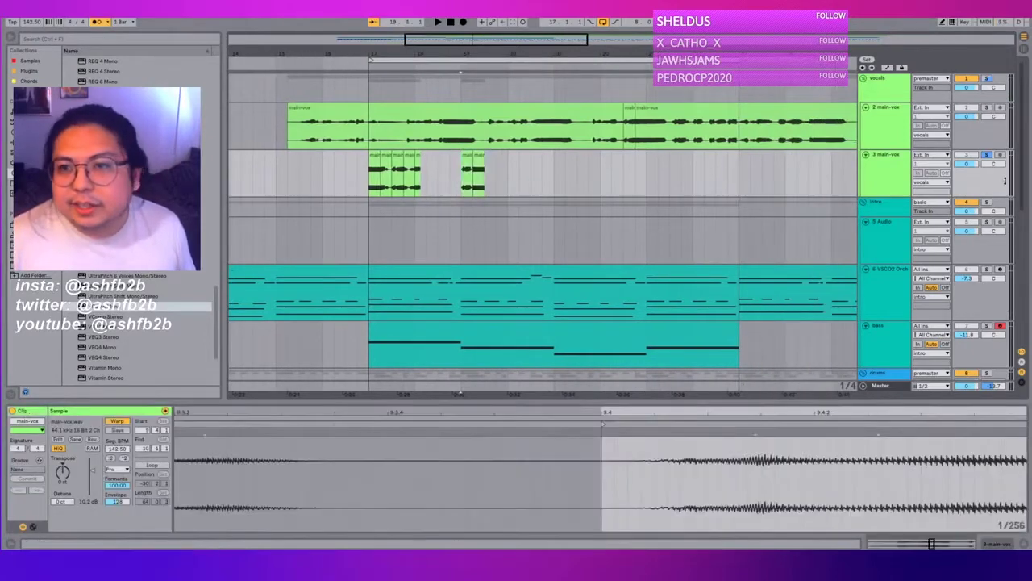
{"action": "key", "text": "space"}
{"action": "key", "text": "space"}
{"action": "key", "text": "space"}
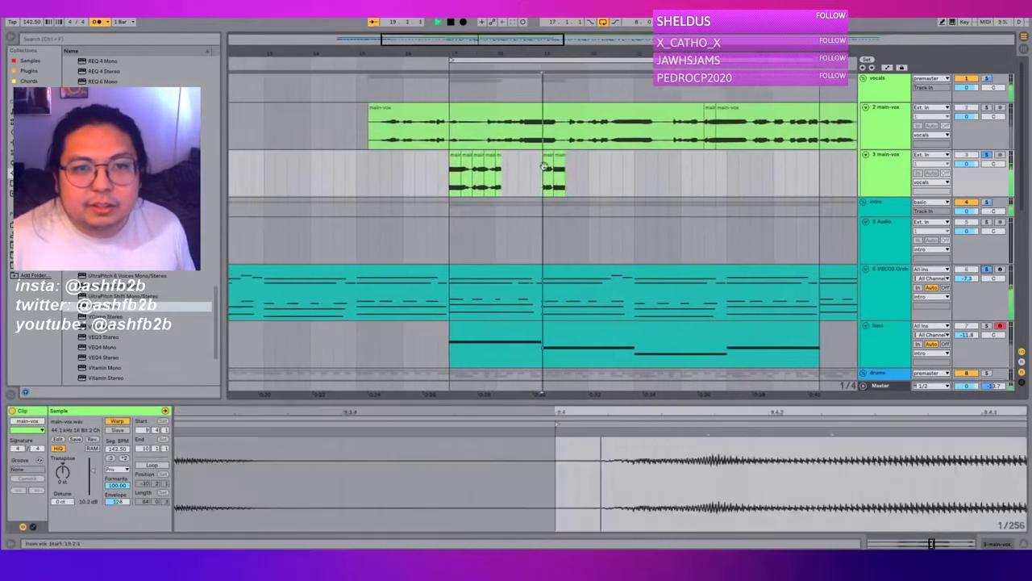
{"action": "key", "text": "space"}
{"action": "key", "text": "space"}
{"action": "key", "text": "space"}
{"action": "scroll", "coordinate": [500, 177], "scroll_direction": "left", "scroll_amount": 2}
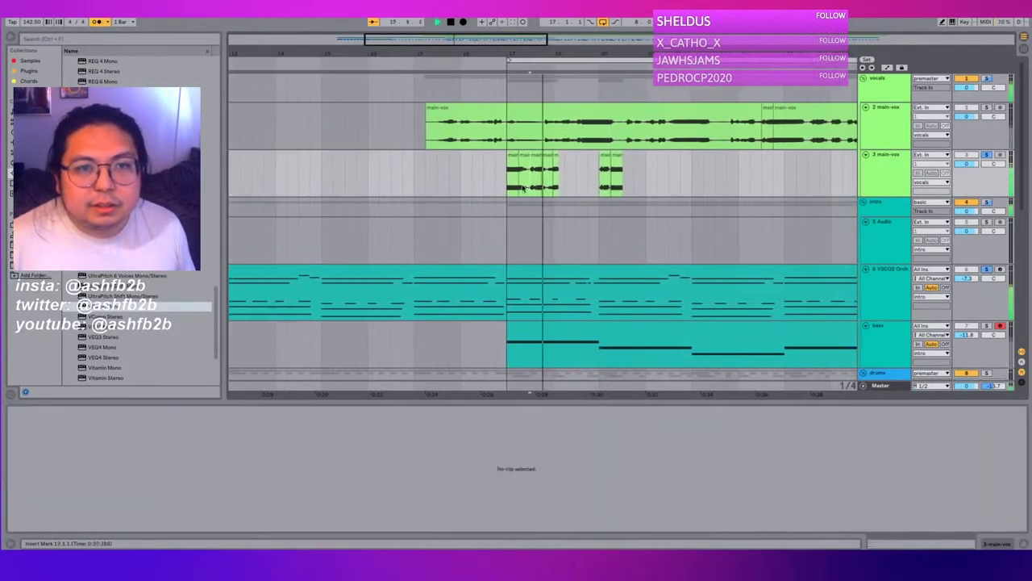
Step: Copy the slice at 17.4.1 behind the pair at 19.1.1, play it, and shift the copy to 19.4.1
{"action": "left_click", "coordinate": [548, 161]}
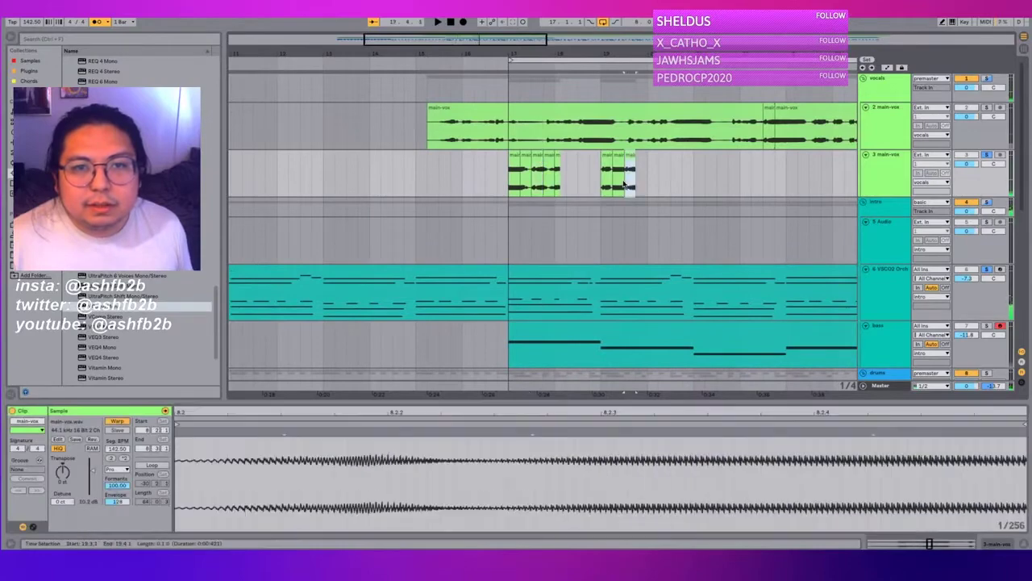
{"action": "left_click", "coordinate": [599, 184]}
{"action": "key", "text": "space"}
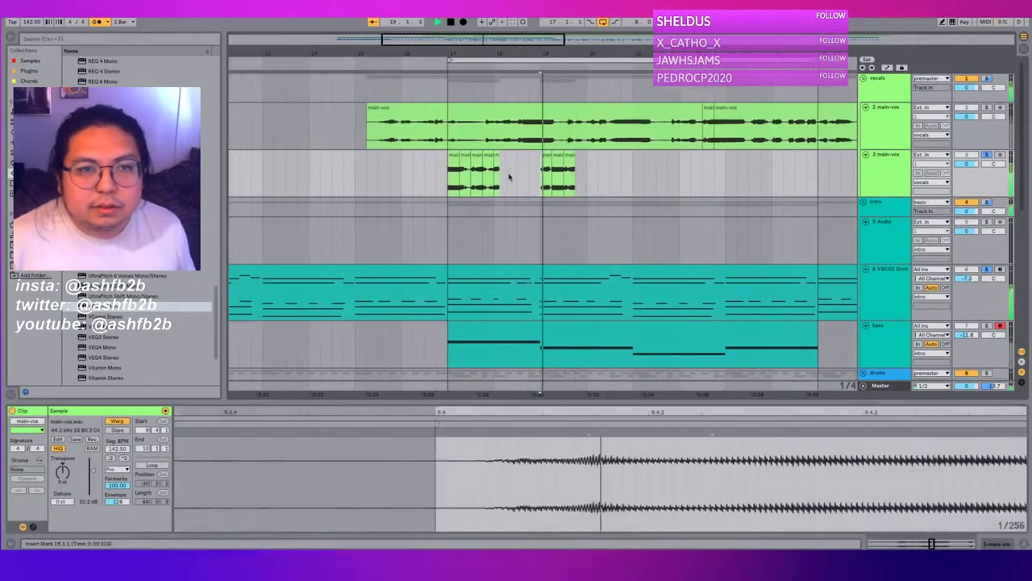
{"action": "key", "text": "space"}
{"action": "left_click", "coordinate": [567, 175]}
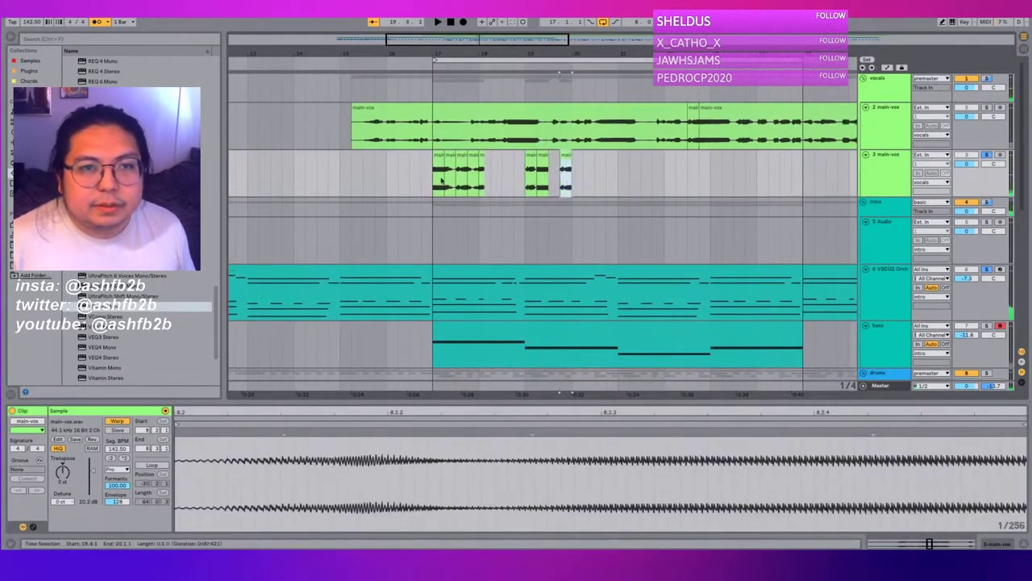
Step: Play the first slices of the 3 main-vox track from 17.1.1 and 17.3.1
{"action": "left_click", "coordinate": [442, 181]}
{"action": "scroll", "coordinate": [500, 181], "scroll_direction": "left", "scroll_amount": 3}
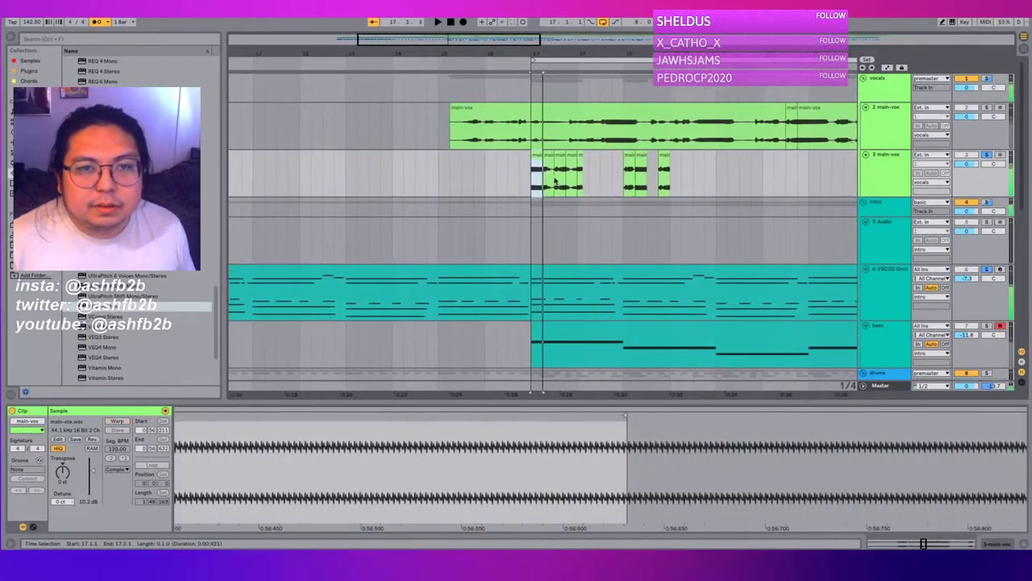
{"action": "left_click", "coordinate": [555, 181]}
{"action": "scroll", "coordinate": [606, 139], "scroll_direction": "right", "scroll_amount": 2}
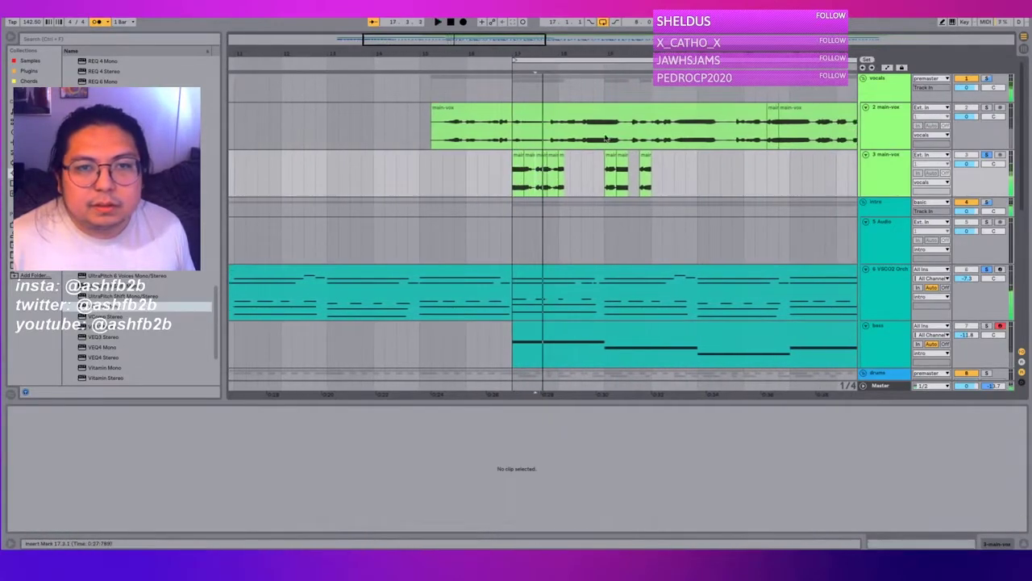
Step: Solo only the 2 main-vox track and play the original vocal around 32.2.1
{"action": "left_click", "coordinate": [606, 139]}
{"action": "scroll", "coordinate": [678, 129], "scroll_direction": "right", "scroll_amount": 10}
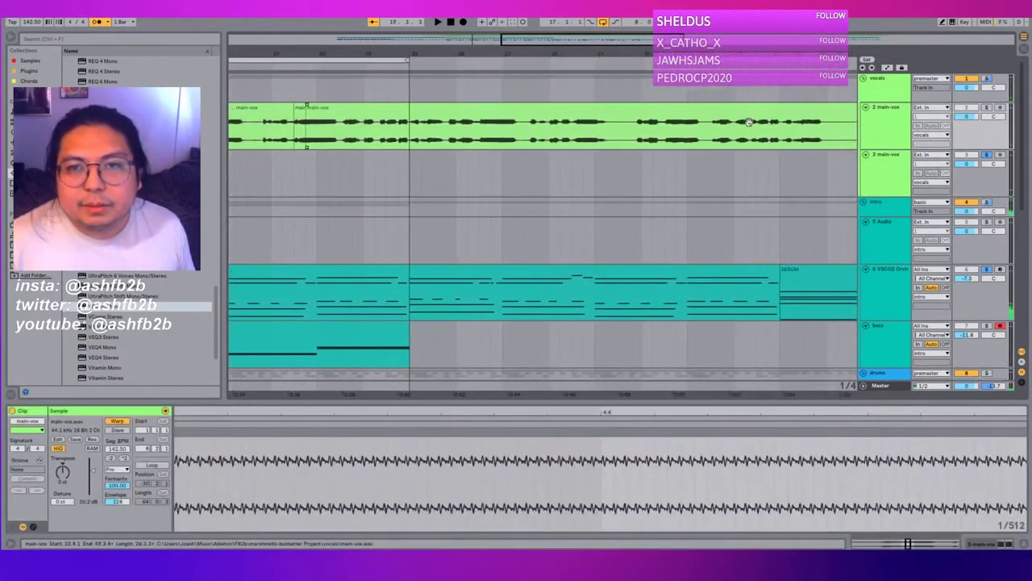
{"action": "scroll", "coordinate": [709, 133], "scroll_direction": "right", "scroll_amount": 4}
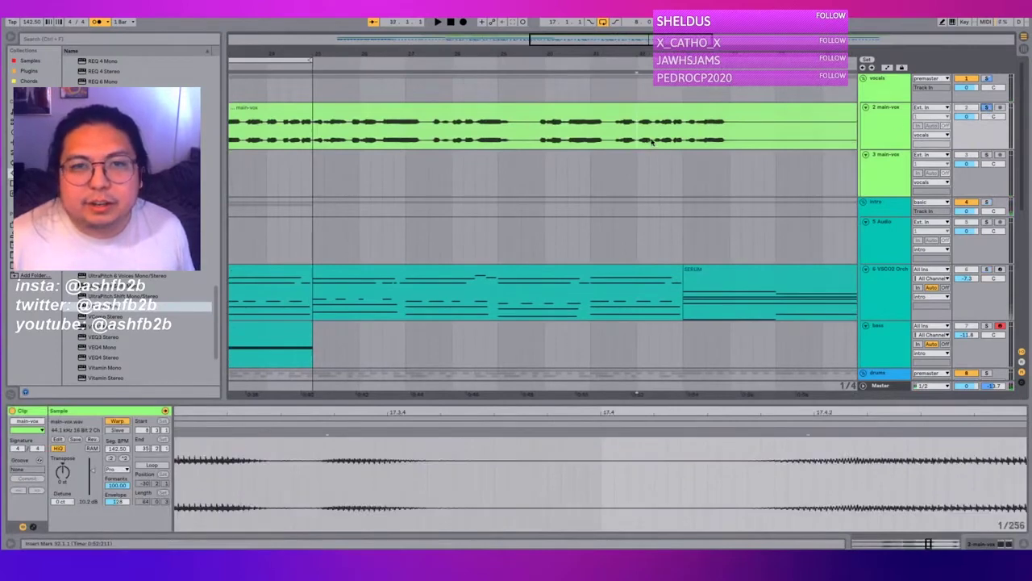
{"action": "scroll", "coordinate": [642, 141], "scroll_direction": "right", "scroll_amount": 4}
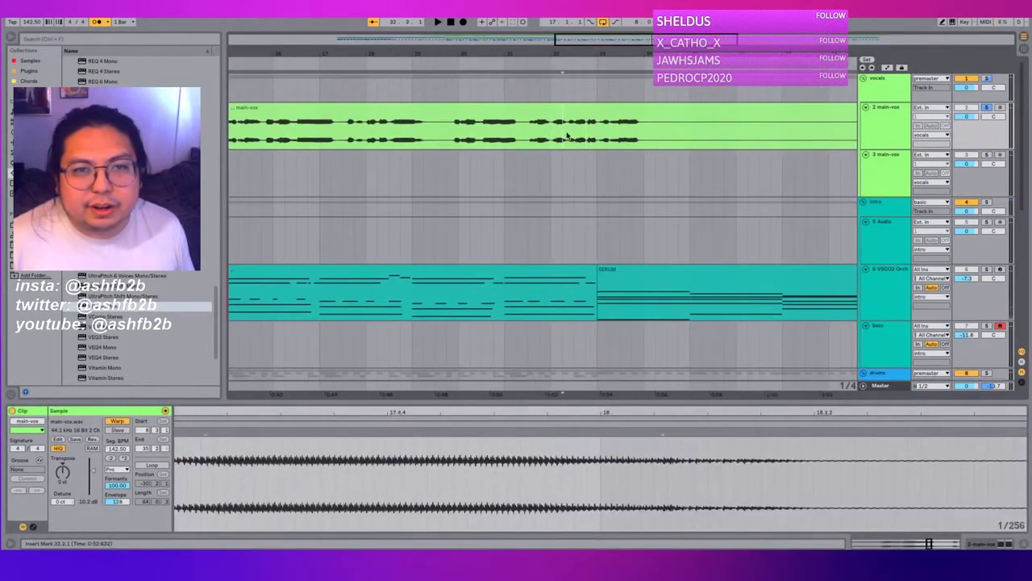
{"action": "key", "text": "space"}
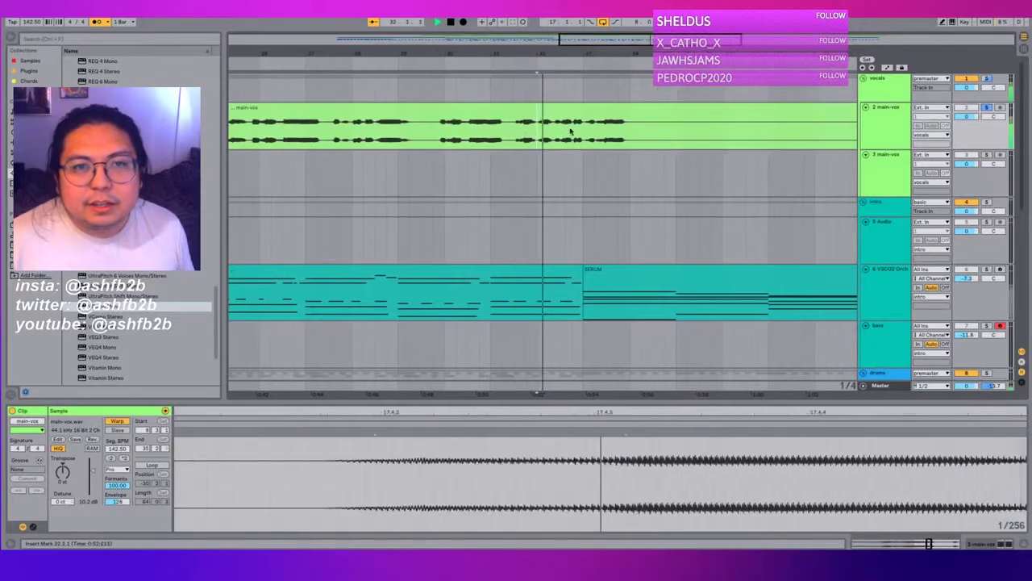
Step: Play the short vocal sounds on the 2 main-vox track repeatedly around 28.3.1 and 28.4.1
{"action": "scroll", "coordinate": [486, 131], "scroll_direction": "left", "scroll_amount": 3}
{"action": "scroll", "coordinate": [485, 131], "scroll_direction": "left", "scroll_amount": 2}
{"action": "left_click", "coordinate": [477, 137]}
{"action": "key", "text": "space"}
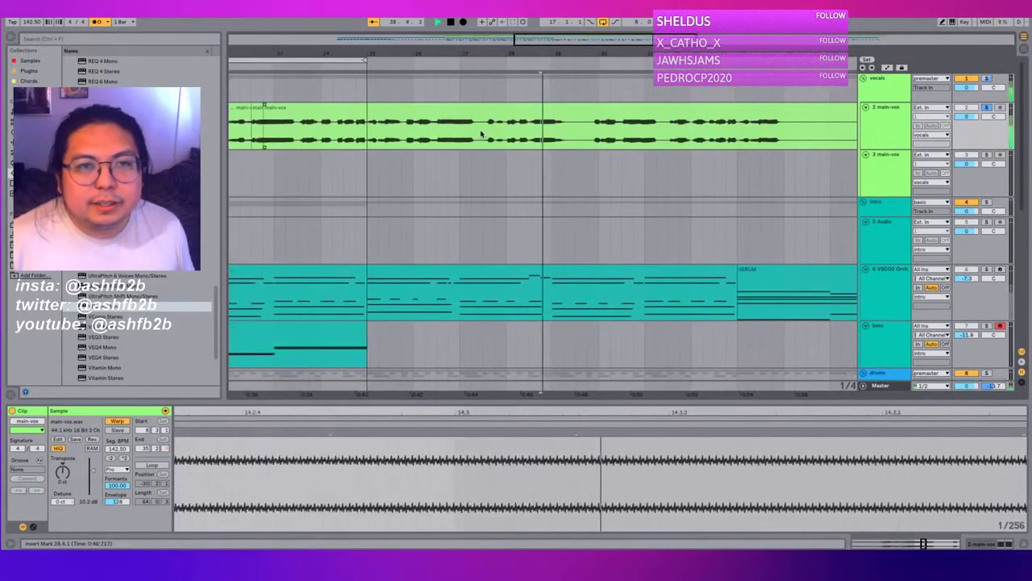
{"action": "key", "text": "space"}
{"action": "key", "text": "space"}
{"action": "left_click", "coordinate": [521, 139]}
{"action": "key", "text": "space"}
{"action": "key", "text": "space"}
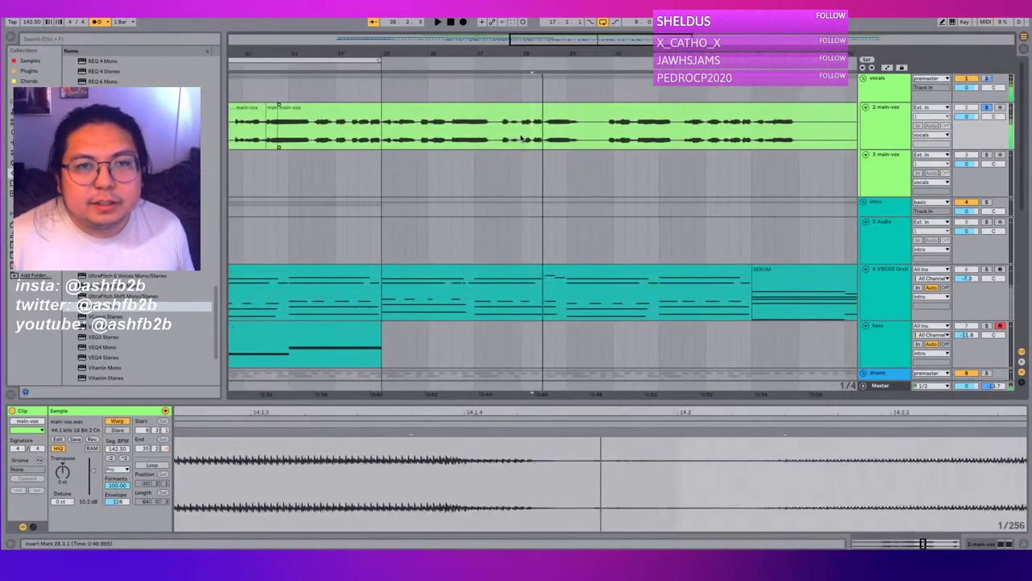
{"action": "left_click", "coordinate": [523, 140]}
{"action": "key", "text": "space"}
{"action": "key", "text": "space"}
{"action": "left_click", "coordinate": [523, 142]}
{"action": "key", "text": "space"}
{"action": "key", "text": "space"}
{"action": "key", "text": "space"}
{"action": "key", "text": "space"}
{"action": "key", "text": "space"}
{"action": "key", "text": "space"}
{"action": "key", "text": "space"}
{"action": "key", "text": "space"}
{"action": "left_click", "coordinate": [519, 141]}
{"action": "key", "text": "space"}
{"action": "key", "text": "space"}
Step: Play the 2 main-vox vocal from 26.1.1 and 24.1.1, plus the isolated late phrase near 46.1.1
{"action": "left_click", "coordinate": [465, 142]}
{"action": "key", "text": "space"}
{"action": "key", "text": "space"}
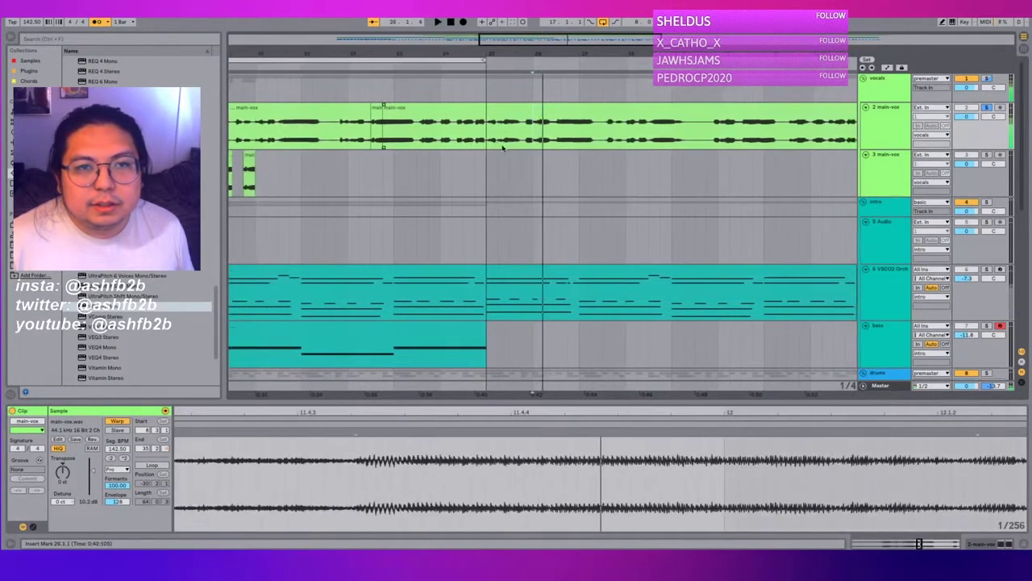
{"action": "scroll", "coordinate": [542, 136], "scroll_direction": "left", "scroll_amount": 3}
{"action": "left_click", "coordinate": [549, 138]}
{"action": "key", "text": "space"}
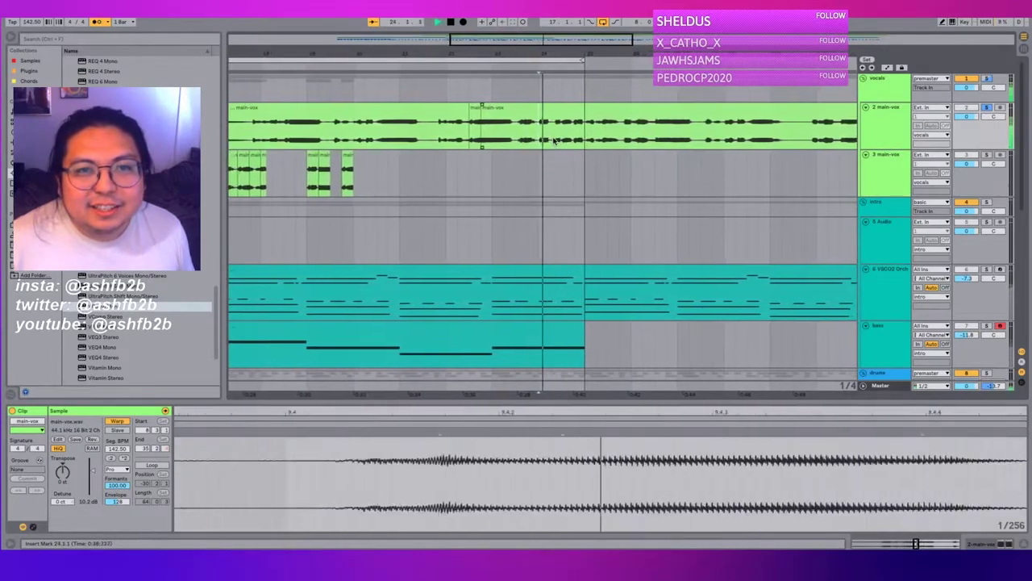
{"action": "key", "text": "space"}
{"action": "key", "text": "space"}
{"action": "key", "text": "space"}
{"action": "key", "text": "space"}
{"action": "key", "text": "space"}
{"action": "left_click", "coordinate": [549, 142]}
{"action": "key", "text": "space"}
{"action": "key", "text": "space"}
{"action": "scroll", "coordinate": [593, 116], "scroll_direction": "down", "scroll_amount": 5}
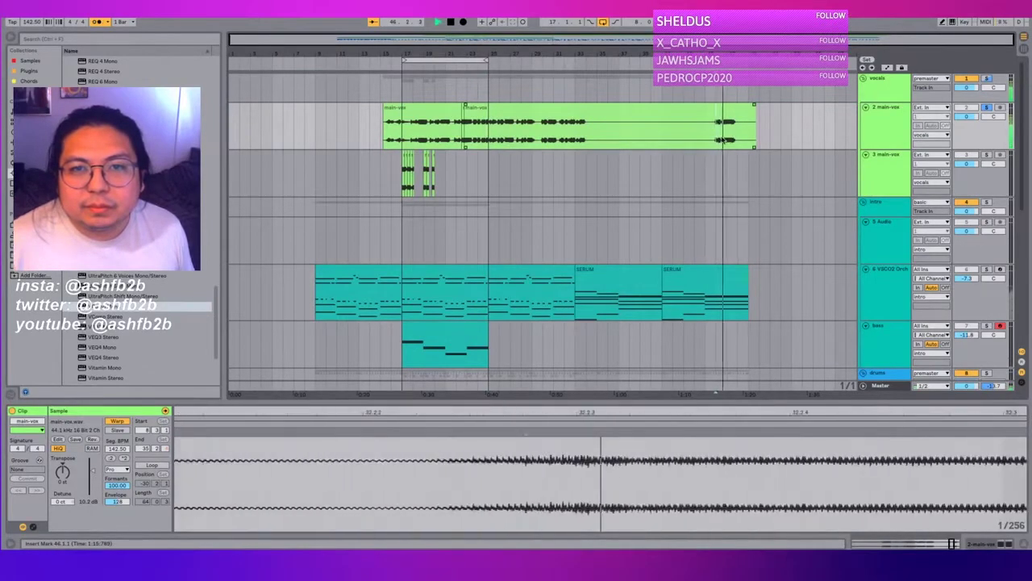
{"action": "key", "text": "space"}
Step: Play the opening words of the 2 main-vox clip in bars 15 and 16
{"action": "left_click_drag", "start_coordinate": [393, 47], "coordinate": [391, 121]}
{"action": "left_click", "coordinate": [359, 133]}
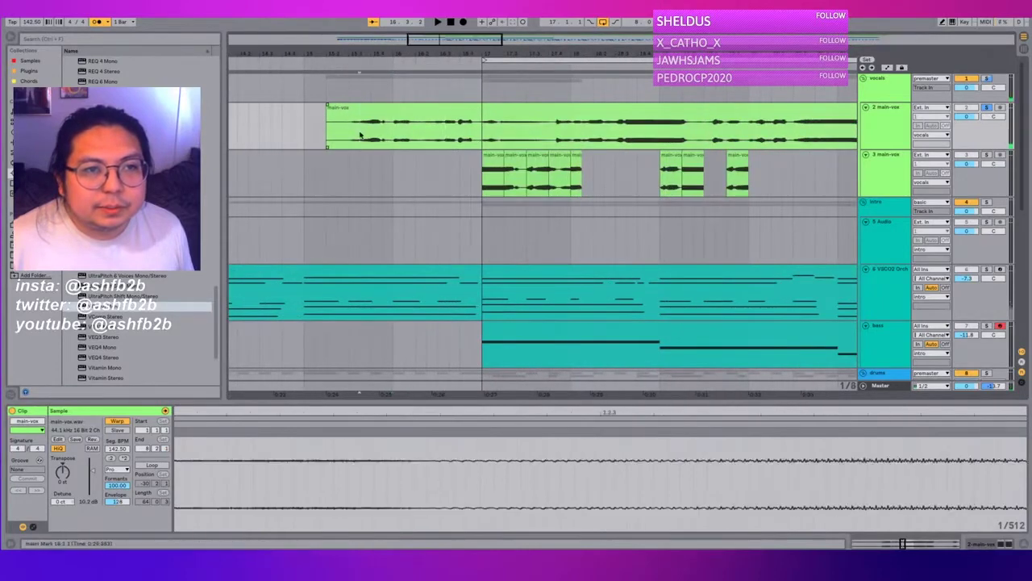
{"action": "key", "text": "space"}
{"action": "key", "text": "space"}
{"action": "key", "text": "space"}
{"action": "key", "text": "space"}
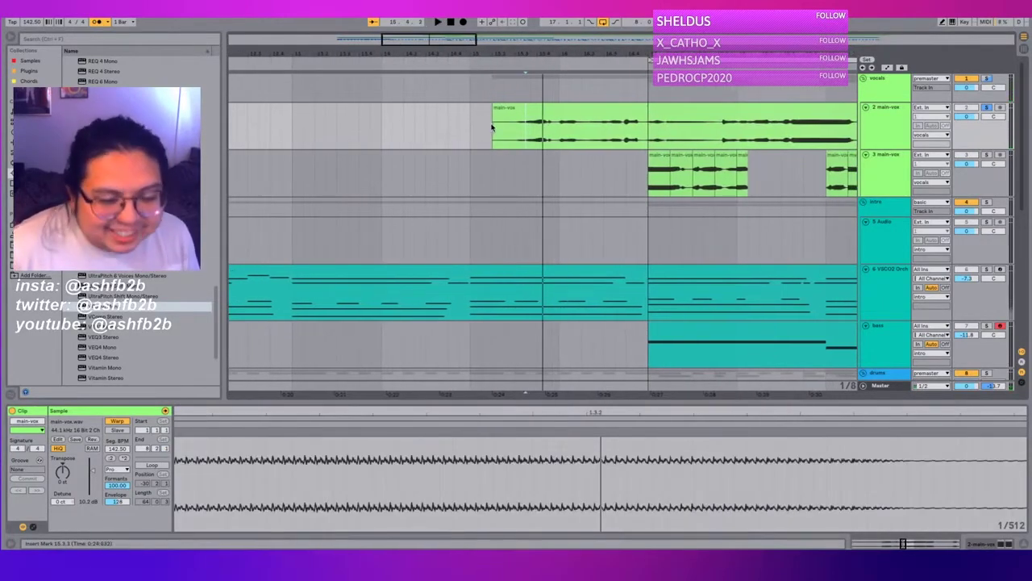
{"action": "left_click", "coordinate": [583, 138]}
{"action": "key", "text": "space"}
{"action": "key", "text": "space"}
Step: Copy the one-beat vocal slice at 16.3.3 to the 3 main-vox track at 18.1.3, right behind the half-beat slice
{"action": "left_click", "coordinate": [528, 142], "text": "shift"}
{"action": "left_click", "coordinate": [541, 140]}
{"action": "key", "text": "space"}
{"action": "key", "text": "space"}
{"action": "left_click", "coordinate": [546, 137], "text": "shift"}
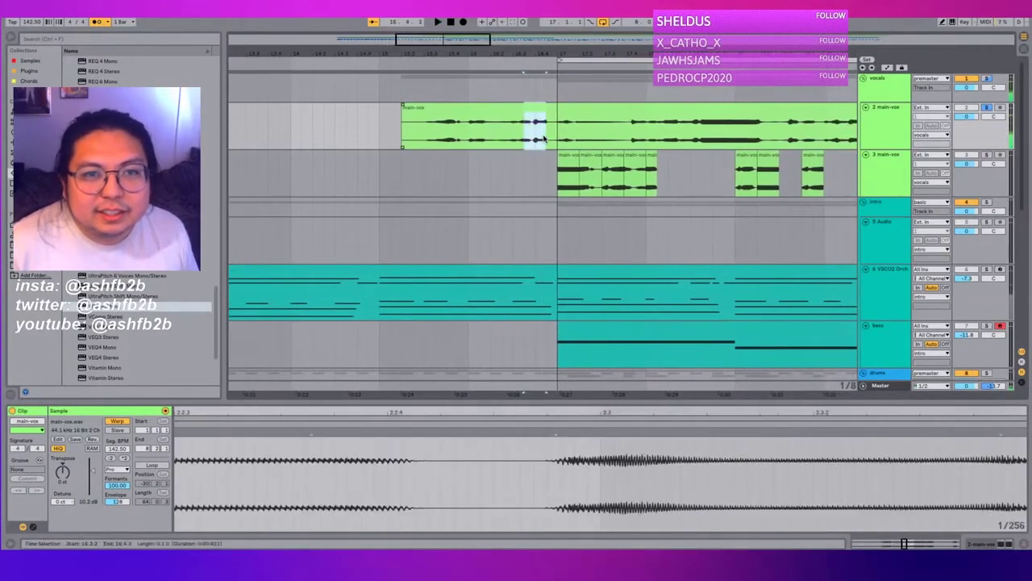
{"action": "left_click", "coordinate": [659, 185]}
{"action": "key", "text": "ctrl+v"}
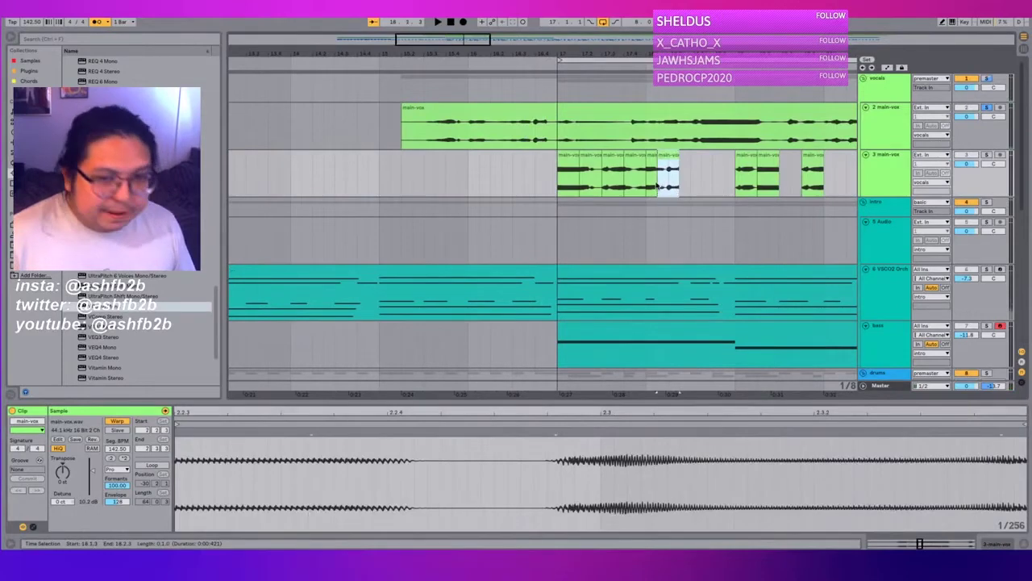
{"action": "scroll", "coordinate": [625, 186], "scroll_direction": "right", "scroll_amount": 4}
{"action": "scroll", "coordinate": [533, 178], "scroll_direction": "right", "scroll_amount": 1}
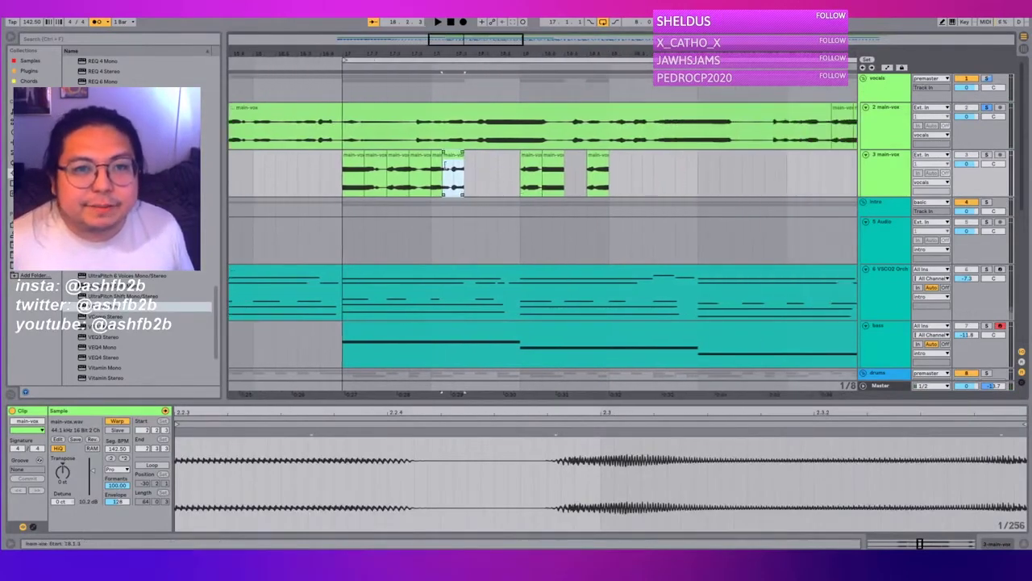
Step: Solo the 3 main-vox track and play the vocal slices repeatedly from 19.1.1
{"action": "left_click", "coordinate": [525, 177]}
{"action": "key", "text": "space"}
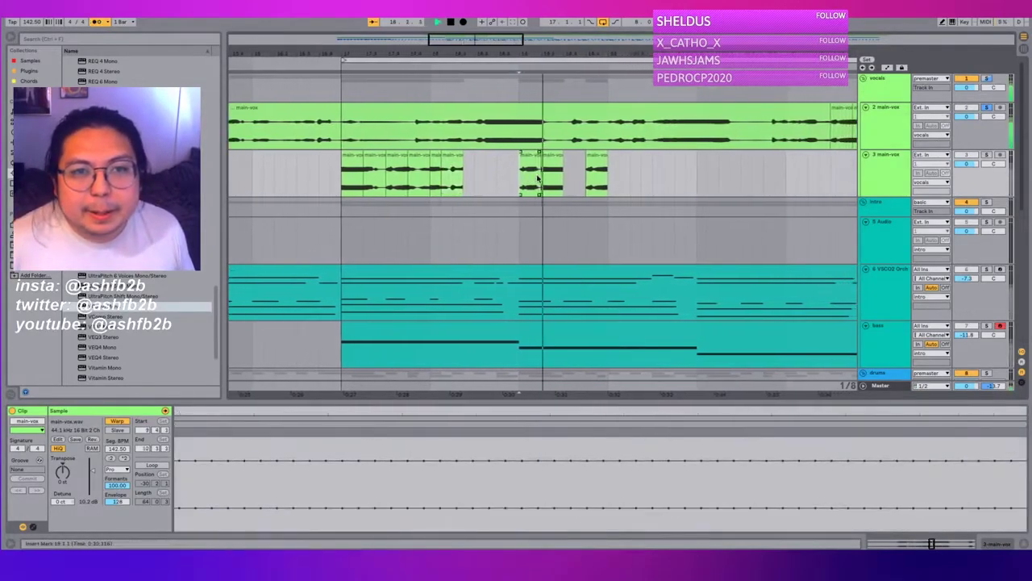
{"action": "key", "text": "space"}
{"action": "key", "text": "space"}
{"action": "key", "text": "space"}
{"action": "left_click", "coordinate": [977, 154]}
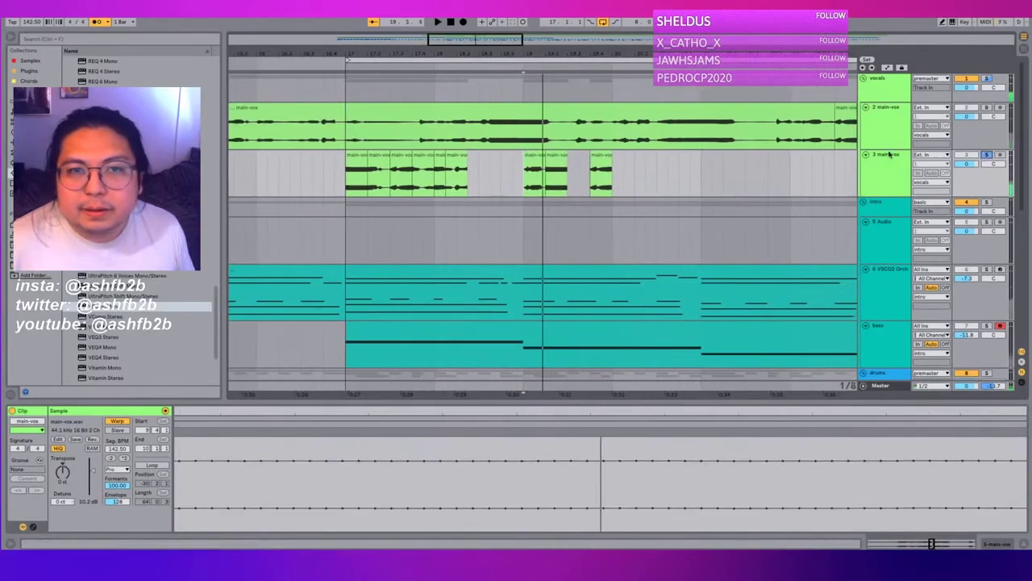
{"action": "left_click", "coordinate": [525, 142]}
{"action": "key", "text": "space"}
{"action": "key", "text": "space"}
{"action": "key", "text": "space"}
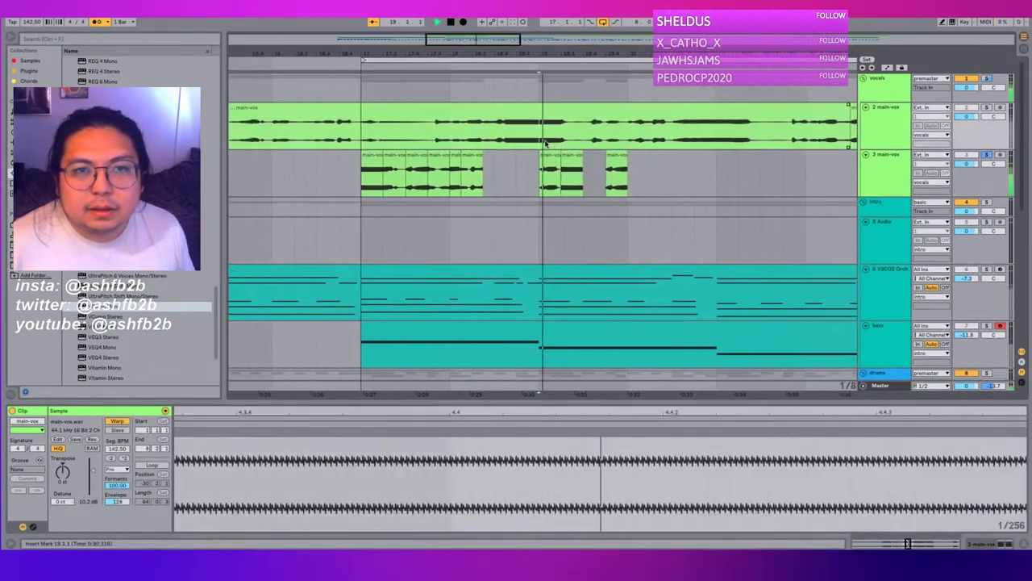
{"action": "key", "text": "space"}
Step: Rearrange the one-beat slices so the sustained one starts at 19.1.1 and the others start at 19.4.1, 20.3.1 and 21.1.1
{"action": "left_click", "coordinate": [529, 165]}
{"action": "left_click", "coordinate": [510, 167]}
{"action": "mouse_move", "coordinate": [510, 167]}
{"action": "left_mouse_down"}
{"action": "mouse_move", "coordinate": [687, 167]}
{"action": "mouse_move", "coordinate": [507, 173]}
{"action": "left_mouse_up"}
{"action": "left_click_drag", "start_coordinate": [572, 158], "coordinate": [528, 172]}
{"action": "left_click_drag", "start_coordinate": [431, 159], "coordinate": [614, 172]}
{"action": "left_click", "coordinate": [498, 182]}
{"action": "key", "text": "space"}
{"action": "key", "text": "space"}
{"action": "left_click_drag", "start_coordinate": [528, 162], "coordinate": [551, 173]}
{"action": "left_click", "coordinate": [485, 170]}
{"action": "key", "text": "space"}
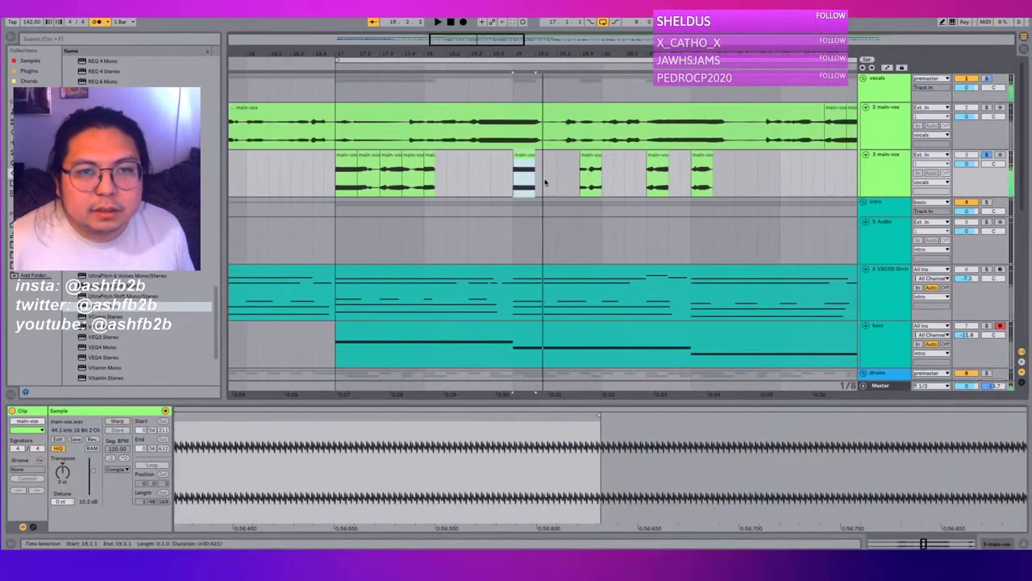
Step: Duplicate the sustained slice at 19.1.1 to 19.2.3, extend the copy to 19.4.1, and play from 19.1.1
{"action": "key", "text": "ctrl+d"}
{"action": "left_click_drag", "start_coordinate": [544, 166], "coordinate": [588, 168]}
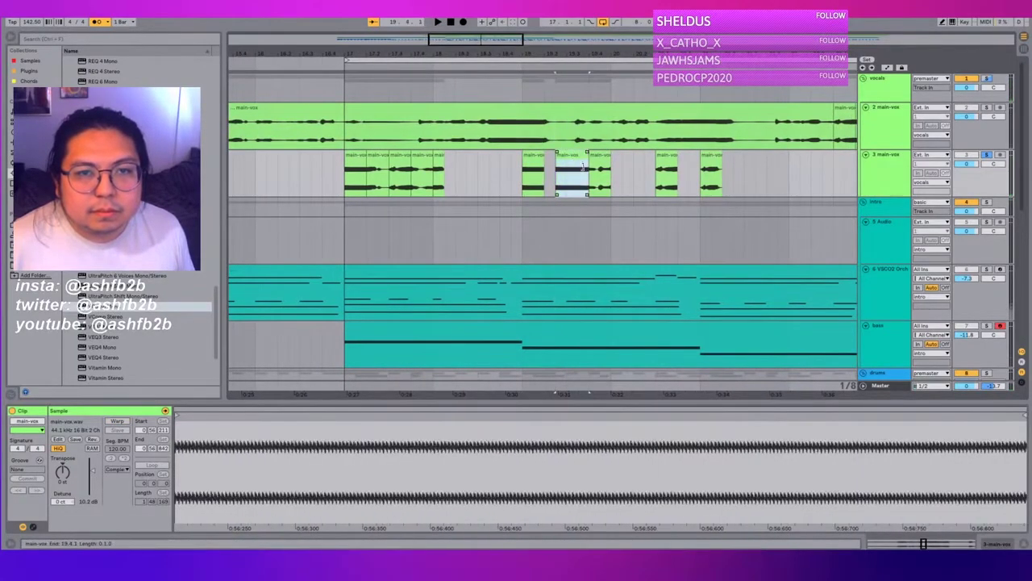
{"action": "left_click", "coordinate": [524, 179]}
{"action": "key", "text": "space"}
{"action": "key", "text": "space"}
Step: Turn on warping for the slice at 19.2.3 with tempo Slave mode, and play it from 19.1.1
{"action": "left_click", "coordinate": [534, 167]}
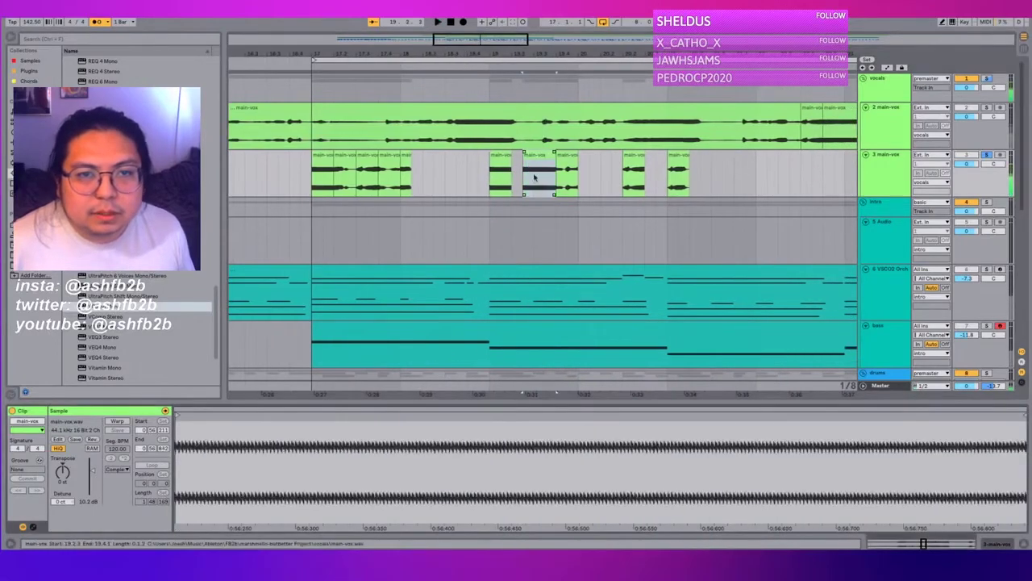
{"action": "left_click", "coordinate": [117, 421]}
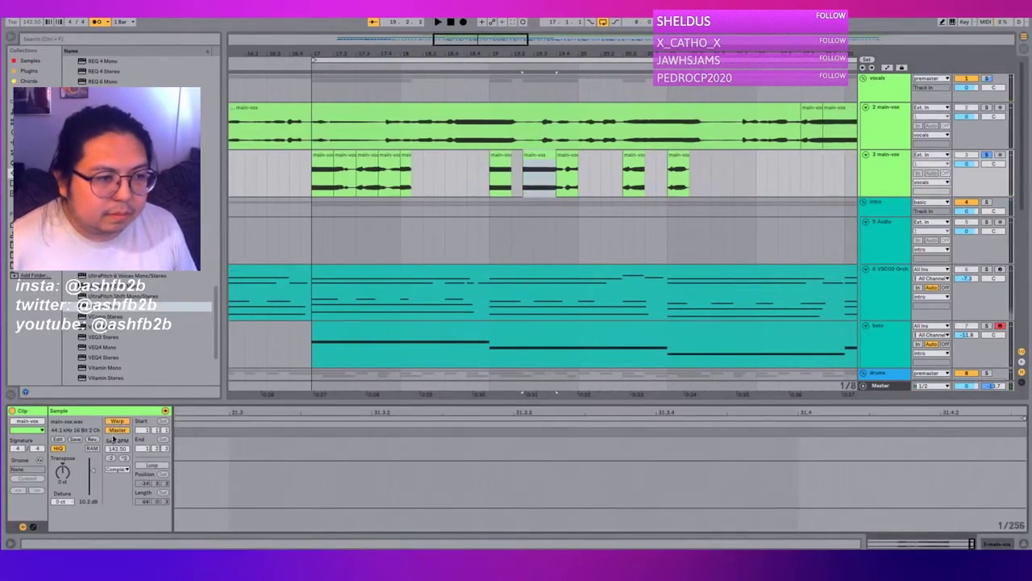
{"action": "left_click", "coordinate": [118, 425]}
{"action": "left_click", "coordinate": [120, 424]}
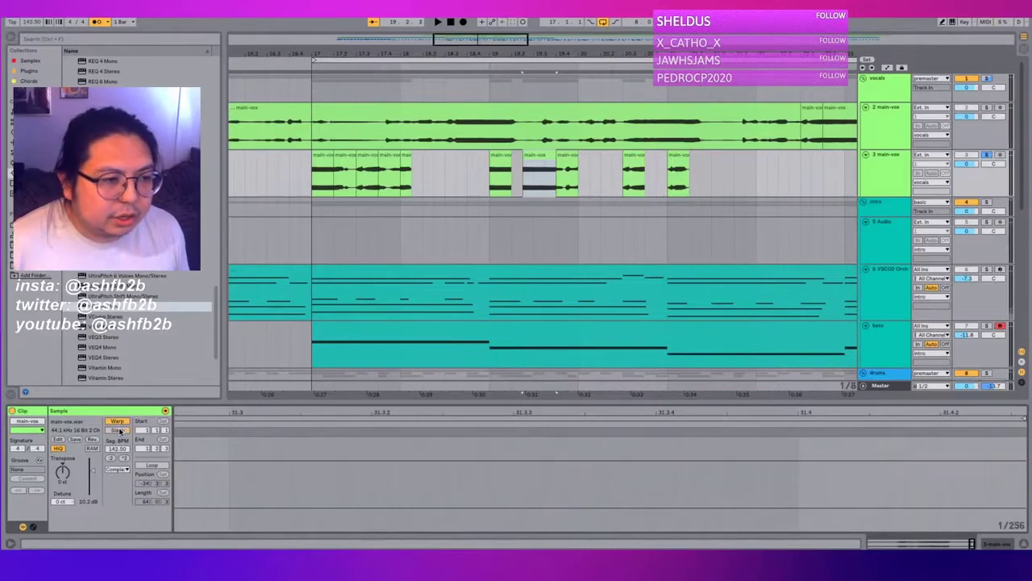
{"action": "left_click", "coordinate": [490, 171]}
{"action": "key", "text": "space"}
Step: Set the slice at 19.2.3 to Complex Pro warping with transpose -4 st and formants 0.00 while playing it back
{"action": "left_click", "coordinate": [552, 155]}
{"action": "key", "text": "space"}
{"action": "key", "text": "space"}
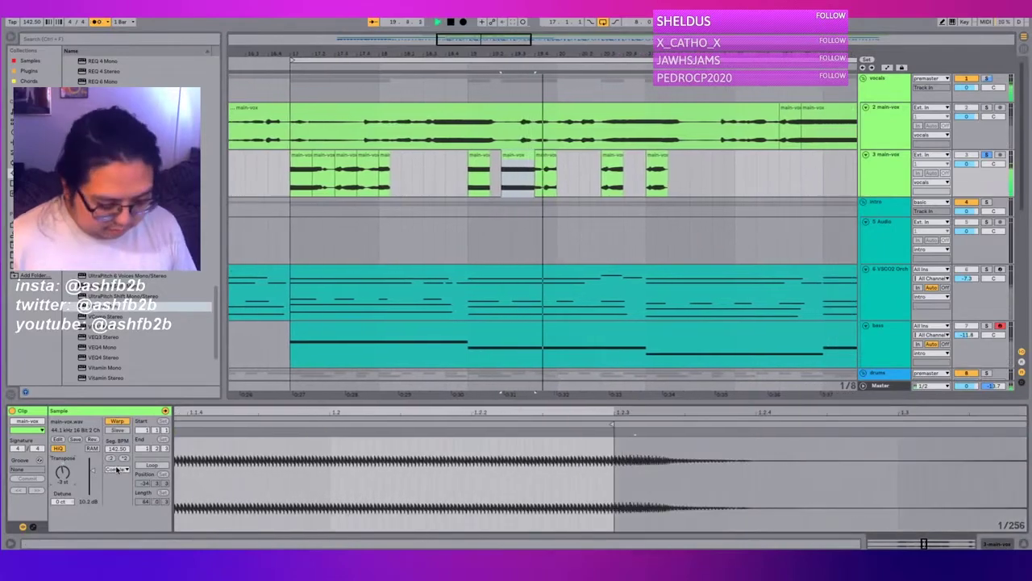
{"action": "key", "text": "space"}
{"action": "left_click", "coordinate": [121, 516]}
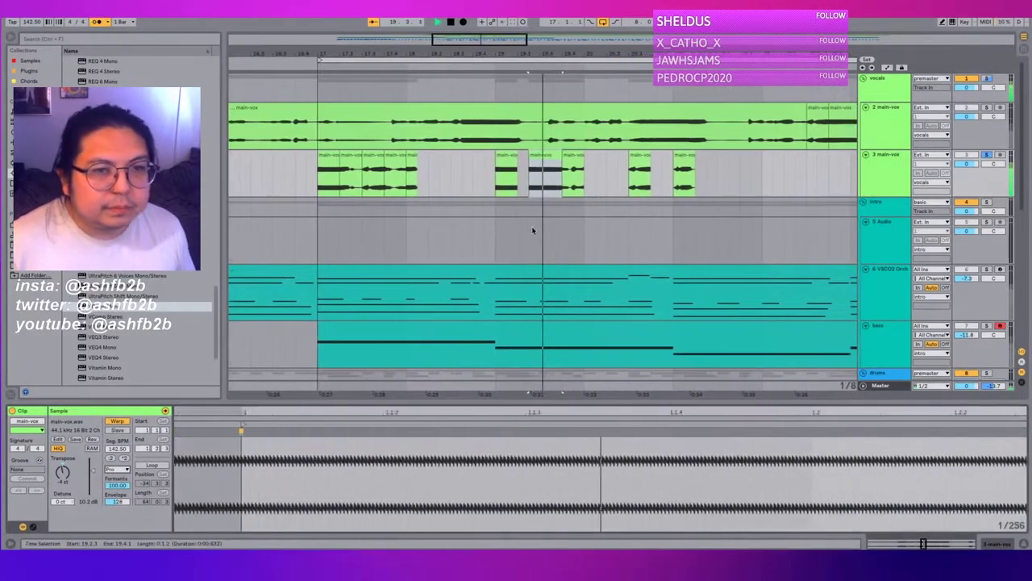
{"action": "key", "text": "space"}
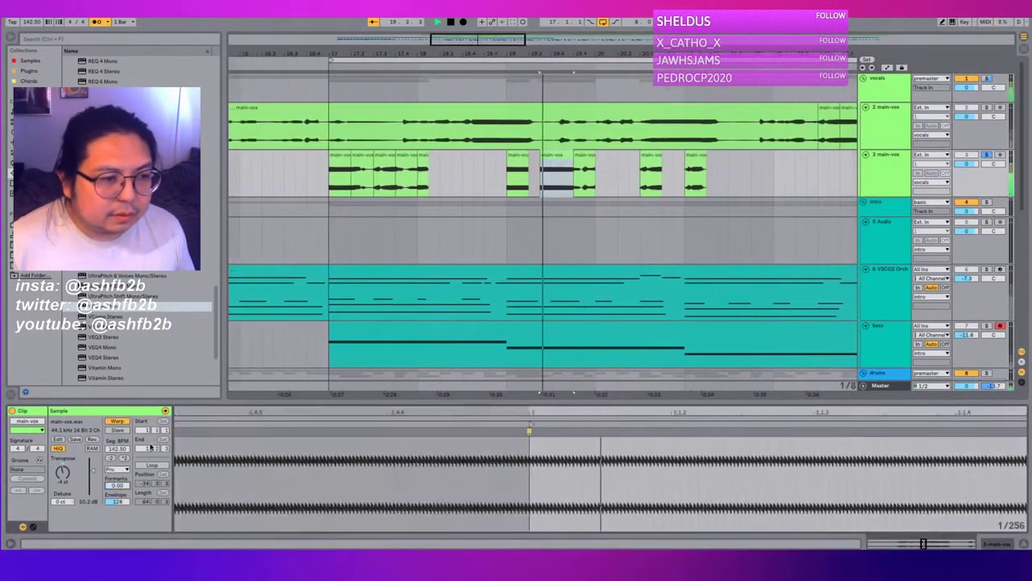
{"action": "left_click", "coordinate": [513, 167]}
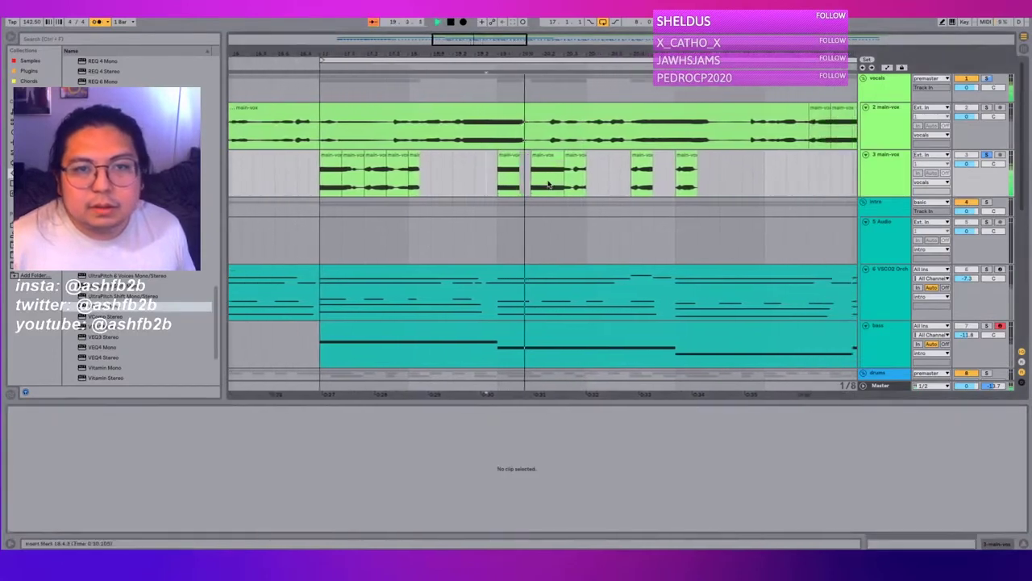
{"action": "key", "text": "space"}
Step: Duplicate the vocal slices of bar 19 on the 3 main-vox track into bar 20
{"action": "left_click", "coordinate": [476, 156]}
{"action": "left_click", "coordinate": [540, 156], "text": "shift"}
{"action": "key", "text": "ctrl+d"}
Step: Play the chopped vocal from 18.4.3 and solo the VSCO2 orchestral track alongside it
{"action": "left_click", "coordinate": [444, 187]}
{"action": "key", "text": "space"}
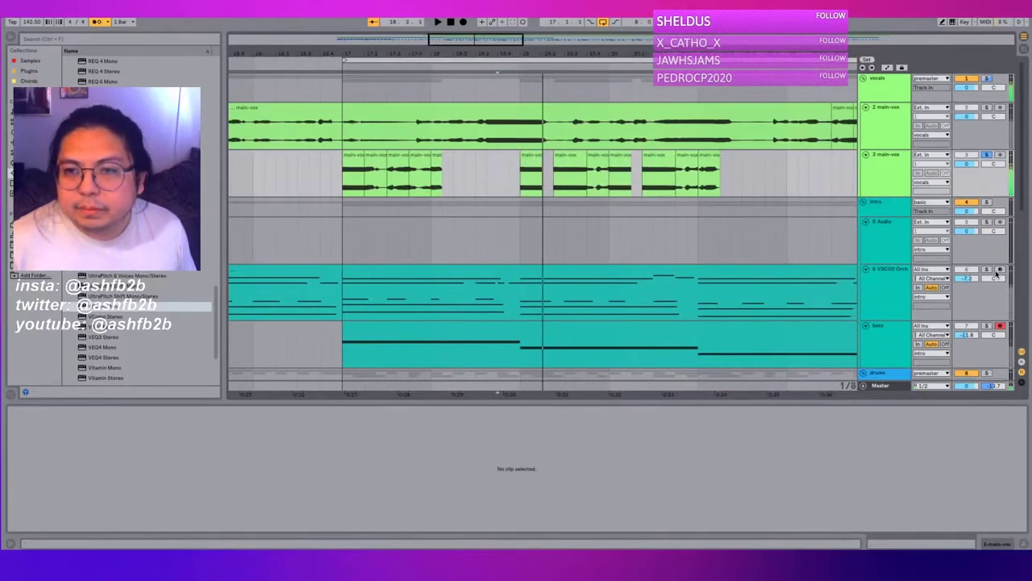
{"action": "left_click", "coordinate": [915, 246]}
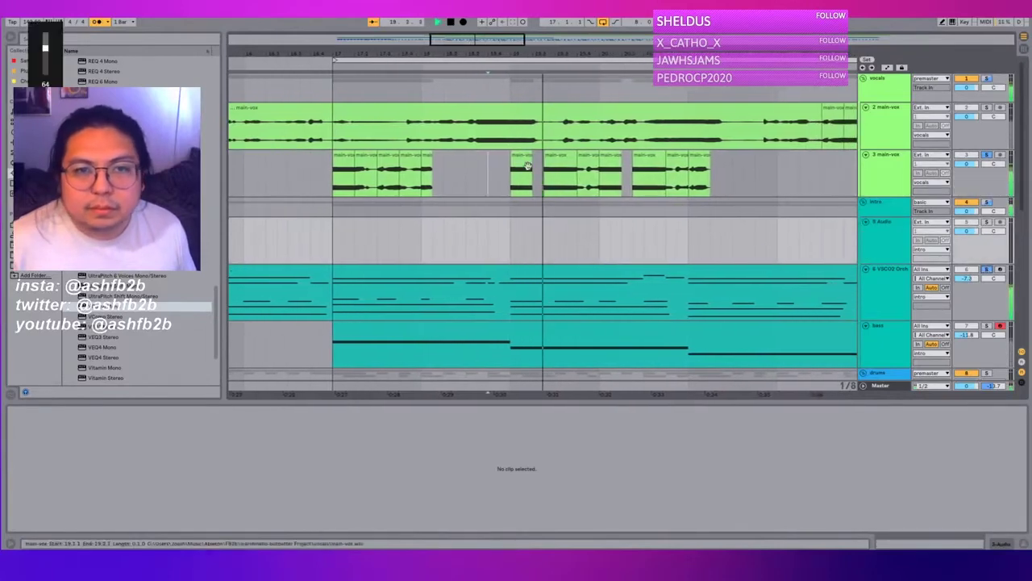
{"action": "left_click", "coordinate": [545, 163]}
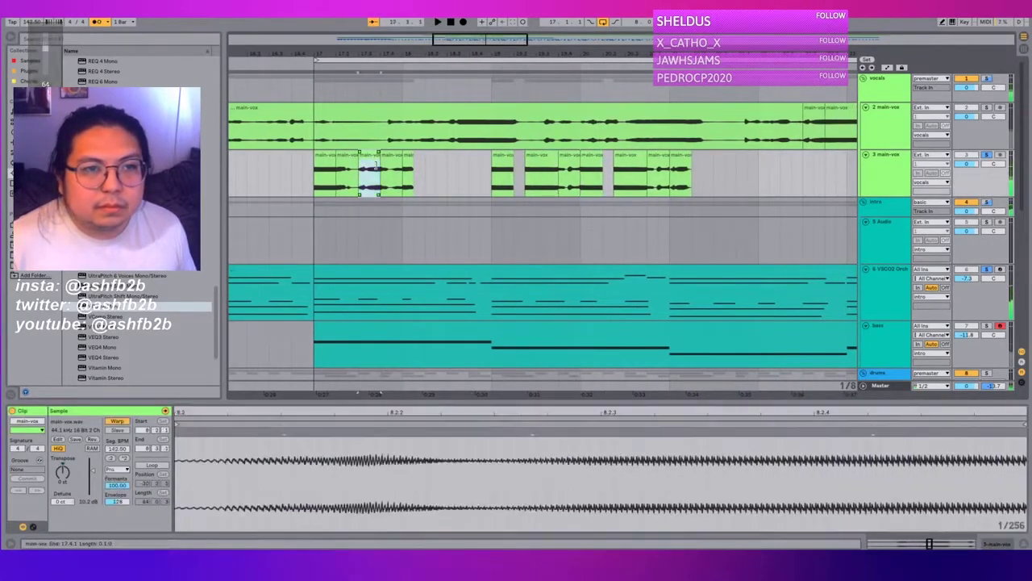
{"action": "left_click", "coordinate": [463, 180]}
{"action": "key", "text": "space"}
Step: Replace the slice at 20.4.1 with a copy of the one-beat slice at 17.2.1, and play from 18.4.3
{"action": "left_click", "coordinate": [545, 169]}
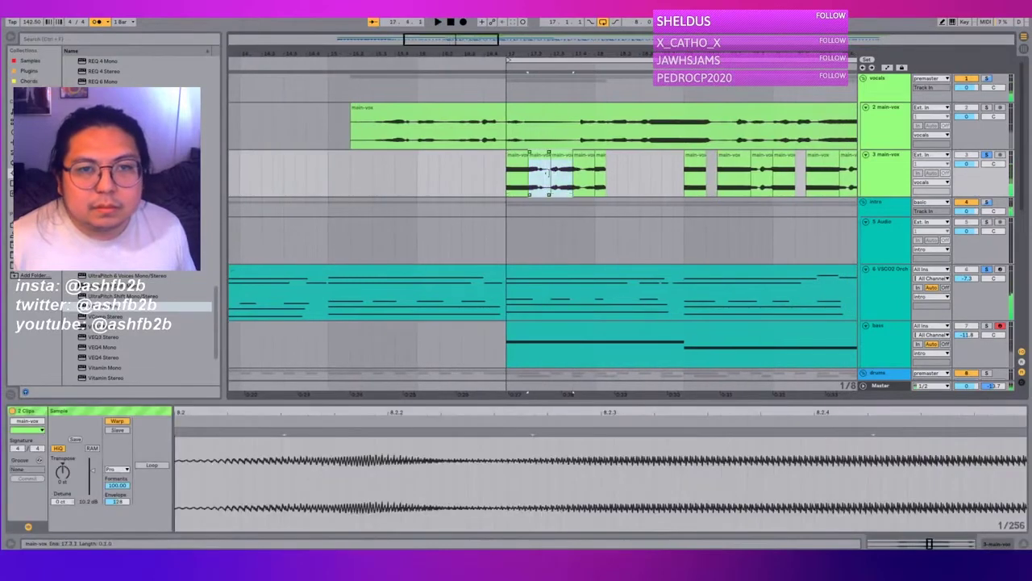
{"action": "scroll", "coordinate": [687, 168], "scroll_direction": "right", "scroll_amount": 3}
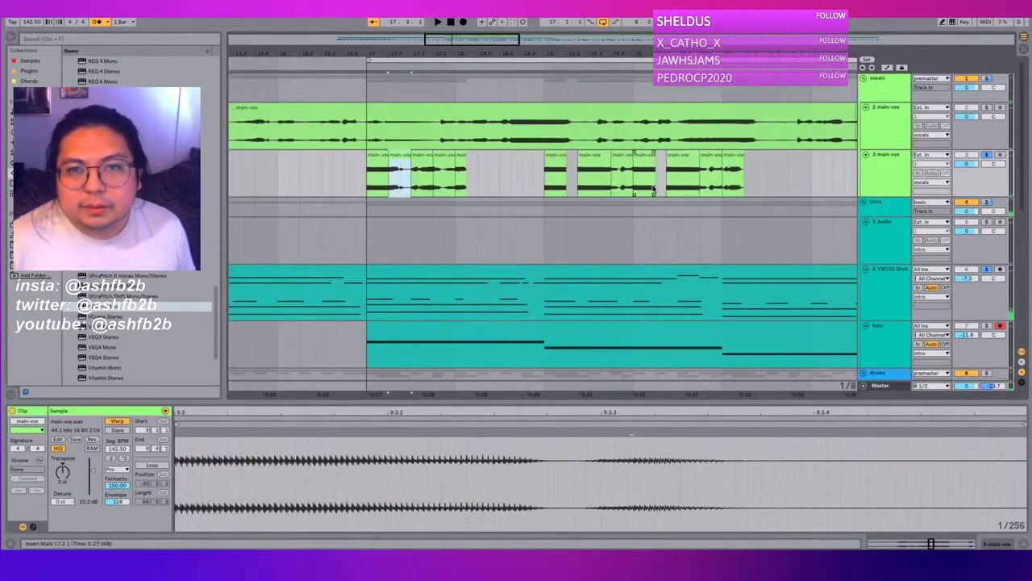
{"action": "left_click", "coordinate": [654, 188]}
{"action": "scroll", "coordinate": [645, 187], "scroll_direction": "right", "scroll_amount": 2}
{"action": "left_click", "coordinate": [601, 188]}
{"action": "left_click", "coordinate": [637, 166]}
{"action": "left_click", "coordinate": [441, 189]}
{"action": "key", "text": "space"}
{"action": "scroll", "coordinate": [502, 177], "scroll_direction": "right", "scroll_amount": 2}
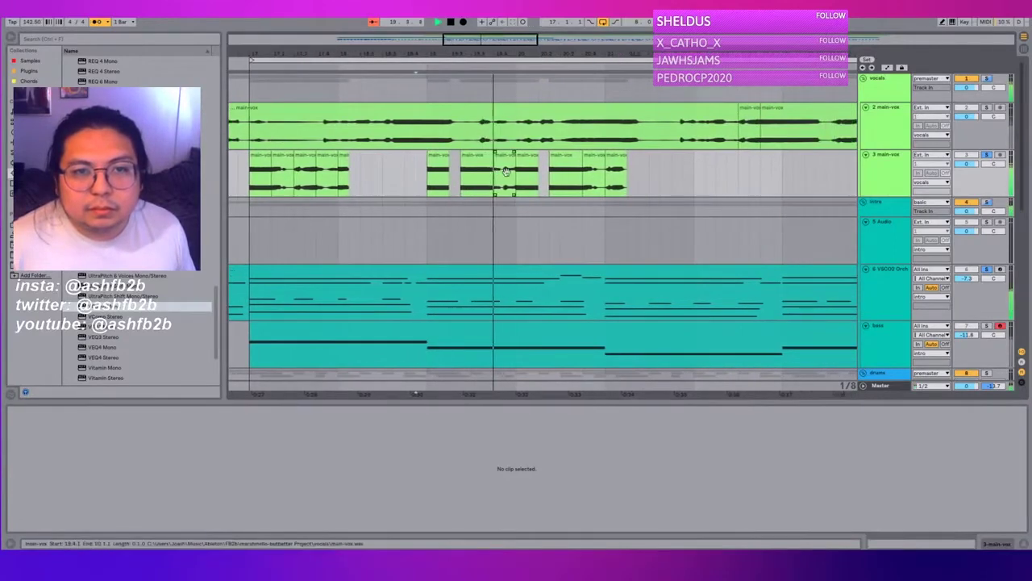
Step: Play the phrase through bar 20 and check the one-beat slice at 21.1.1
{"action": "scroll", "coordinate": [505, 171], "scroll_direction": "right", "scroll_amount": 2}
{"action": "left_click", "coordinate": [570, 167]}
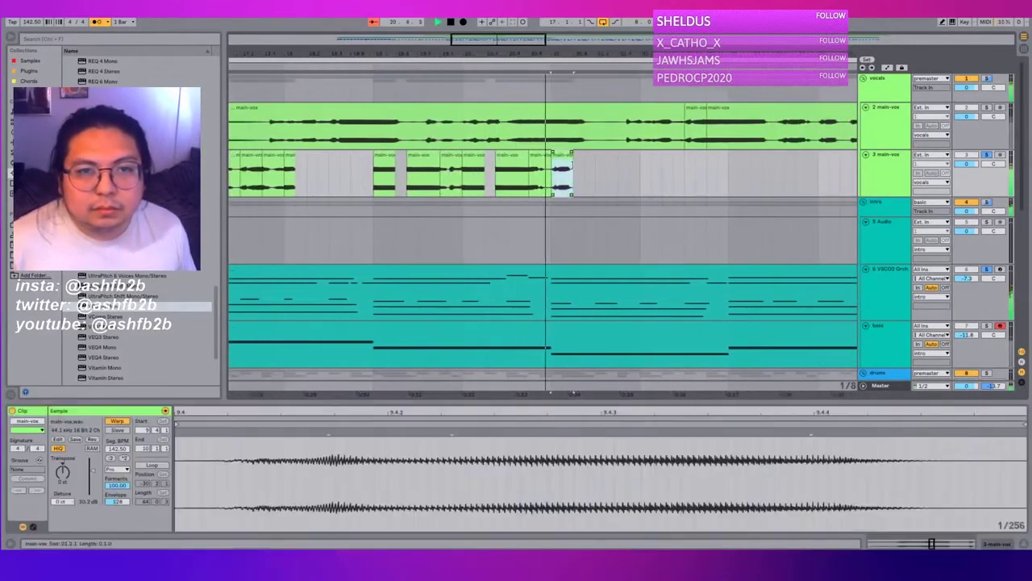
{"action": "key", "text": "space"}
{"action": "key", "text": "space"}
{"action": "key", "text": "space"}
Step: Copy the sustained one-beat slice at 19.1.1 to 21.2.1 and play from 21.1.1
{"action": "left_click", "coordinate": [357, 179]}
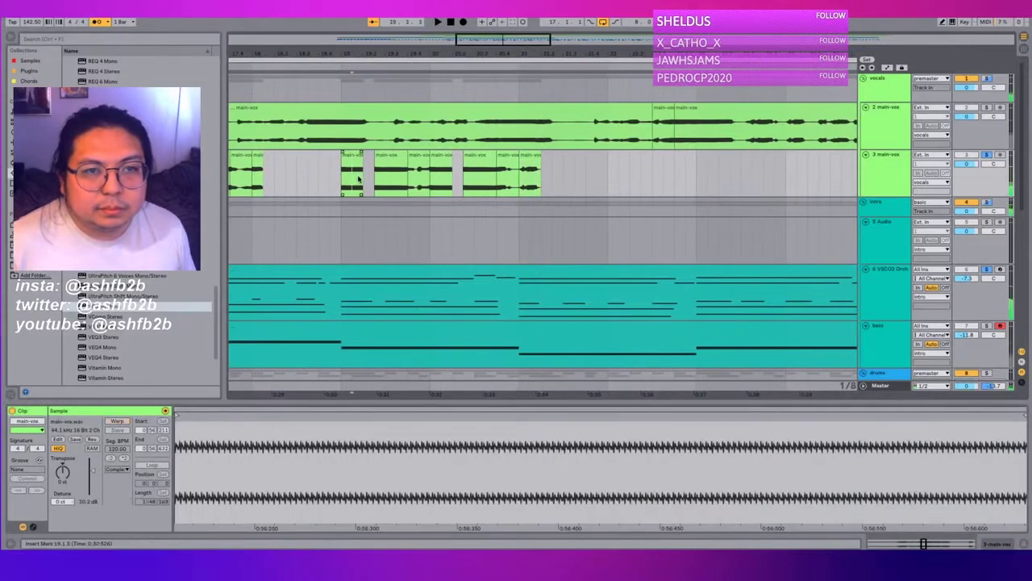
{"action": "left_click", "coordinate": [356, 156]}
{"action": "key", "text": "ctrl+c"}
{"action": "left_click", "coordinate": [542, 181]}
{"action": "key", "text": "ctrl+v"}
{"action": "left_click", "coordinate": [521, 171]}
{"action": "key", "text": "space"}
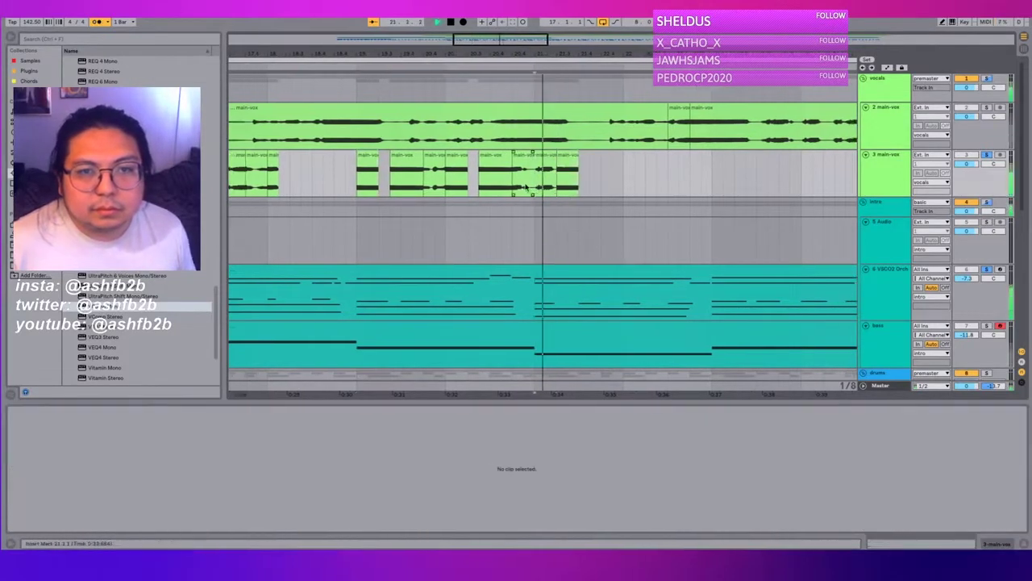
{"action": "key", "text": "space"}
Step: Paste another copy of the sustained one-beat slice at 21.3.3 and play from 21.1.1
{"action": "left_click", "coordinate": [540, 156]}
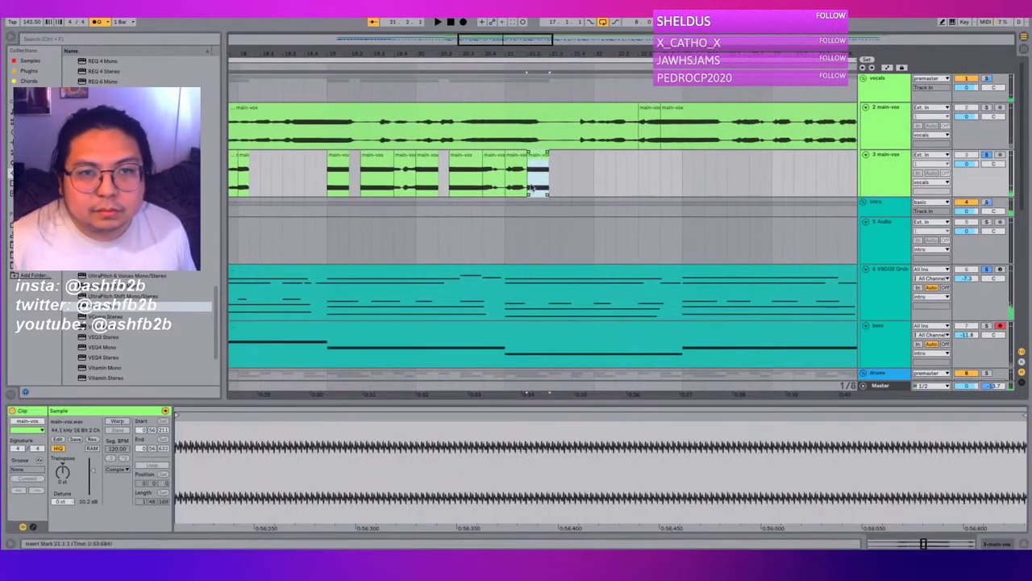
{"action": "left_click", "coordinate": [559, 182]}
{"action": "key", "text": "ctrl+v"}
{"action": "left_click", "coordinate": [510, 179]}
{"action": "key", "text": "space"}
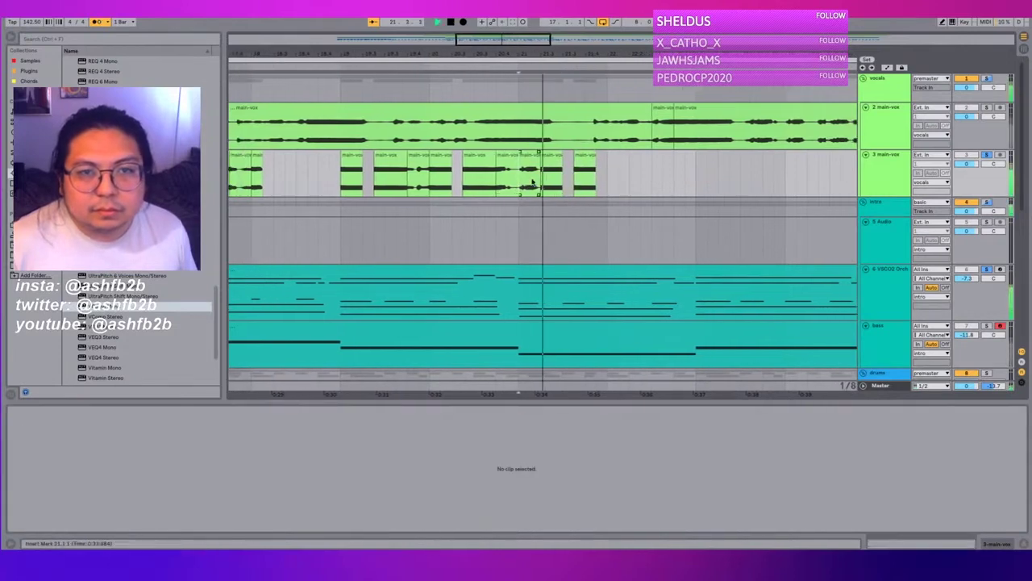
{"action": "key", "text": "space"}
Step: Move the slice at 21.3.3 to 21.3.1, shorten the one at 21.2.1 to half a beat, and play from 20.4.3
{"action": "left_click", "coordinate": [538, 174]}
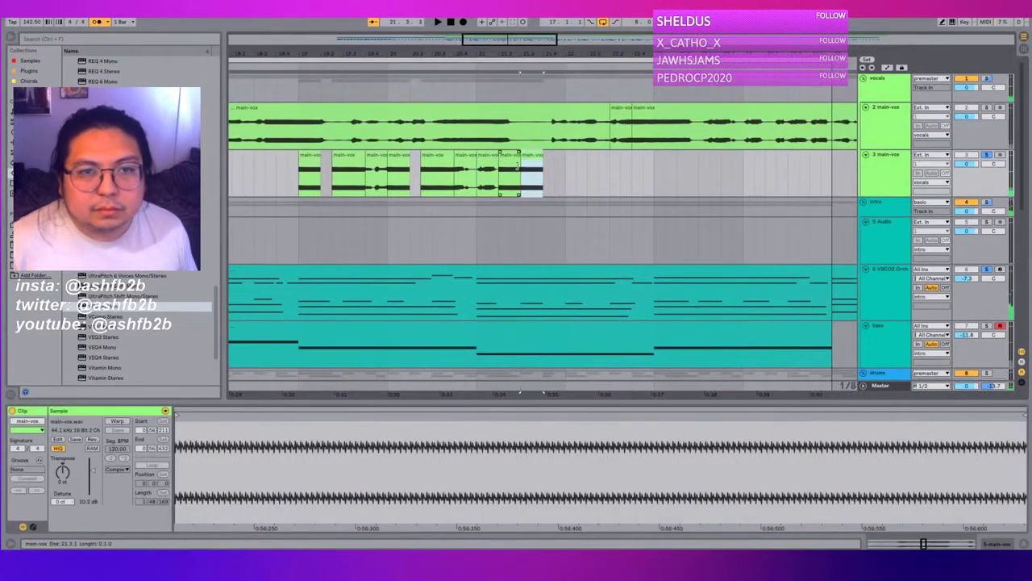
{"action": "left_click", "coordinate": [511, 168]}
{"action": "left_click", "coordinate": [468, 188]}
{"action": "key", "text": "space"}
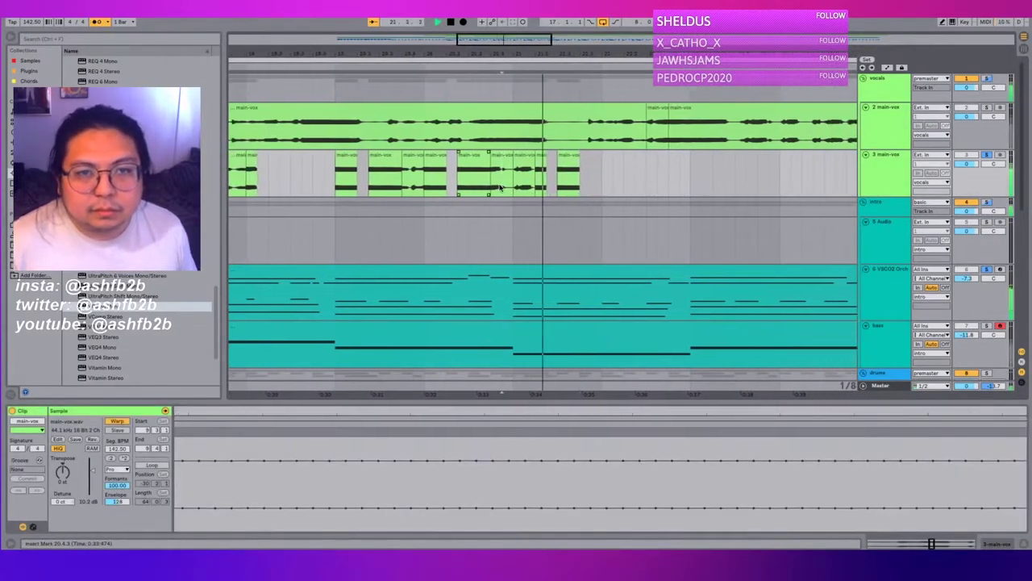
{"action": "key", "text": "space"}
Step: Copy the one-beat slice at 17.3.1 to 21.4.1, right behind the sustained slice, and play it
{"action": "left_click", "coordinate": [386, 173]}
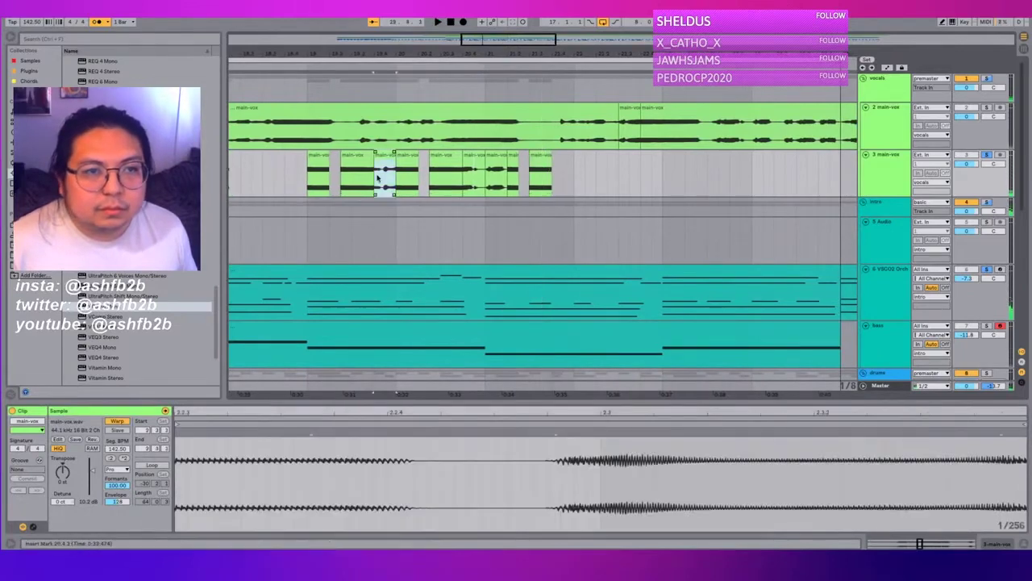
{"action": "scroll", "coordinate": [346, 176], "scroll_direction": "left", "scroll_amount": 5}
{"action": "left_click", "coordinate": [363, 170]}
{"action": "scroll", "coordinate": [363, 171], "scroll_direction": "left", "scroll_amount": 5}
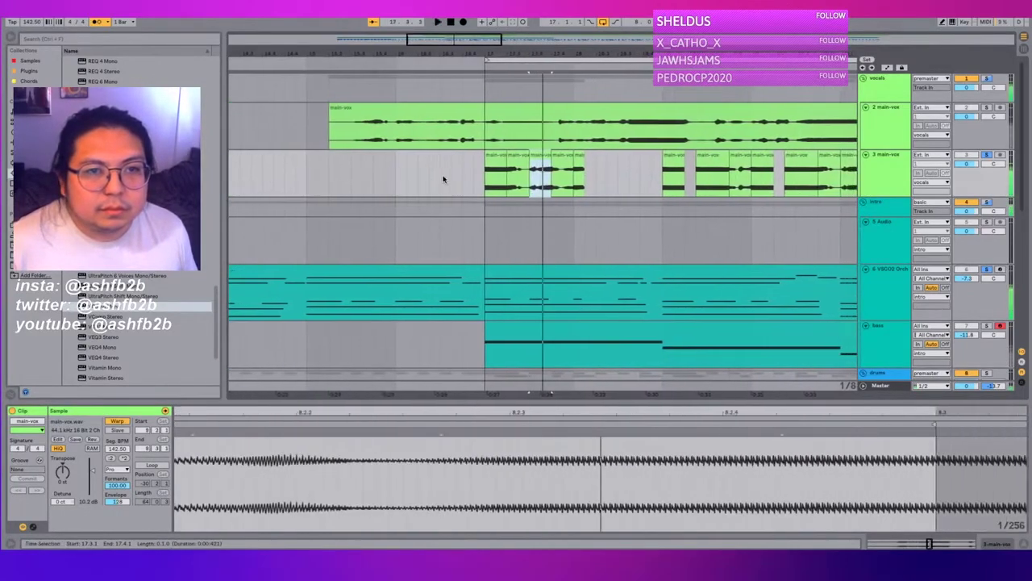
{"action": "scroll", "coordinate": [547, 183], "scroll_direction": "right", "scroll_amount": 5}
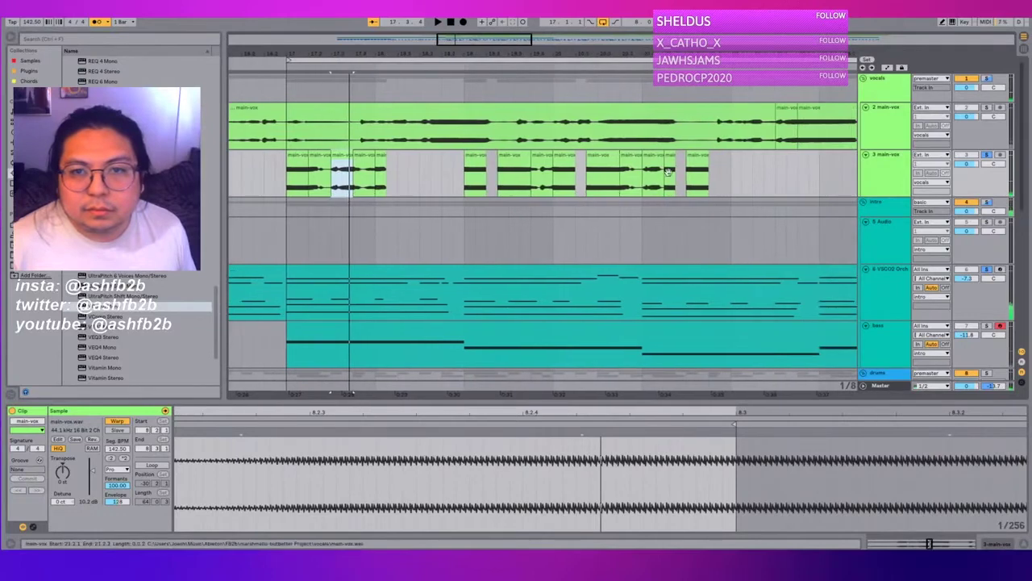
{"action": "left_click", "coordinate": [641, 190]}
{"action": "key", "text": "space"}
{"action": "left_click", "coordinate": [569, 193]}
{"action": "key", "text": "ctrl+v"}
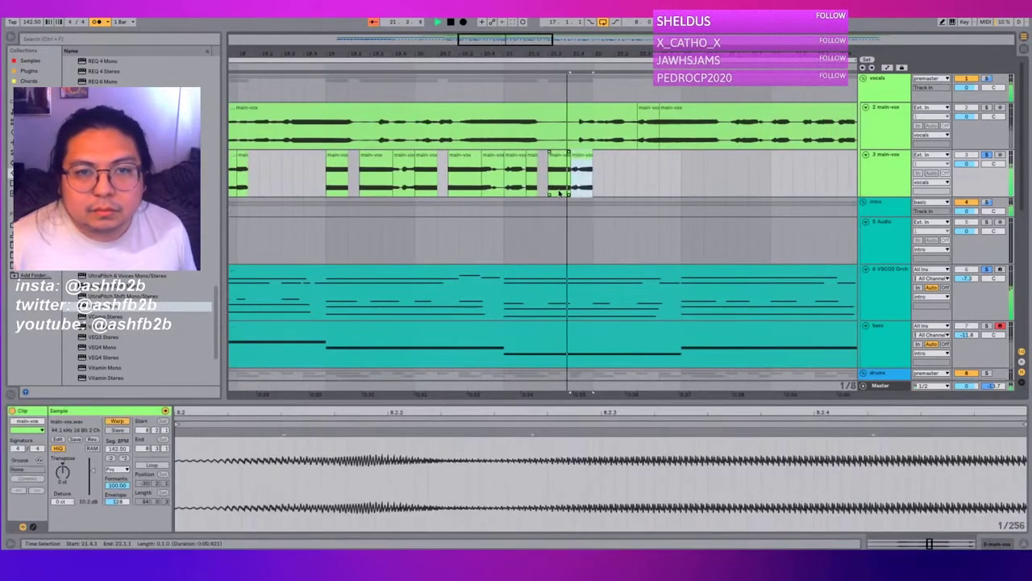
{"action": "key", "text": "space"}
Step: Transpose the slice at 21.4.1 to -3 st and play it repeatedly
{"action": "left_click", "coordinate": [571, 186]}
{"action": "left_click", "coordinate": [581, 154]}
{"action": "key", "text": "space"}
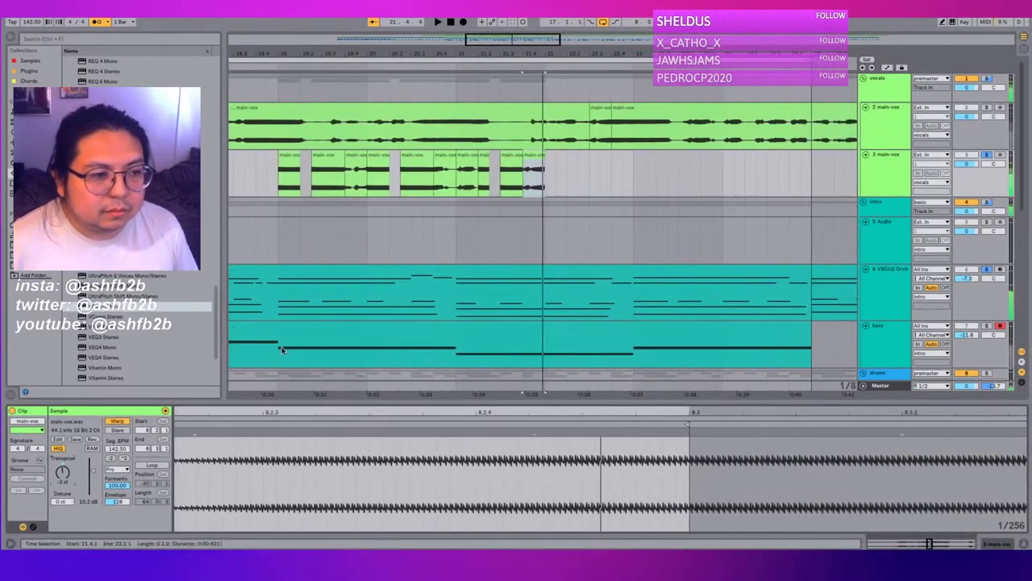
{"action": "key", "text": "space"}
{"action": "key", "text": "space"}
{"action": "key", "text": "space"}
Step: Play the chopped phrase from around 21.1.1 and then the whole run from 19.1.1
{"action": "left_click", "coordinate": [464, 181]}
{"action": "key", "text": "space"}
{"action": "key", "text": "space"}
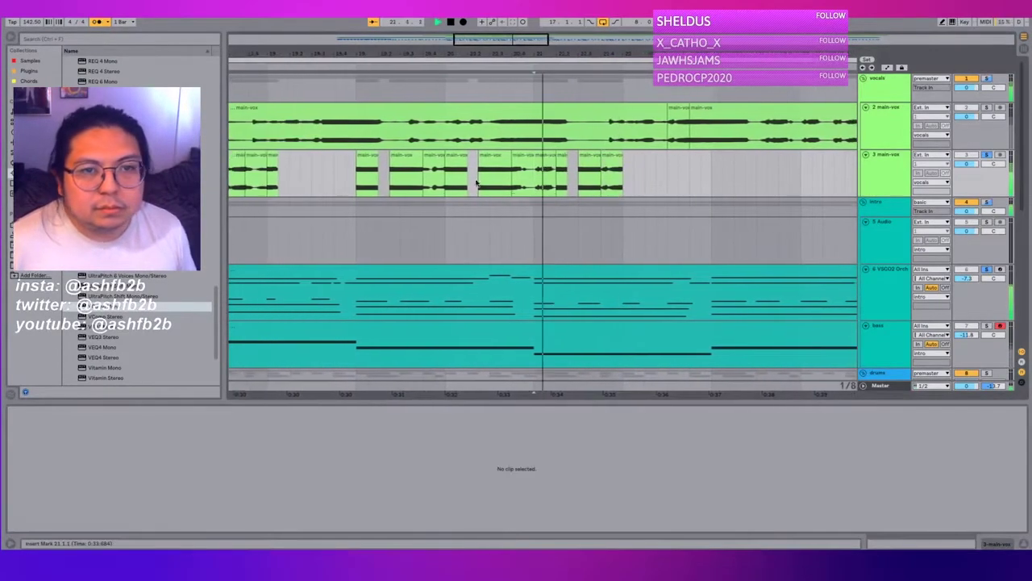
{"action": "left_click", "coordinate": [582, 175]}
{"action": "left_click", "coordinate": [570, 186]}
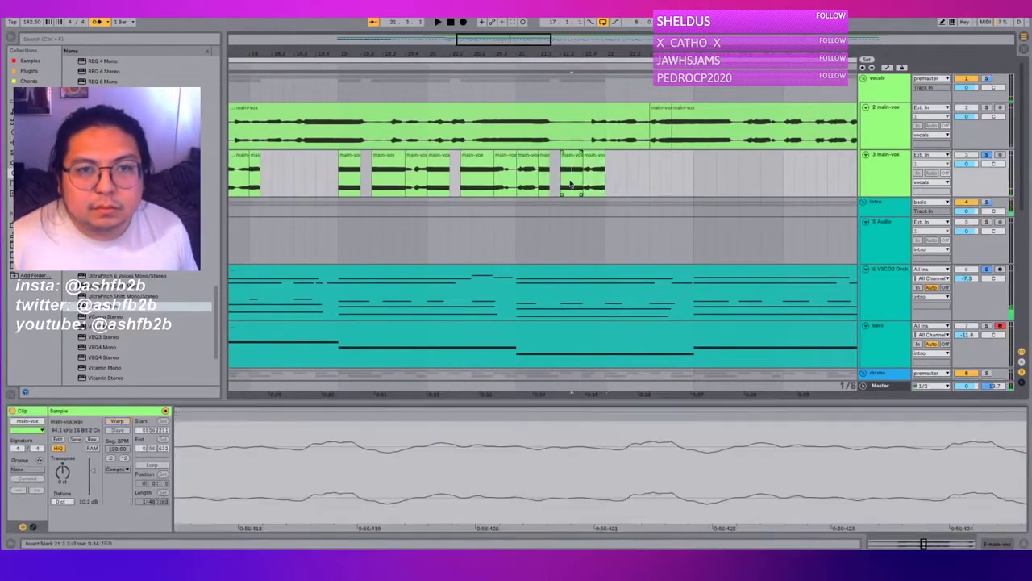
{"action": "left_click", "coordinate": [343, 181]}
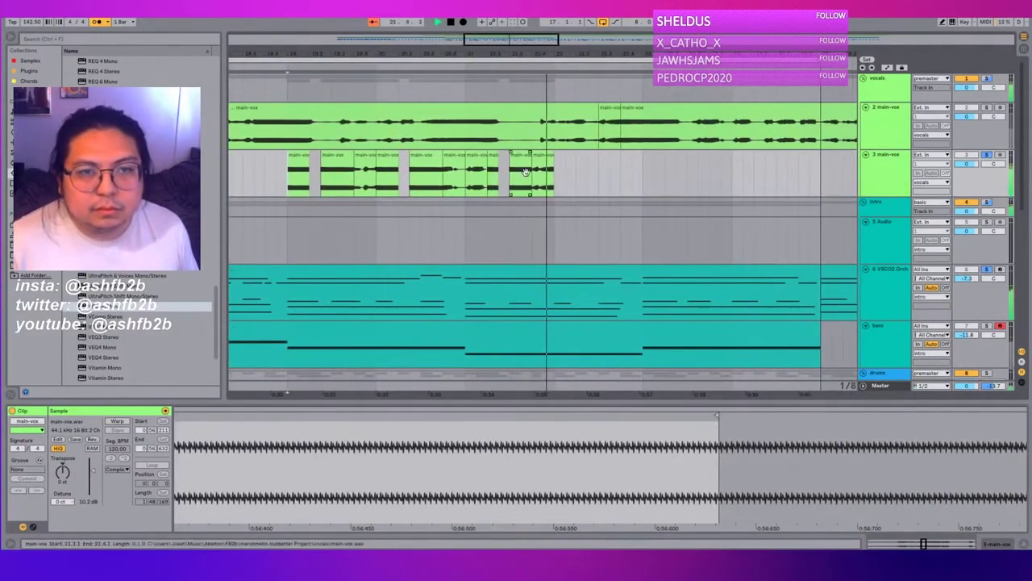
{"action": "key", "text": "space"}
Step: Duplicate the vocal slices of bar 21 into bar 22 and play the phrase from 19.1.1
{"action": "left_click", "coordinate": [478, 155]}
{"action": "left_click", "coordinate": [544, 156], "text": "shift"}
{"action": "key", "text": "ctrl+d"}
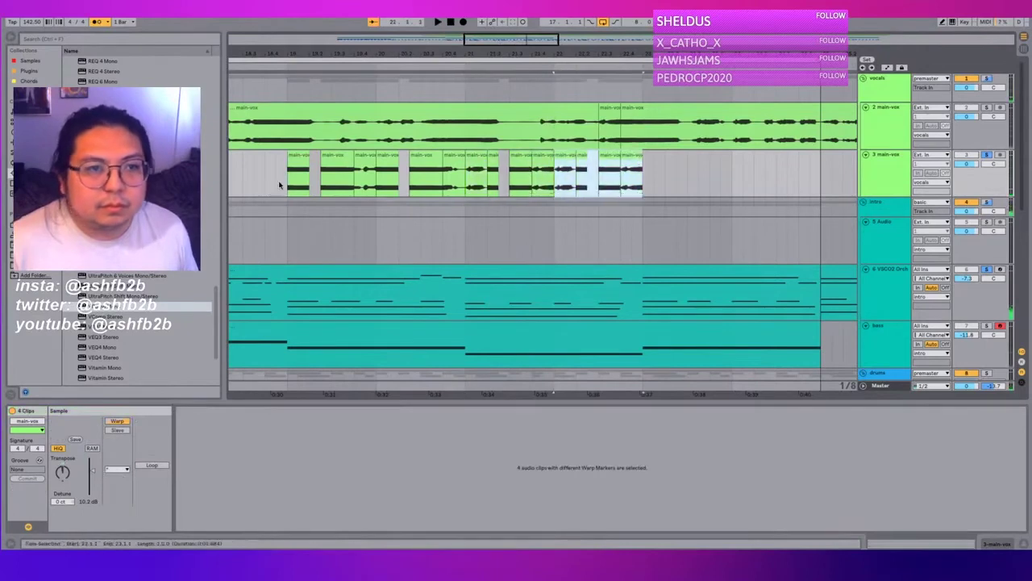
{"action": "left_click", "coordinate": [291, 184]}
{"action": "key", "text": "space"}
{"action": "scroll", "coordinate": [473, 174], "scroll_direction": "right", "scroll_amount": 3}
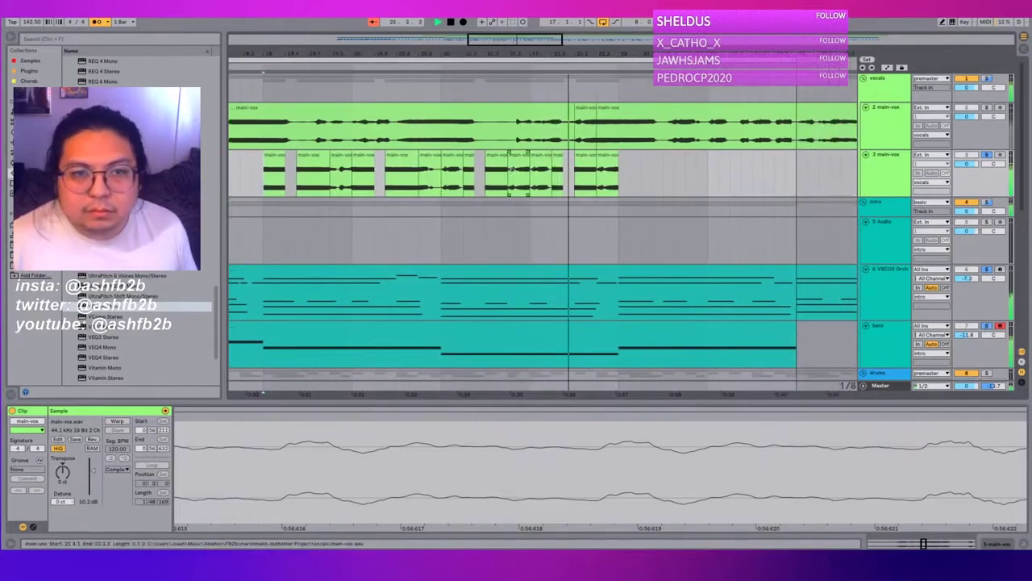
Step: Replay the chopped phrase from around 19.1.1 and lower the 3 main-vox track's volume to -0.3 dB
{"action": "key", "text": "space"}
{"action": "key", "text": "space"}
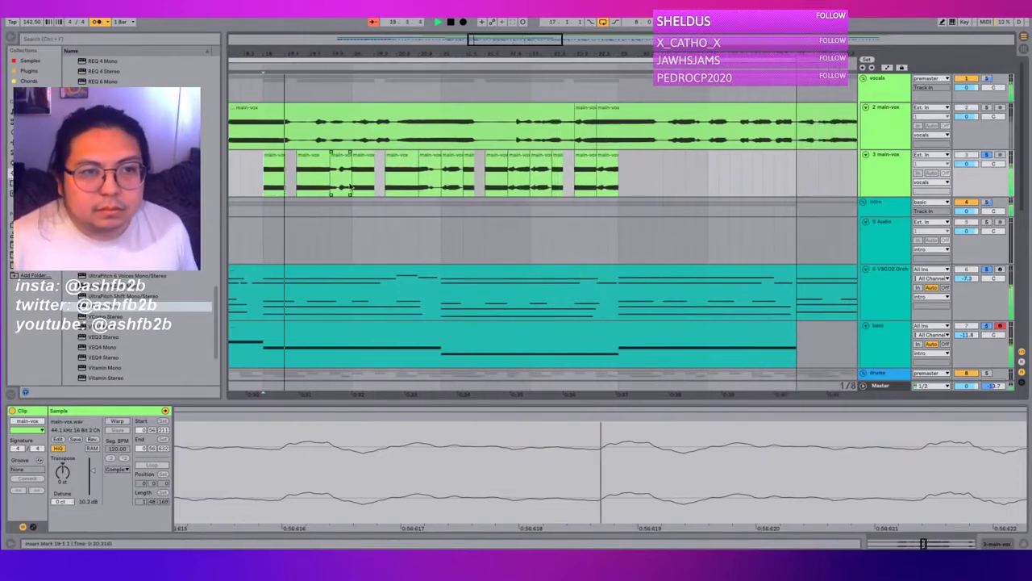
{"action": "scroll", "coordinate": [352, 186], "scroll_direction": "left", "scroll_amount": 2}
{"action": "left_click_drag", "start_coordinate": [967, 163], "coordinate": [966, 165]}
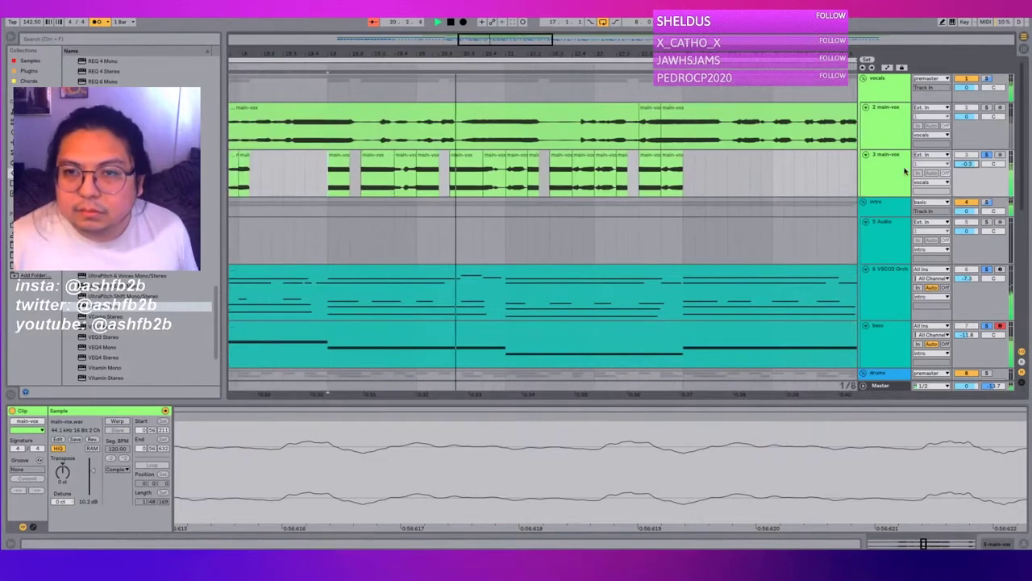
Step: Show the 2 main-vox track's effect chain and inspect its VEQ3 Mono equalizer settings, closing the plugin window when done
{"action": "left_click", "coordinate": [904, 170]}
{"action": "left_click", "coordinate": [887, 122]}
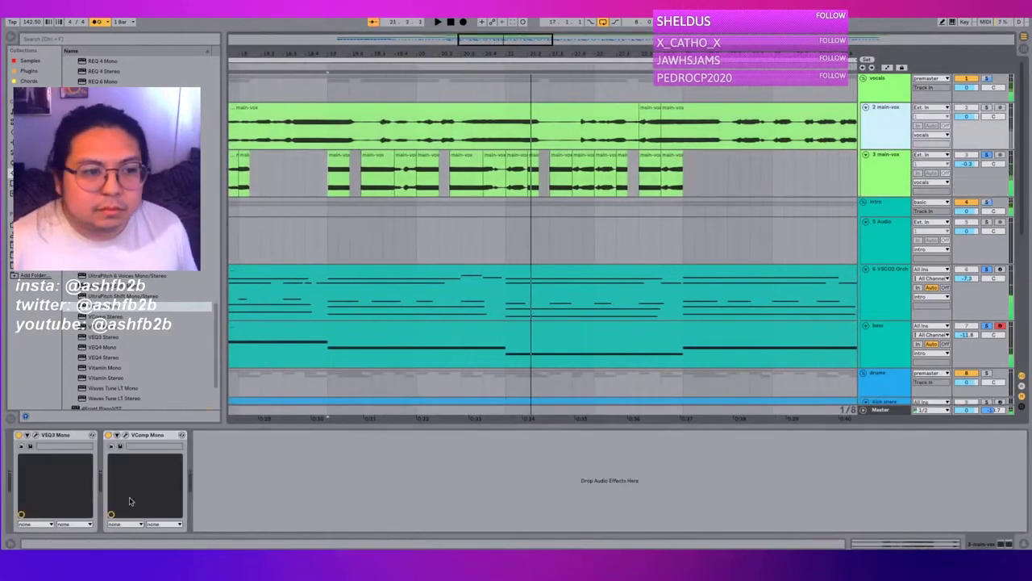
{"action": "left_click", "coordinate": [35, 435]}
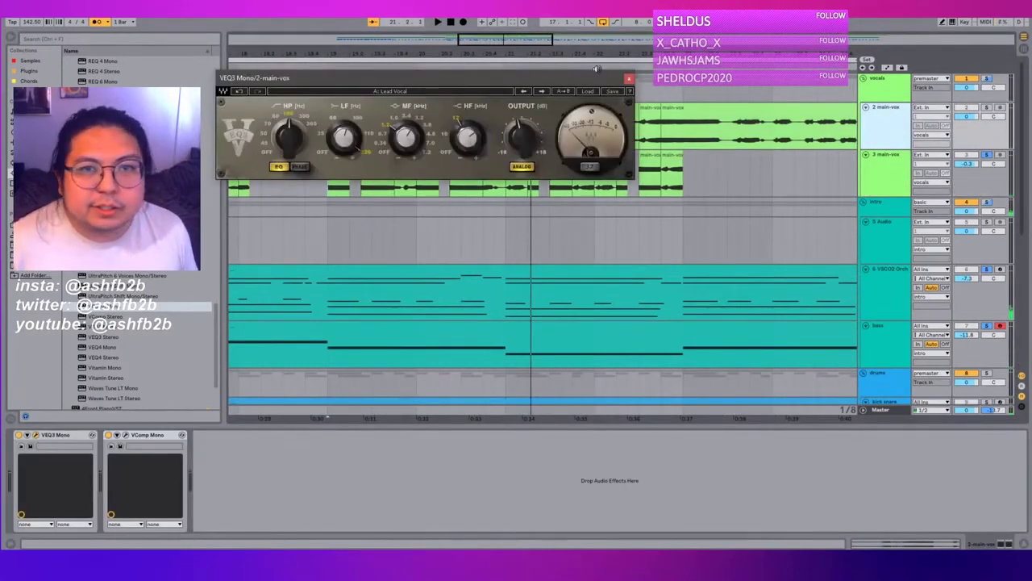
{"action": "left_click", "coordinate": [629, 78]}
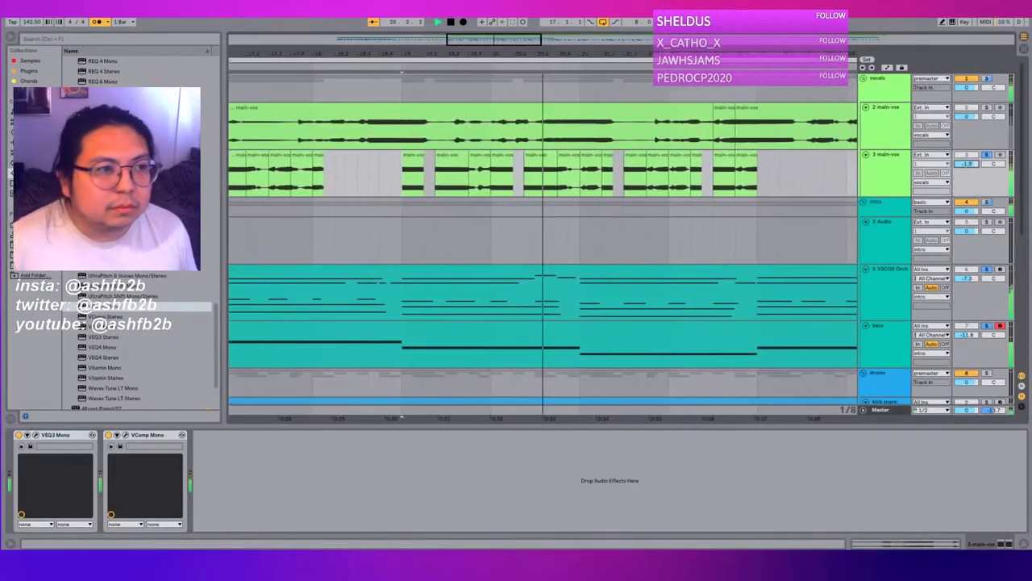
Step: Add the LittlePlate reverb after VComp Mono on the 3 main-vox track and play the chopped phrase from 19.1.1
{"action": "left_click", "coordinate": [31, 73]}
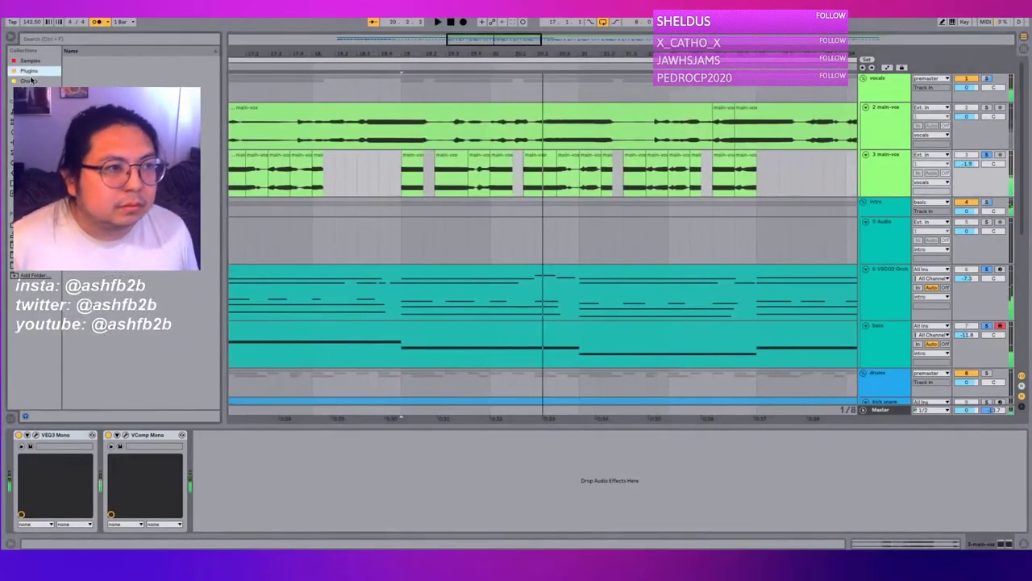
{"action": "left_click_drag", "start_coordinate": [96, 326], "coordinate": [254, 481]}
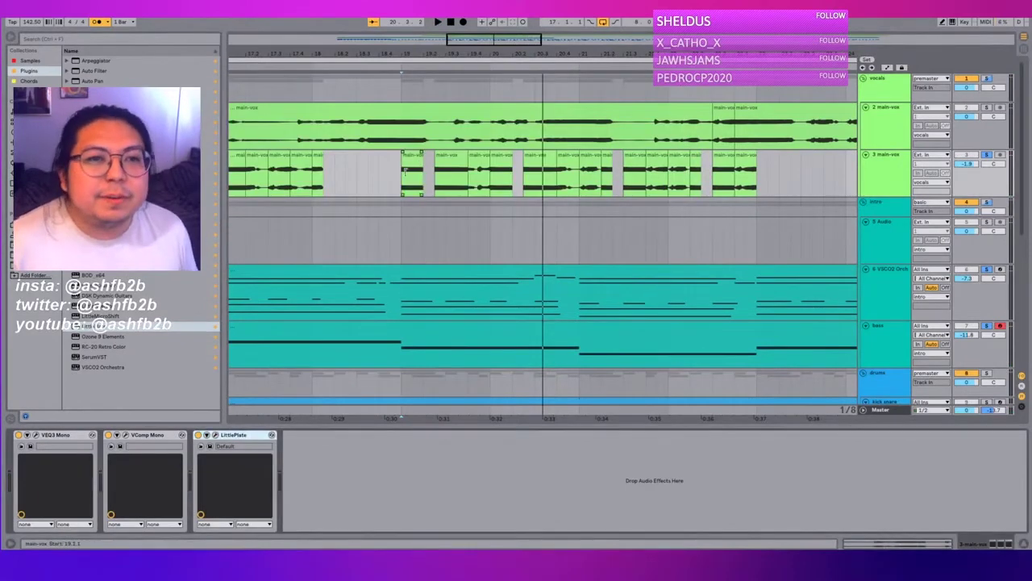
{"action": "left_click", "coordinate": [410, 157]}
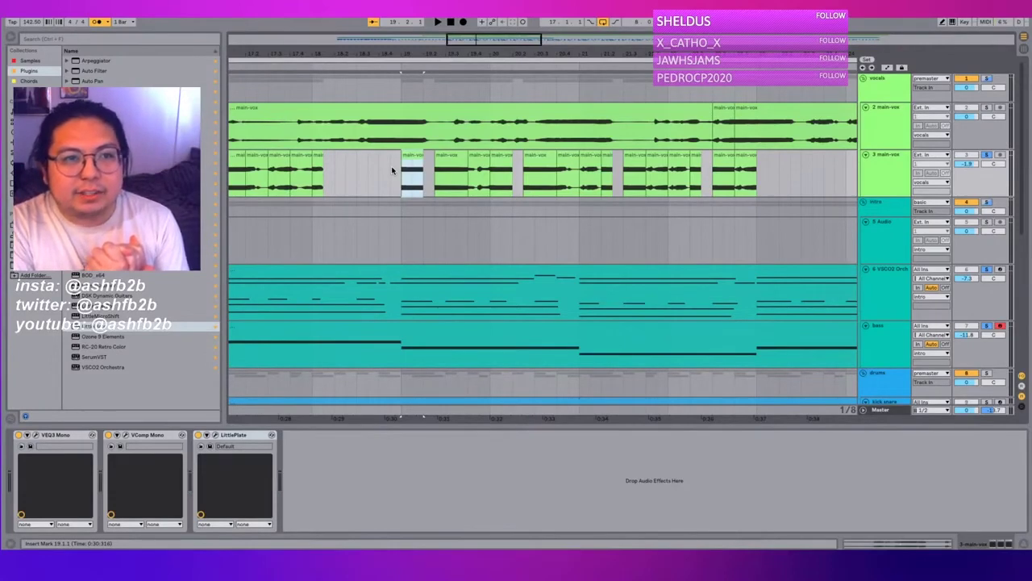
{"action": "scroll", "coordinate": [392, 170], "scroll_direction": "left", "scroll_amount": 1}
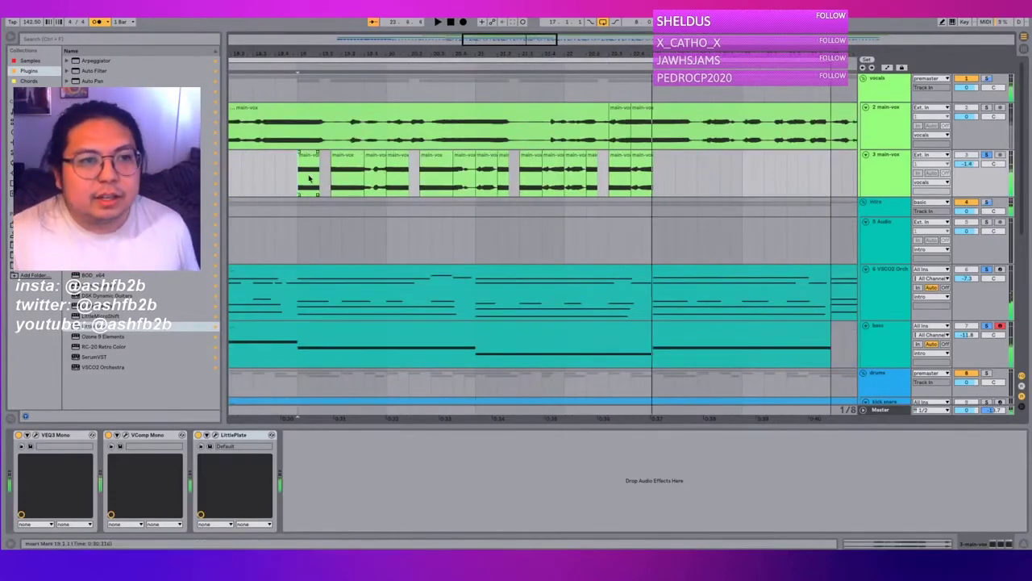
{"action": "key", "text": "space"}
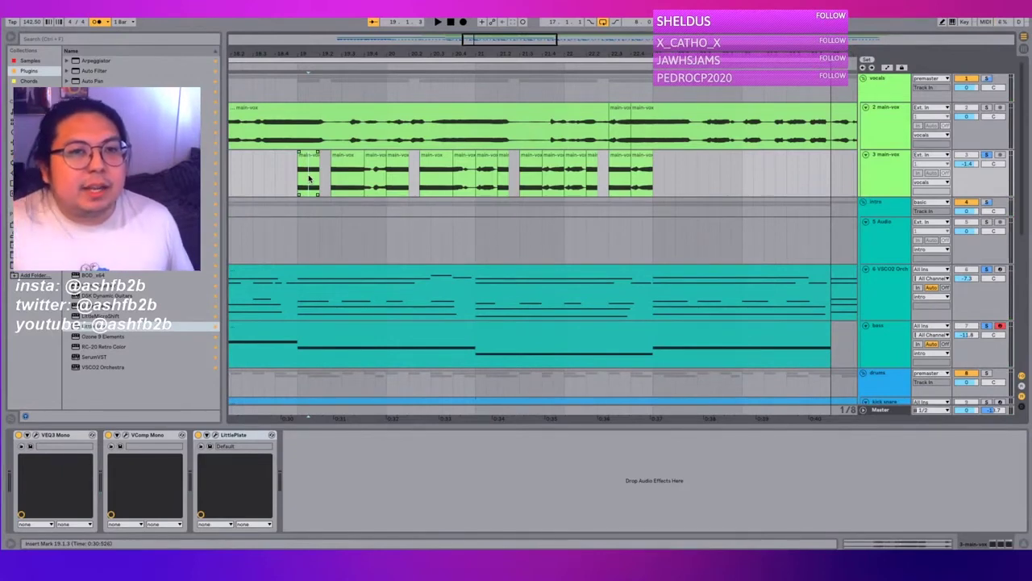
Step: Play the vocal slices from 17.1.1 and mark the first half beat of the slice at 17.3.1 on the 3 main-vox track
{"action": "left_click_drag", "start_coordinate": [438, 50], "coordinate": [524, 37]}
{"action": "left_click", "coordinate": [322, 159]}
{"action": "key", "text": "space"}
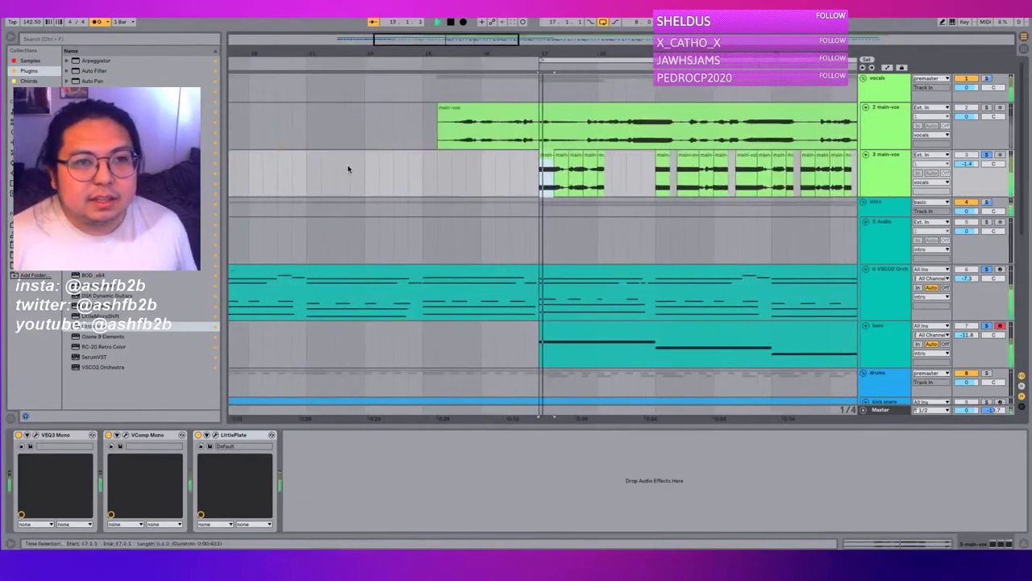
{"action": "scroll", "coordinate": [565, 144], "scroll_direction": "right", "scroll_amount": 3}
{"action": "left_click", "coordinate": [426, 187]}
{"action": "left_click_drag", "start_coordinate": [430, 54], "coordinate": [430, 69]}
{"action": "left_click_drag", "start_coordinate": [416, 189], "coordinate": [423, 190]}
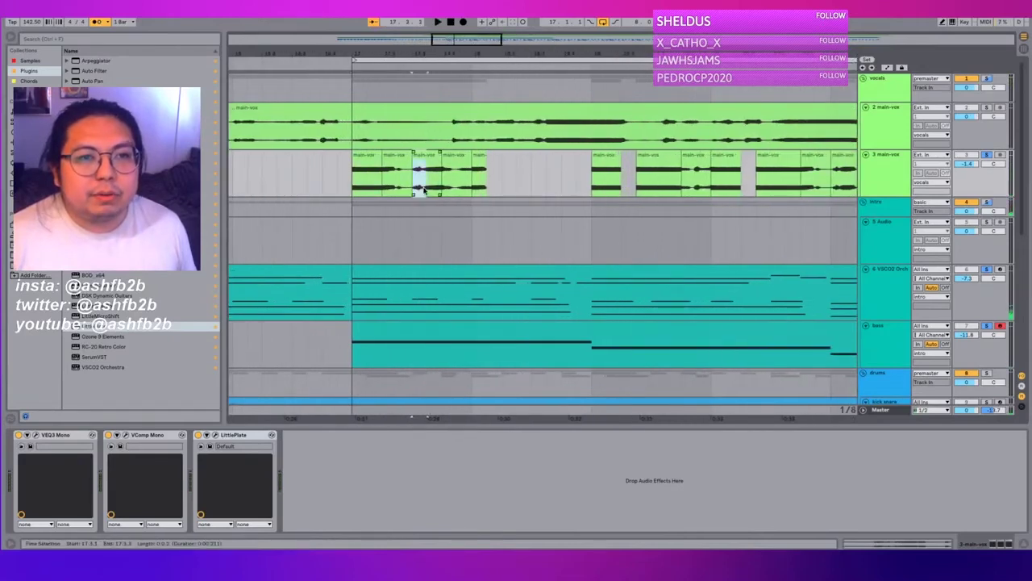
Step: Examine the slice group starting at 17.1.1 alongside the chopped phrase starting at 19.1.1 on the 3 main-vox track
{"action": "scroll", "coordinate": [546, 111], "scroll_direction": "right", "scroll_amount": 3}
{"action": "scroll", "coordinate": [613, 98], "scroll_direction": "down", "scroll_amount": 3}
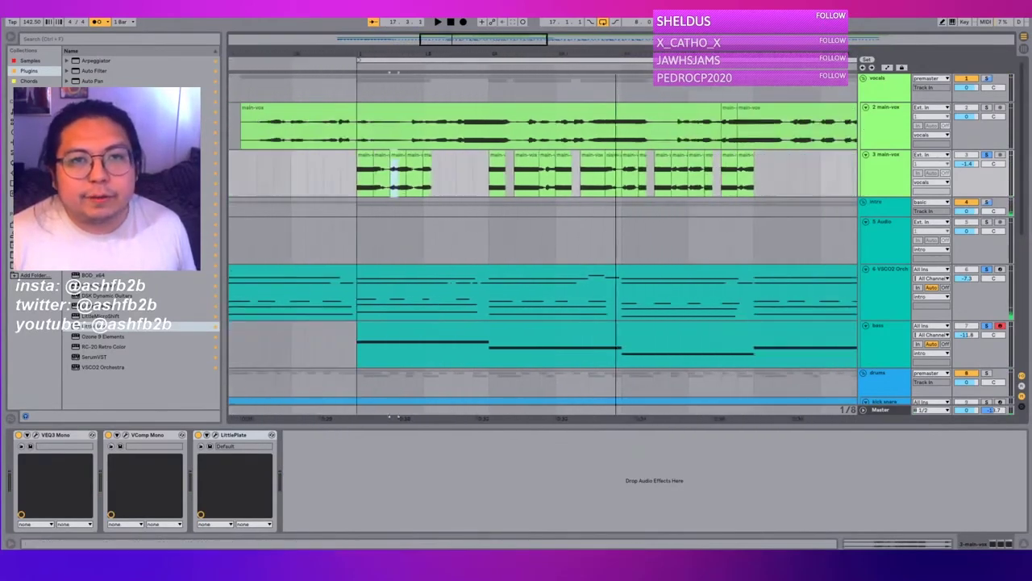
{"action": "scroll", "coordinate": [634, 115], "scroll_direction": "right", "scroll_amount": 5}
{"action": "scroll", "coordinate": [713, 139], "scroll_direction": "left", "scroll_amount": 5}
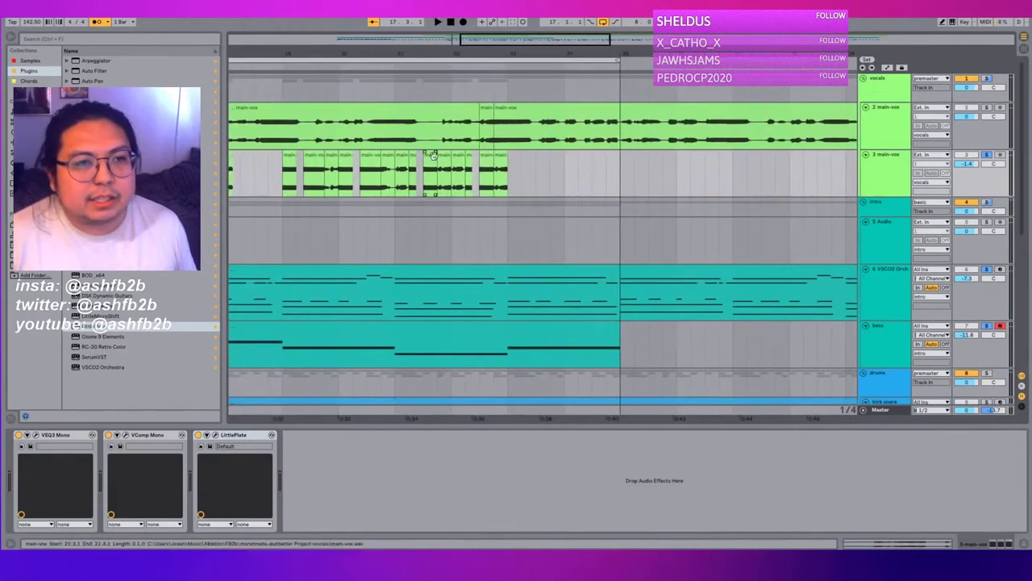
{"action": "left_click_drag", "start_coordinate": [294, 168], "coordinate": [379, 168]}
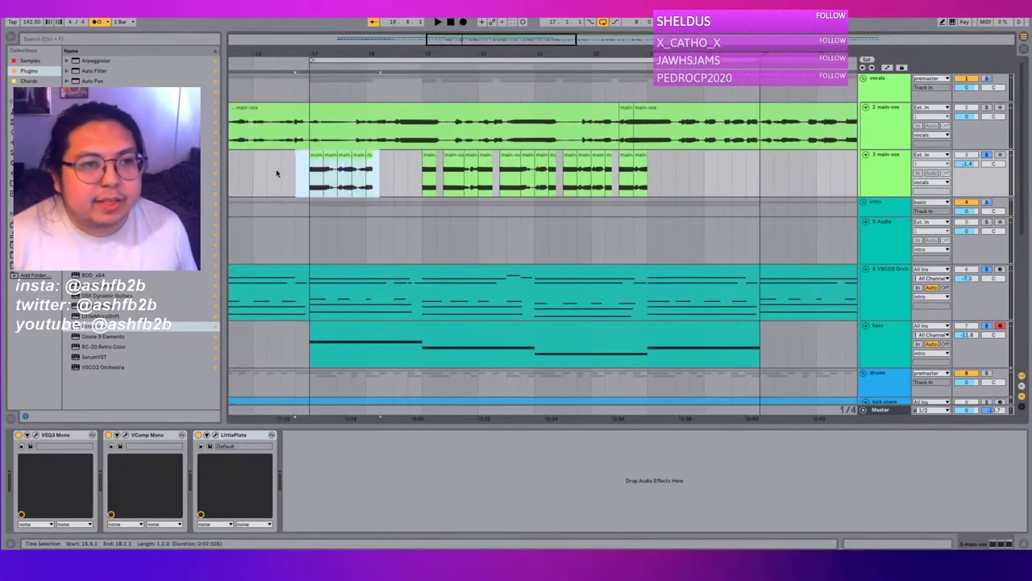
{"action": "left_click_drag", "start_coordinate": [278, 168], "coordinate": [394, 179]}
{"action": "scroll", "coordinate": [299, 188], "scroll_direction": "down", "scroll_amount": 1}
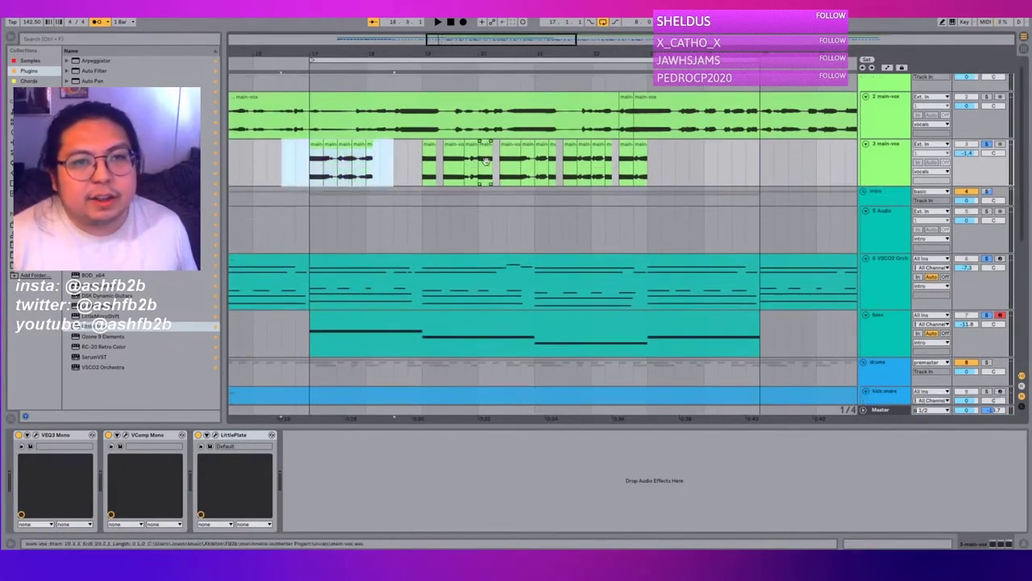
{"action": "left_click", "coordinate": [430, 175]}
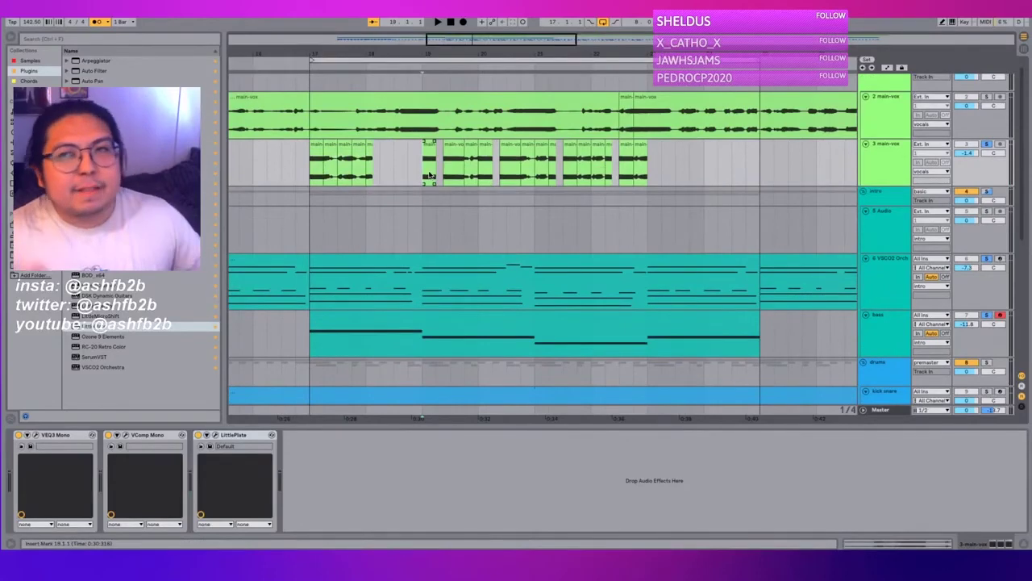